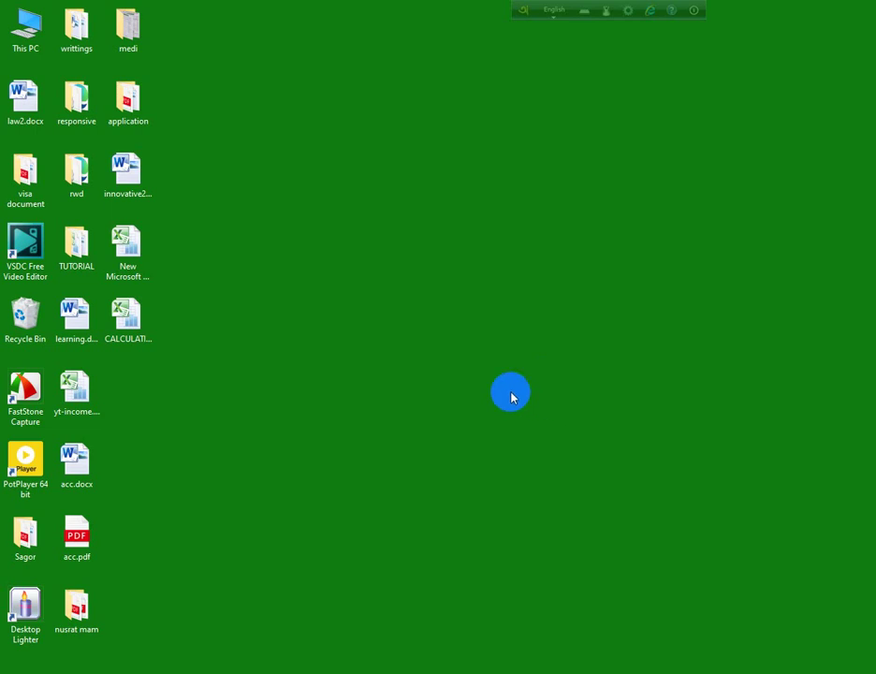
Step: Open CALCULATION.xlsx in Excel and dismiss the product activation prompt
left_click(141, 324)
double_click(140, 324)
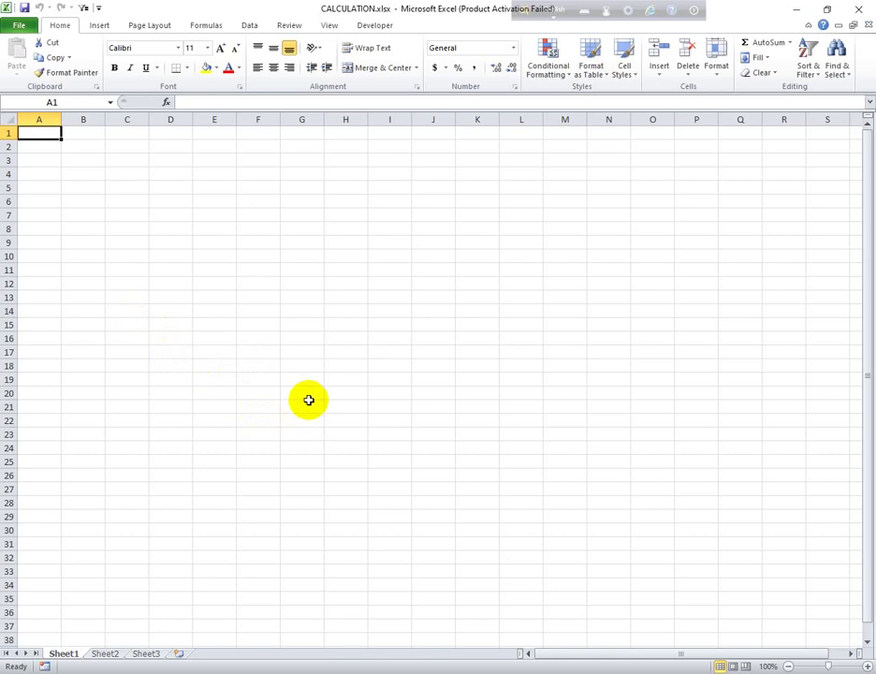
left_click(277, 186)
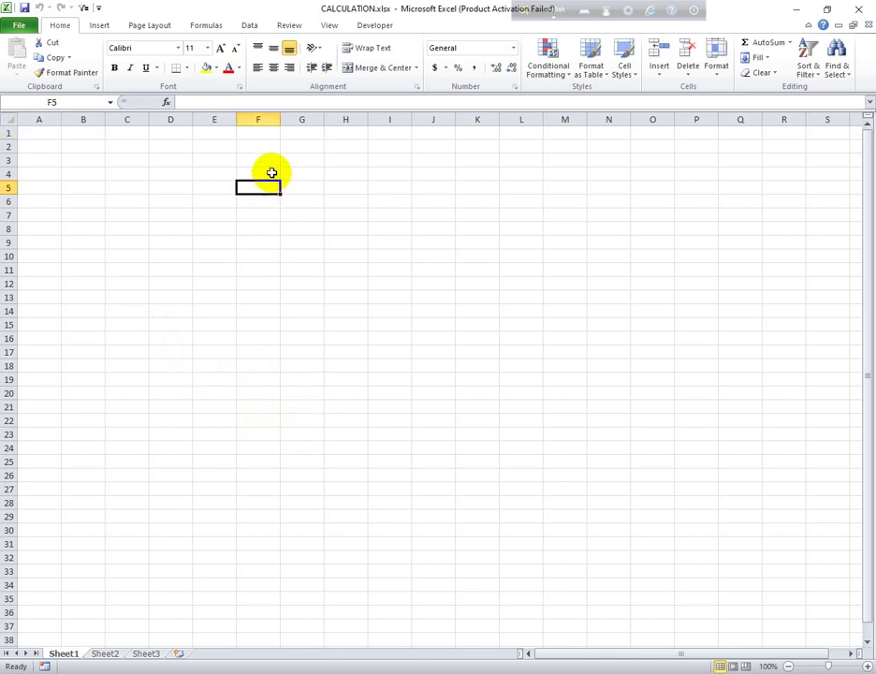
left_click(272, 174)
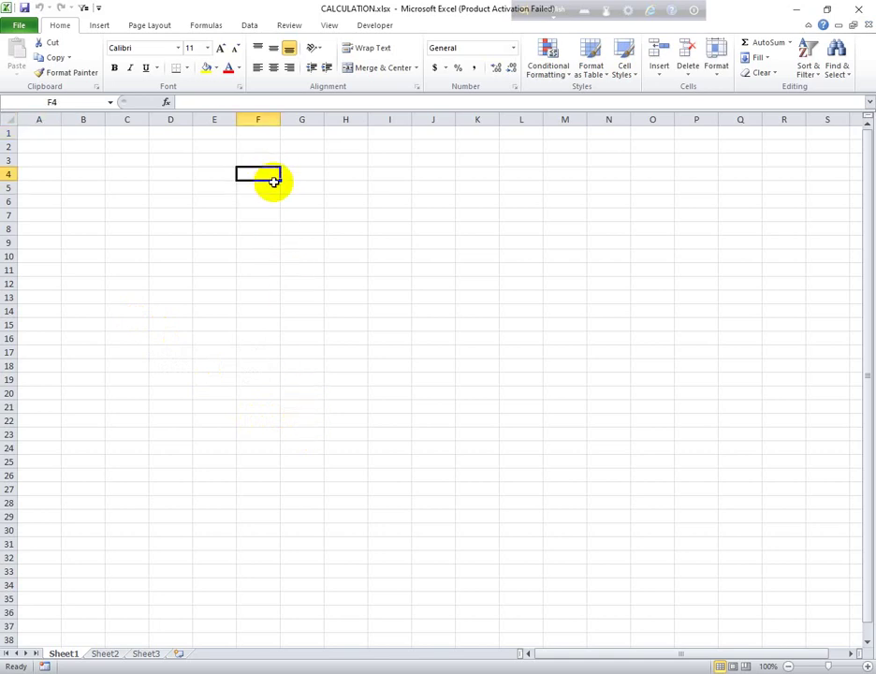
left_click(171, 163)
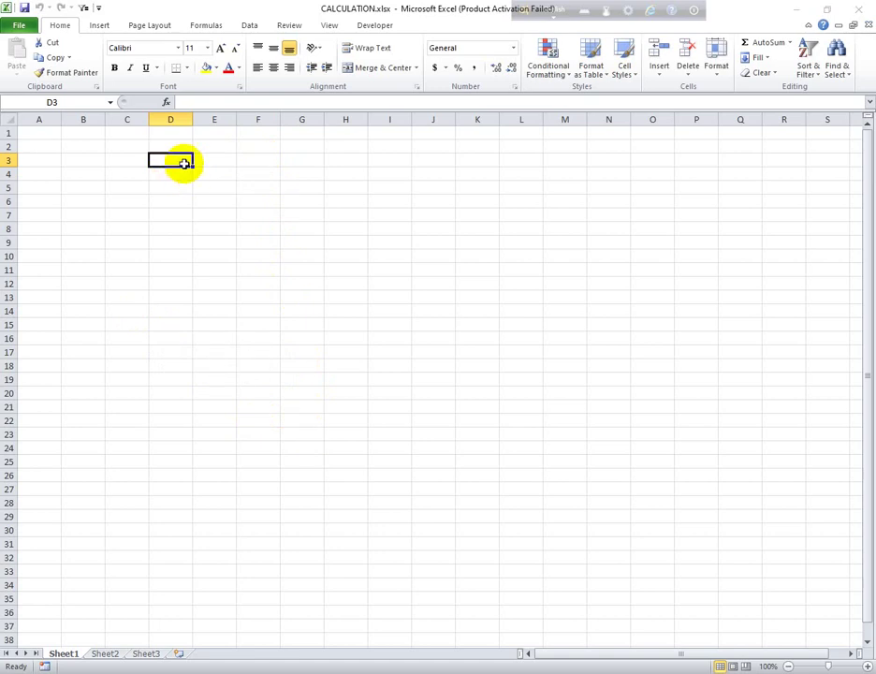
left_click(596, 197)
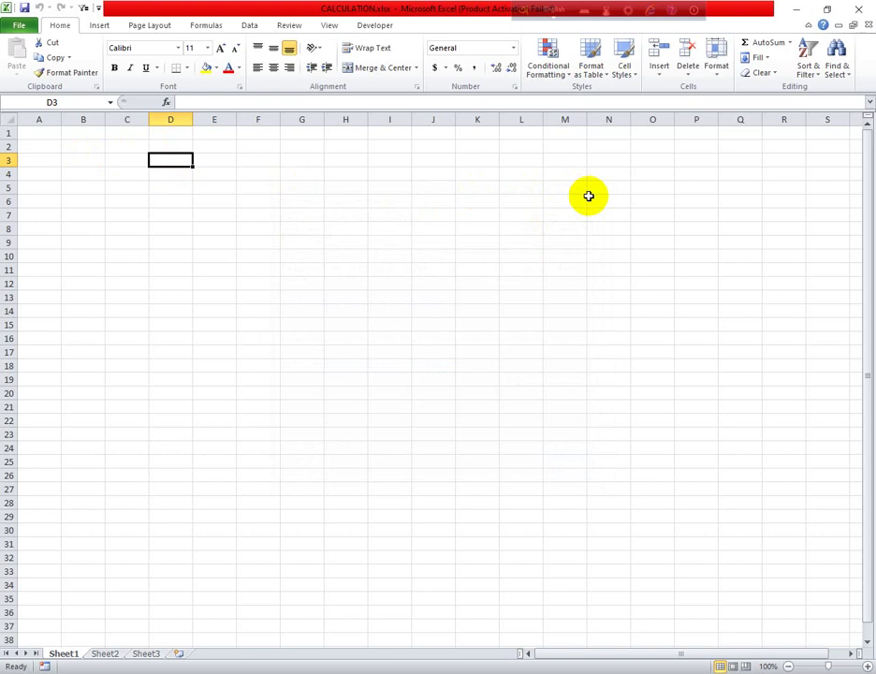
Step: Select the table block B3:D11
left_click_drag(83, 165, 180, 166)
left_click(164, 159)
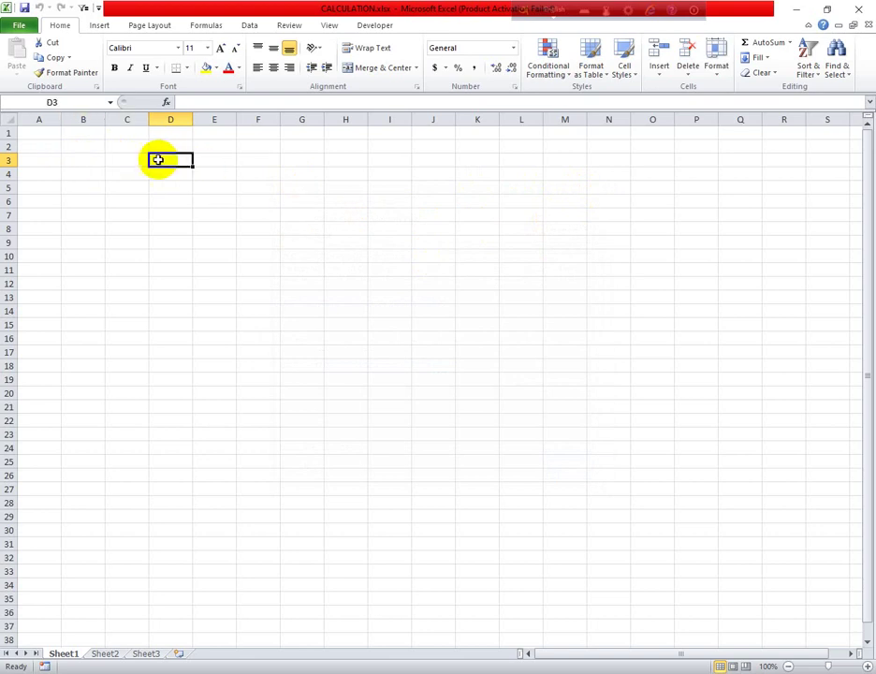
left_click_drag(81, 157, 185, 253)
left_click(186, 254)
left_click_drag(84, 161, 169, 267)
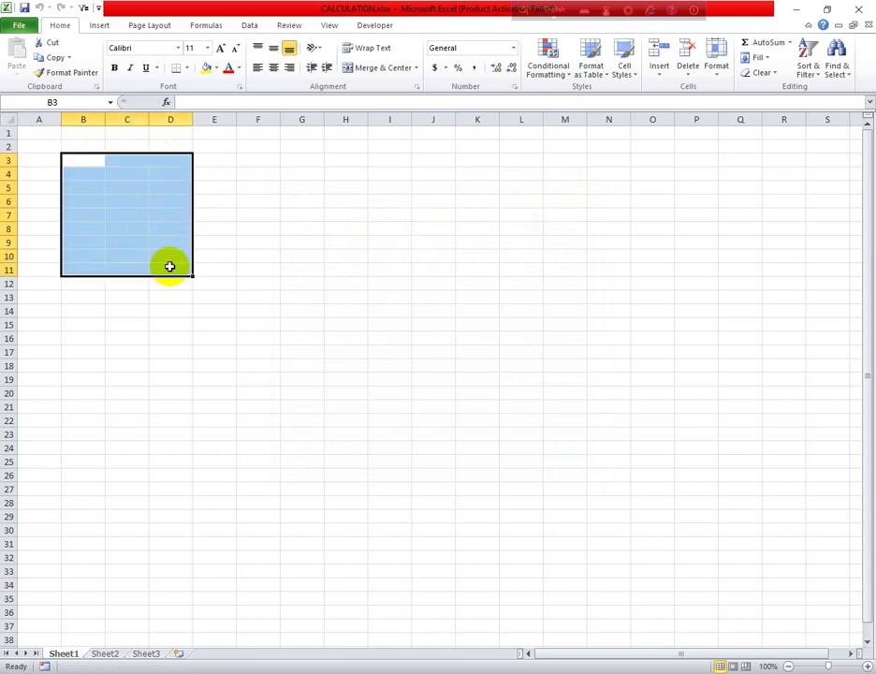
left_click(169, 267)
left_click_drag(78, 163, 164, 270)
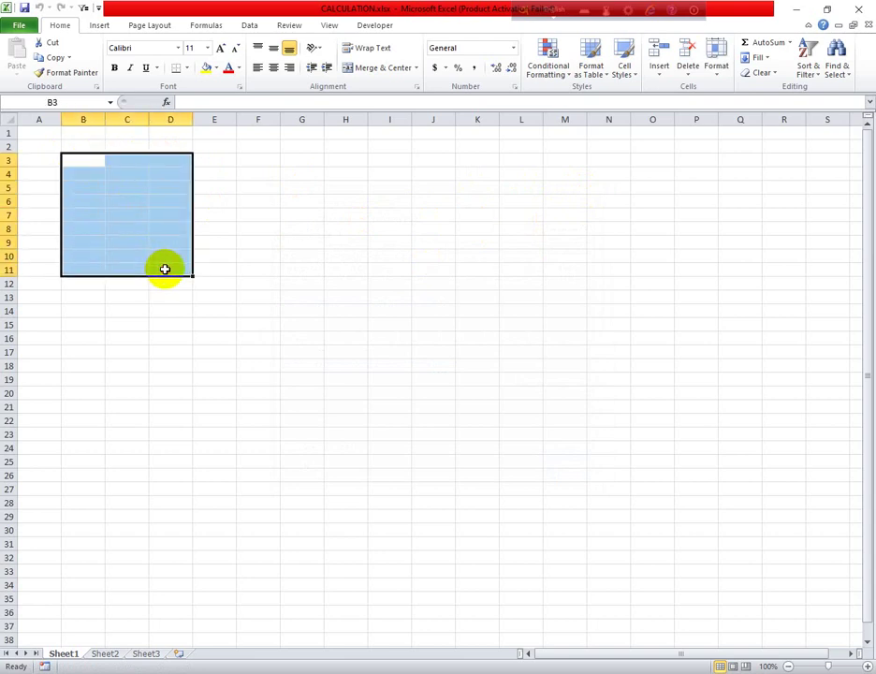
left_click(165, 269)
left_click_drag(96, 161, 194, 267)
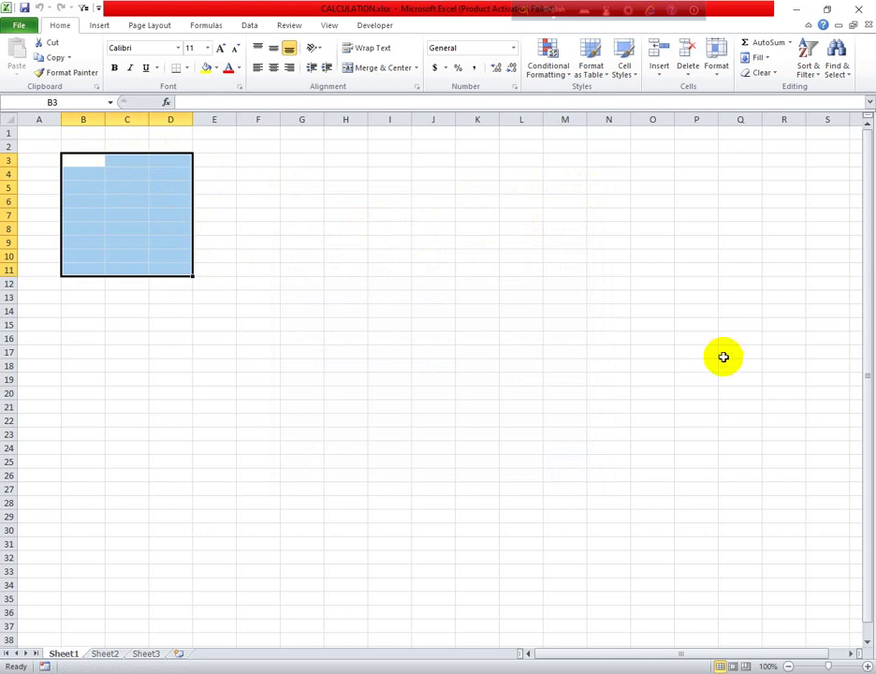
Step: Set the selected columns' width to 20
left_click(720, 76)
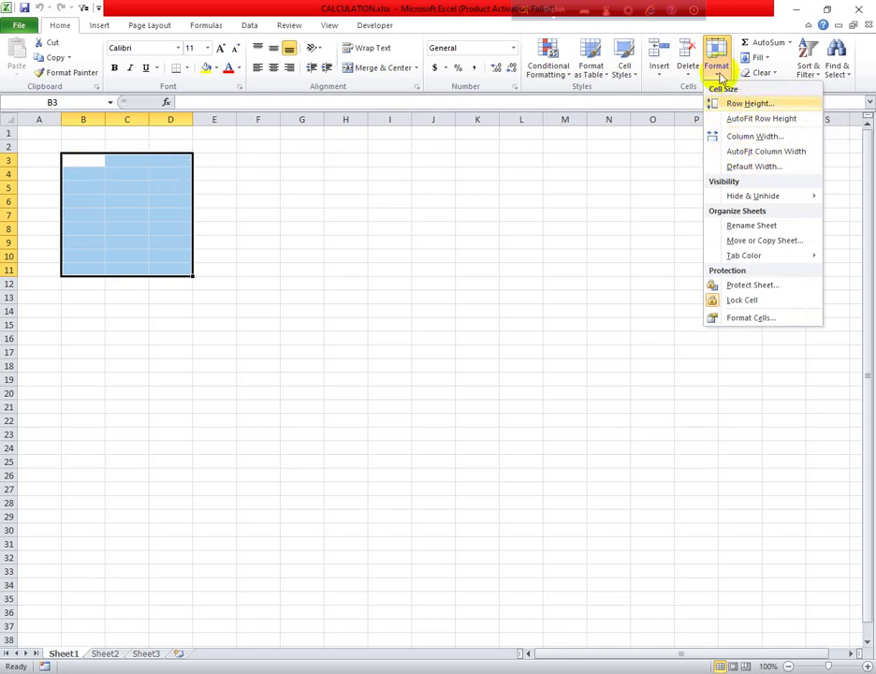
left_click(756, 139)
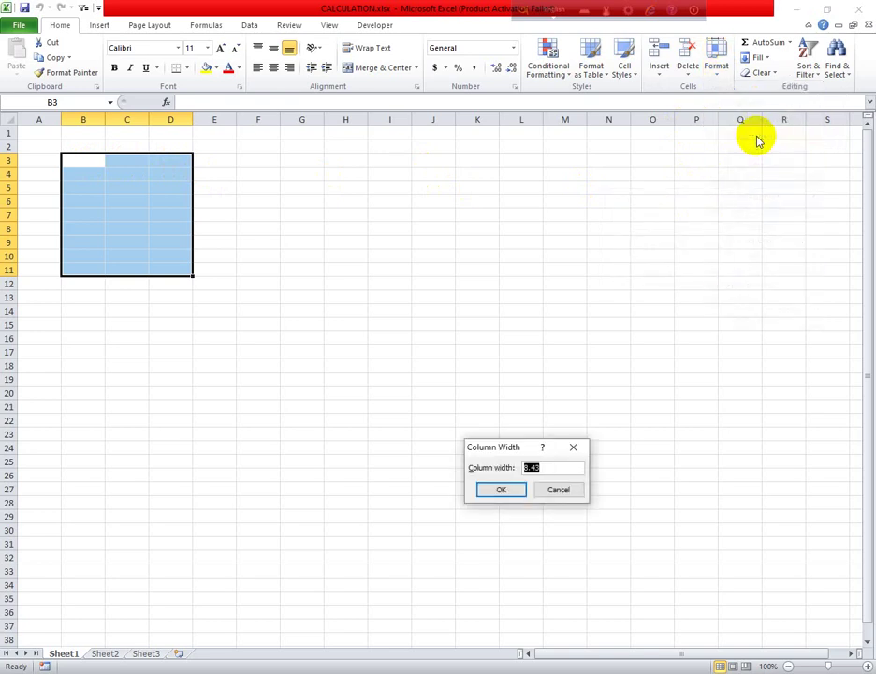
type("20")
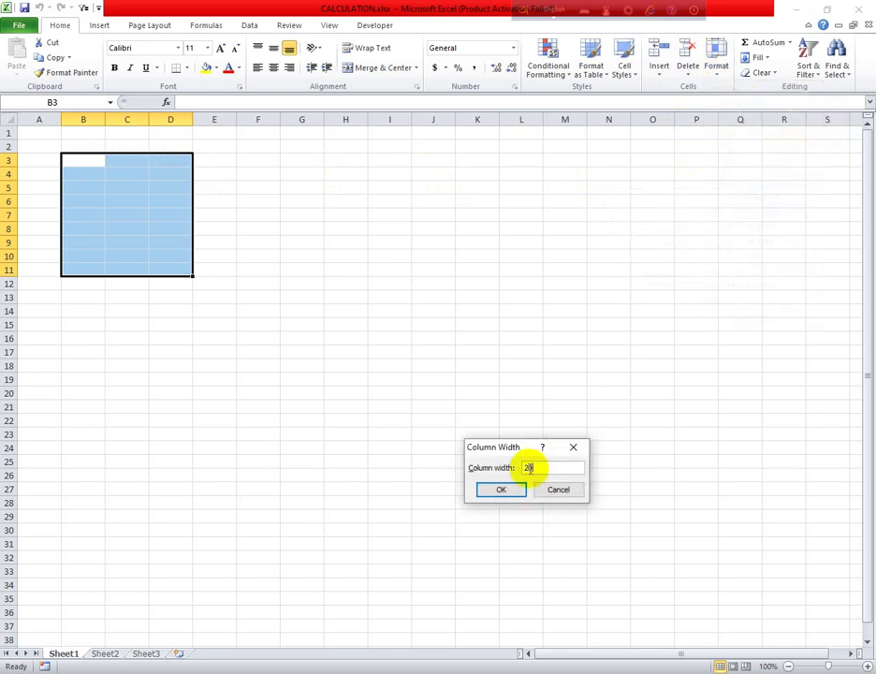
left_click(500, 490)
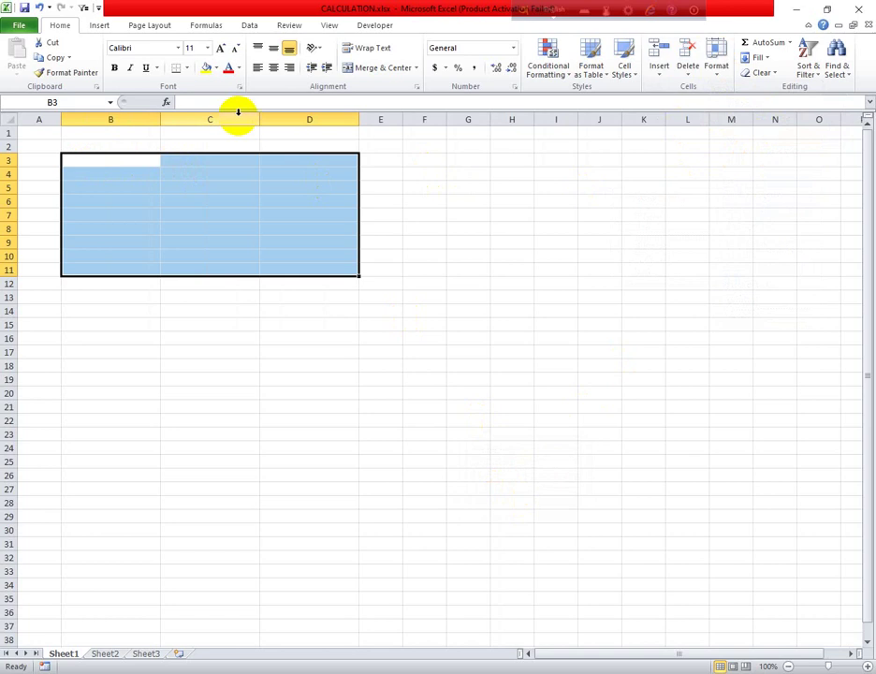
Step: Merge and centre B2:D3, middle-aligned vertically, for the title
left_click(151, 165)
left_click(254, 161)
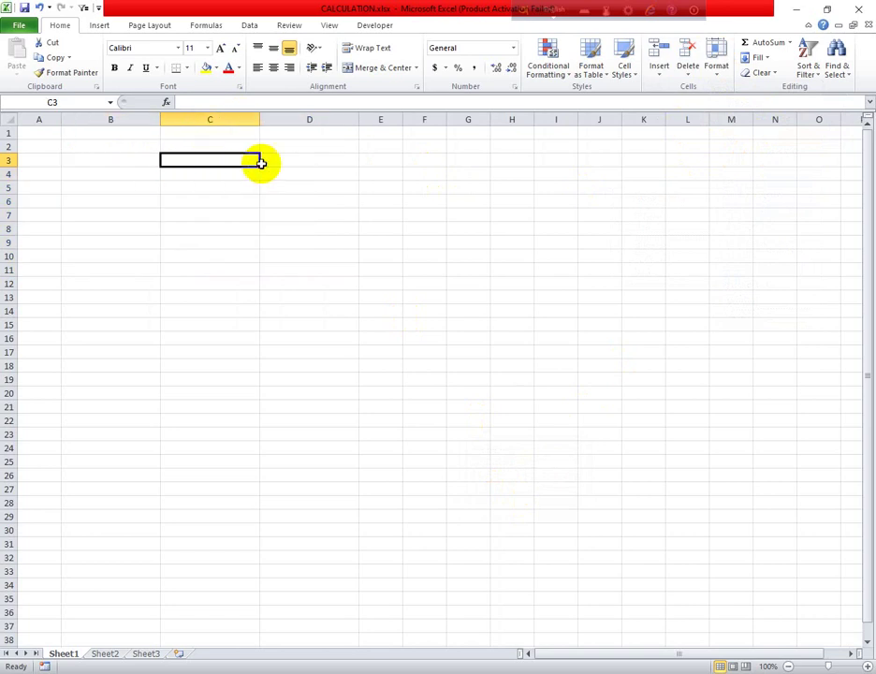
left_click(280, 160)
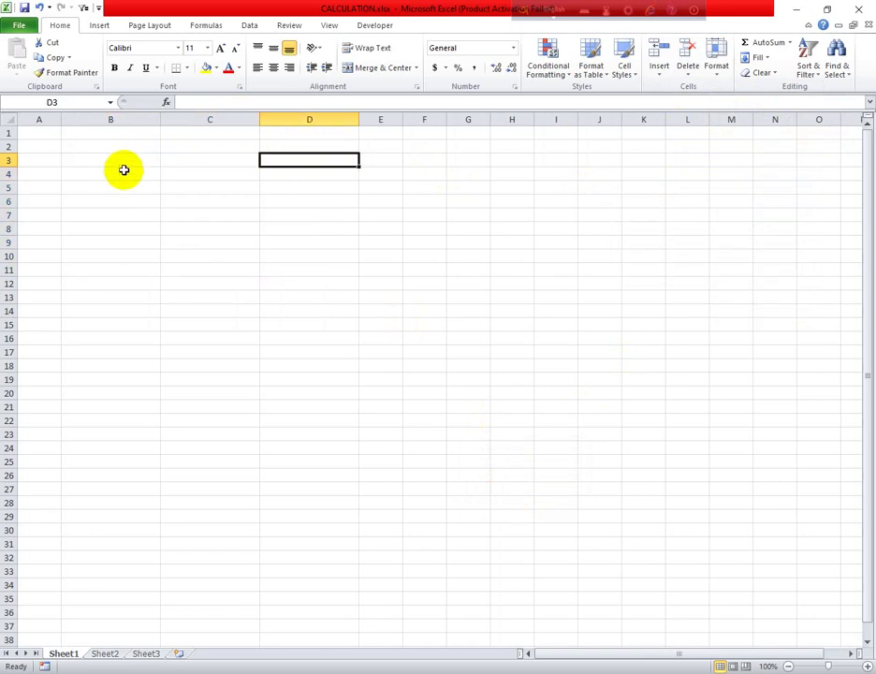
left_click_drag(106, 145, 251, 152)
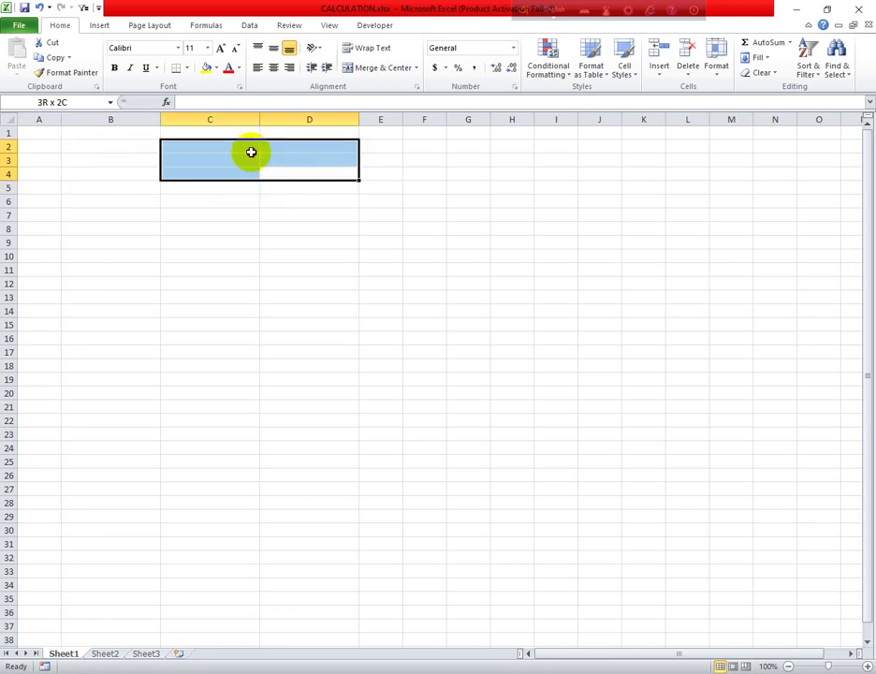
left_click_drag(111, 145, 264, 164)
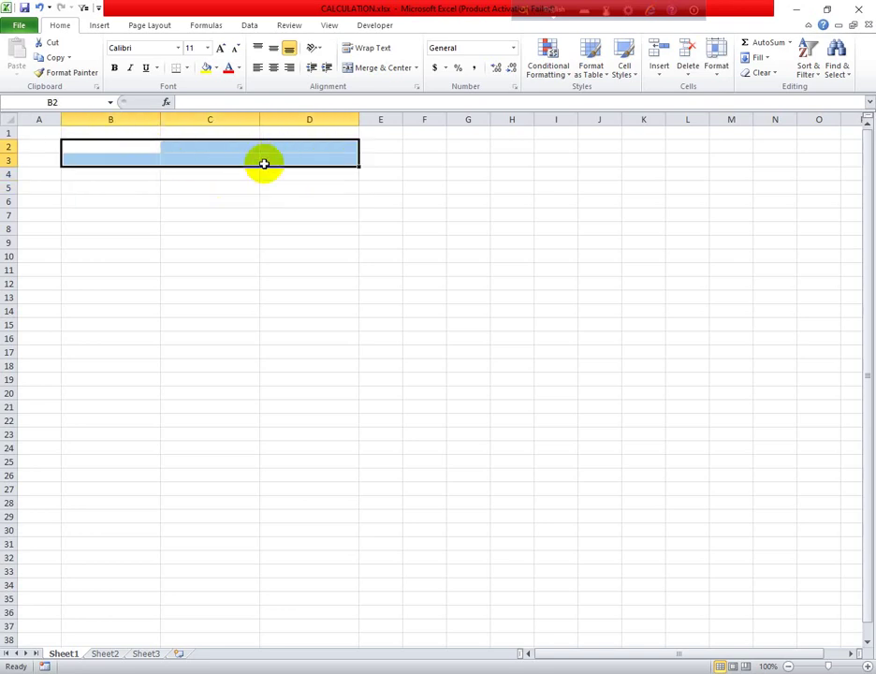
left_click(372, 70)
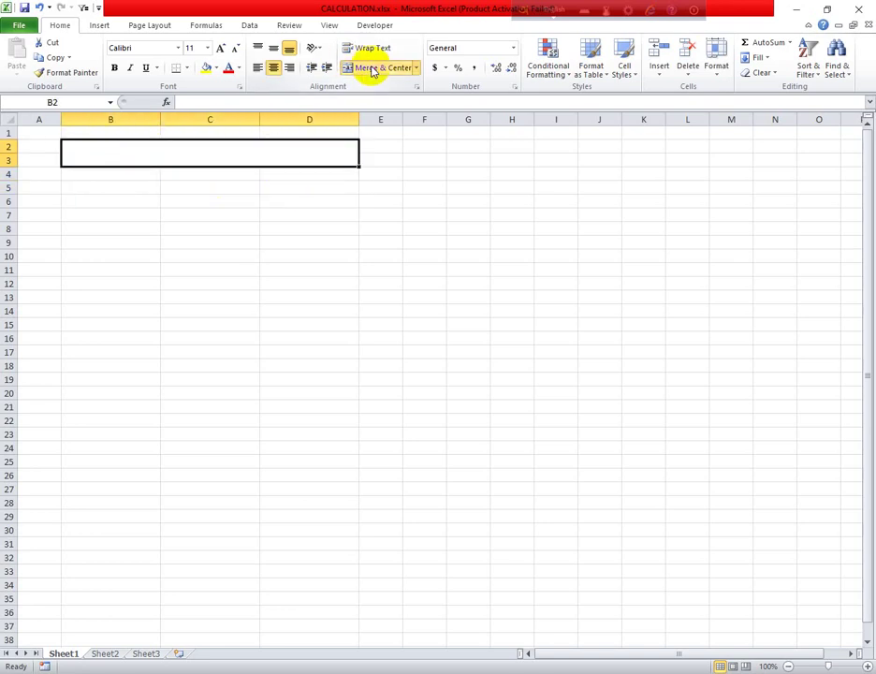
left_click(276, 48)
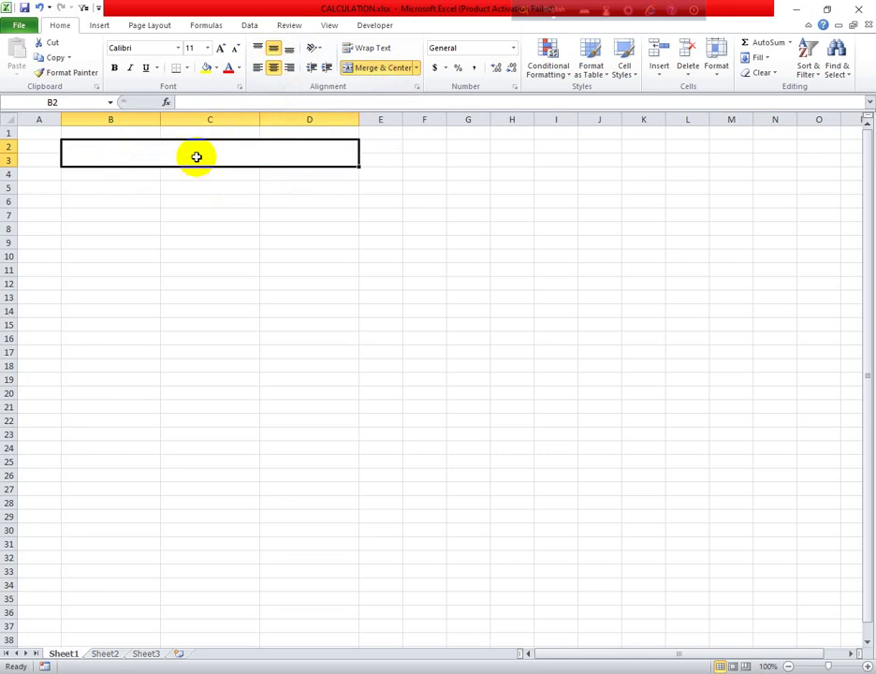
Step: Type the title TABLE-1 and headings PRODUCT NAME, WEIGHT and AMOUNT in B4:D4
type("TA")
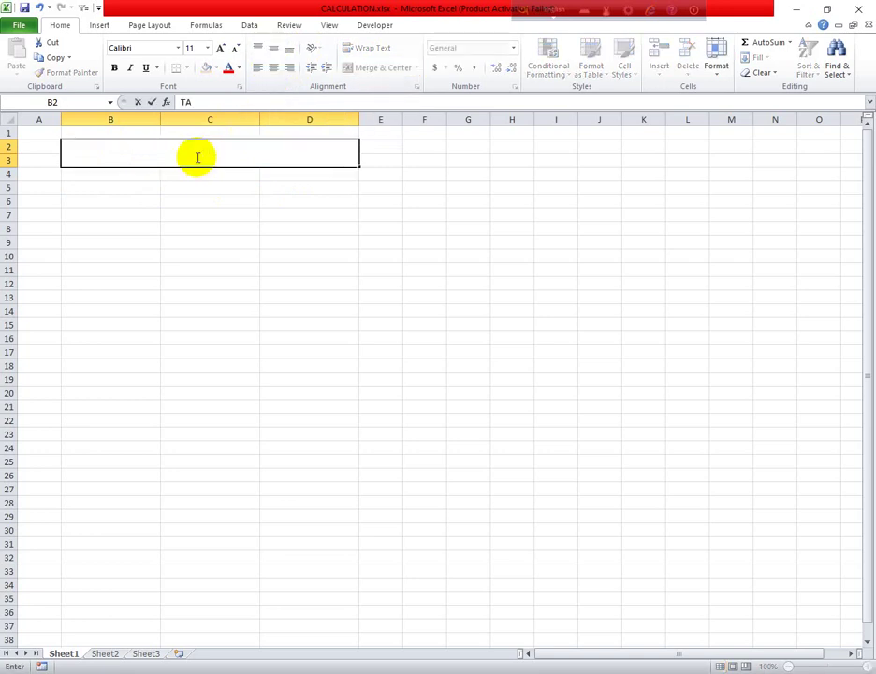
type("BLE-1")
left_click(135, 173)
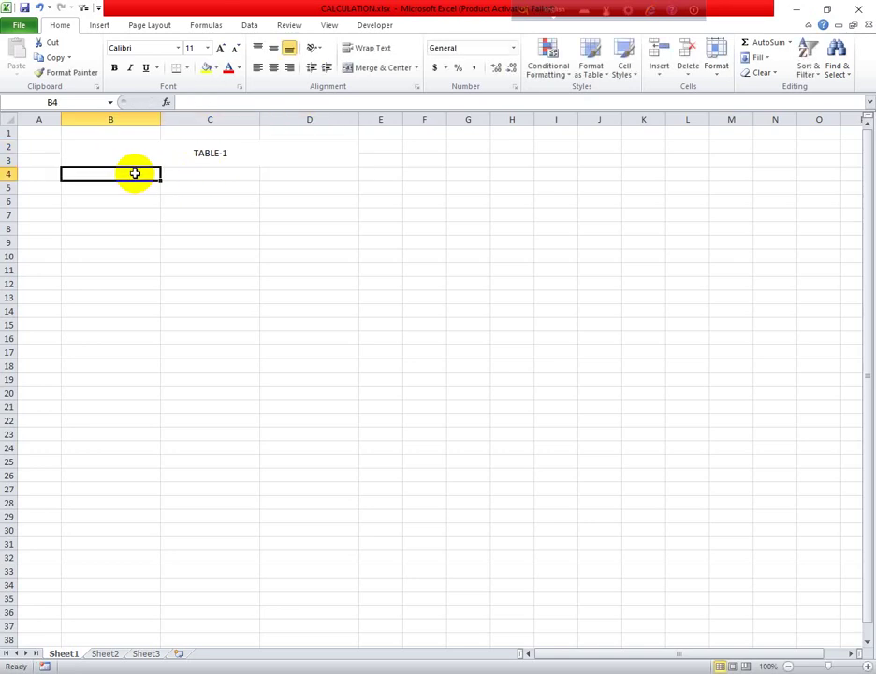
type("PR")
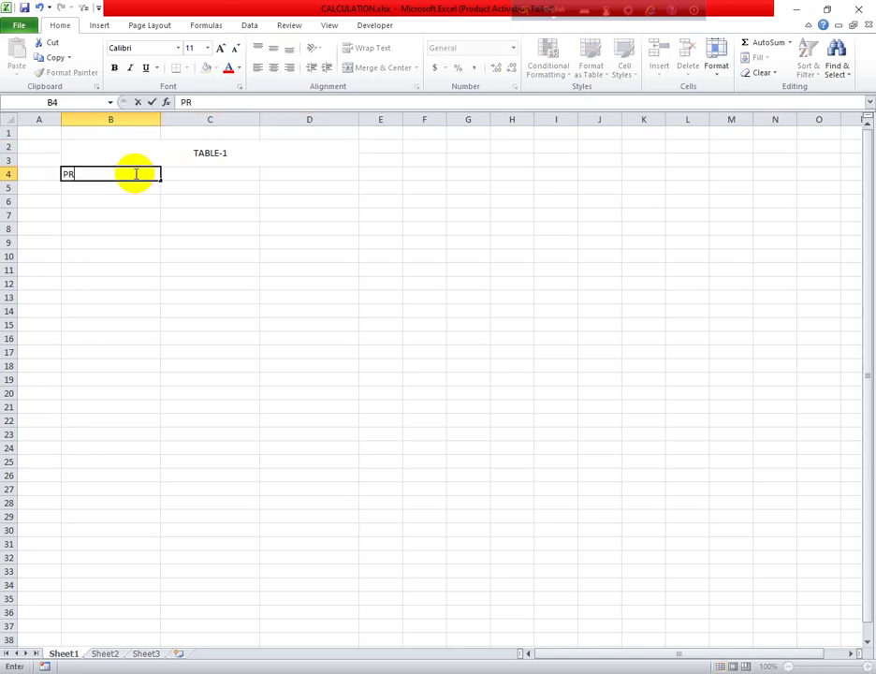
type("ODUCT NAME")
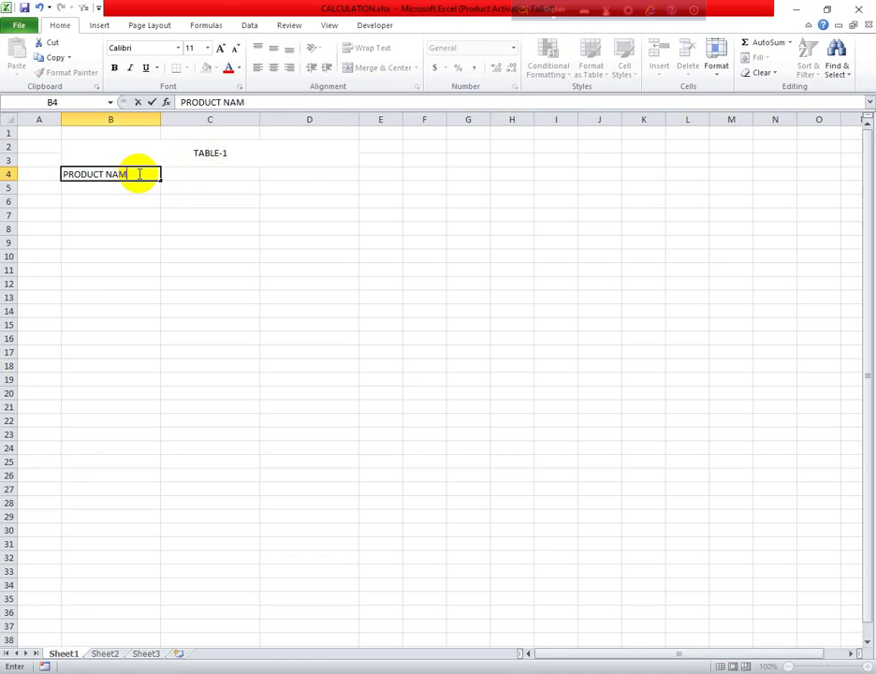
left_click(212, 180)
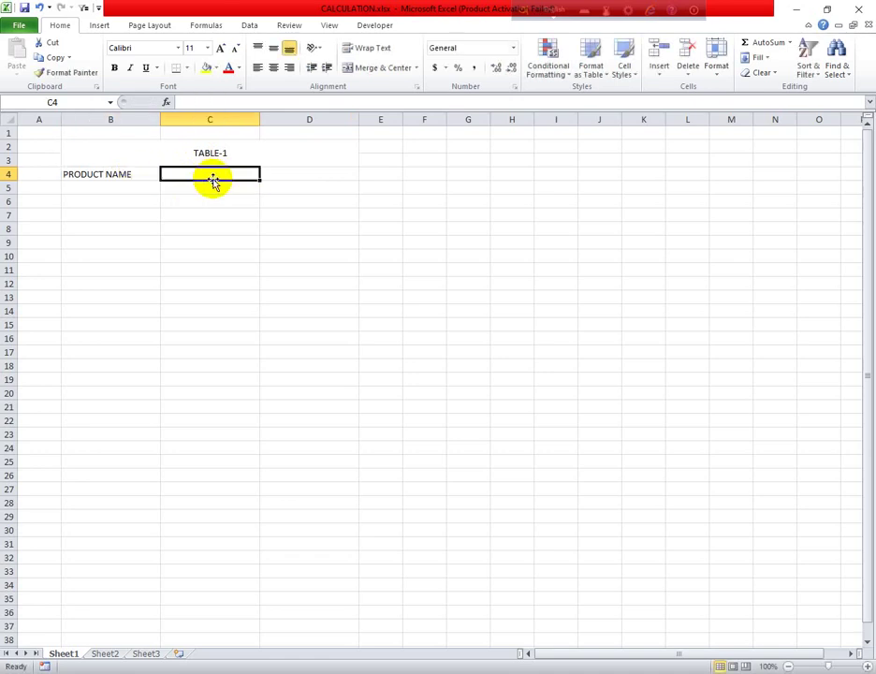
type("WEIGHT")
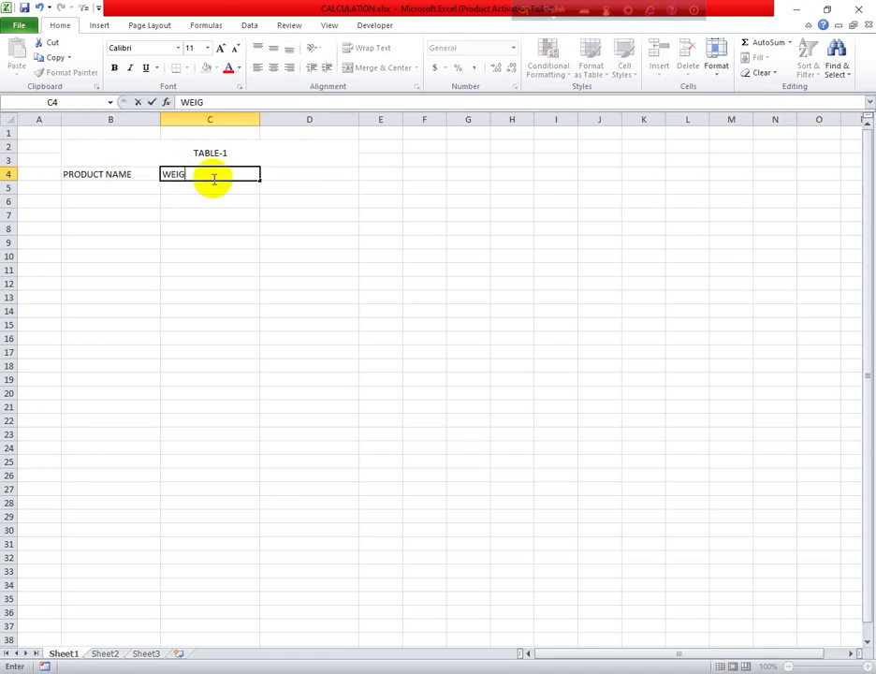
left_click(286, 173)
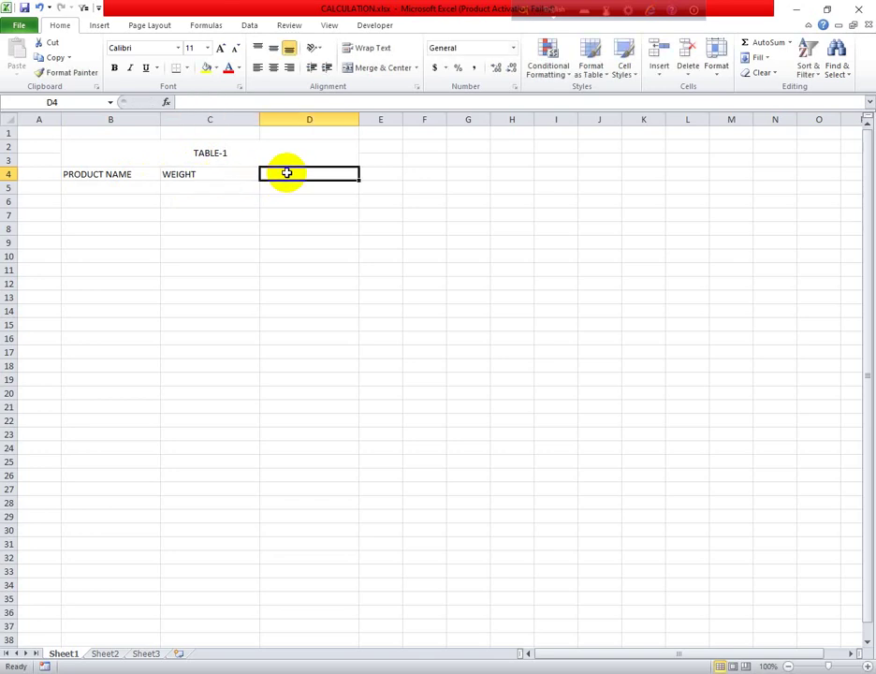
type("AMOUNT")
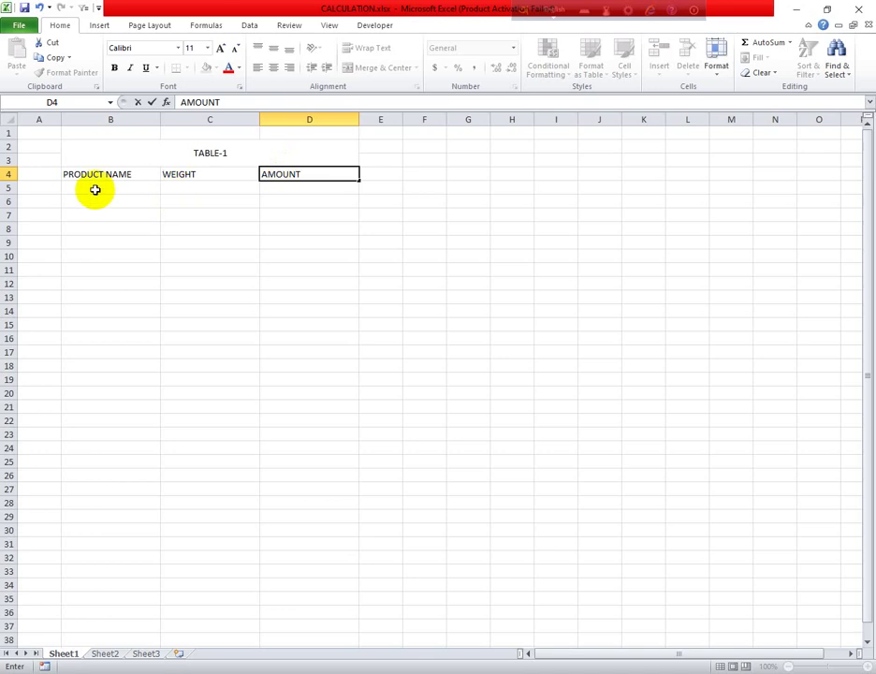
left_click(97, 147)
left_click_drag(96, 147, 176, 259)
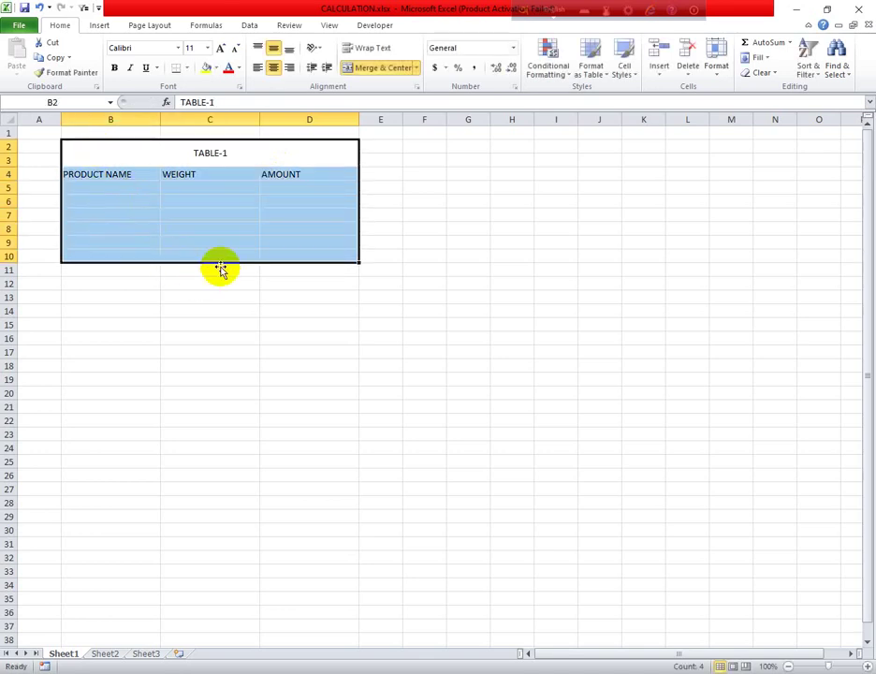
Step: Give the table range B2:D10 all cell borders and a blue fill
left_click(186, 70)
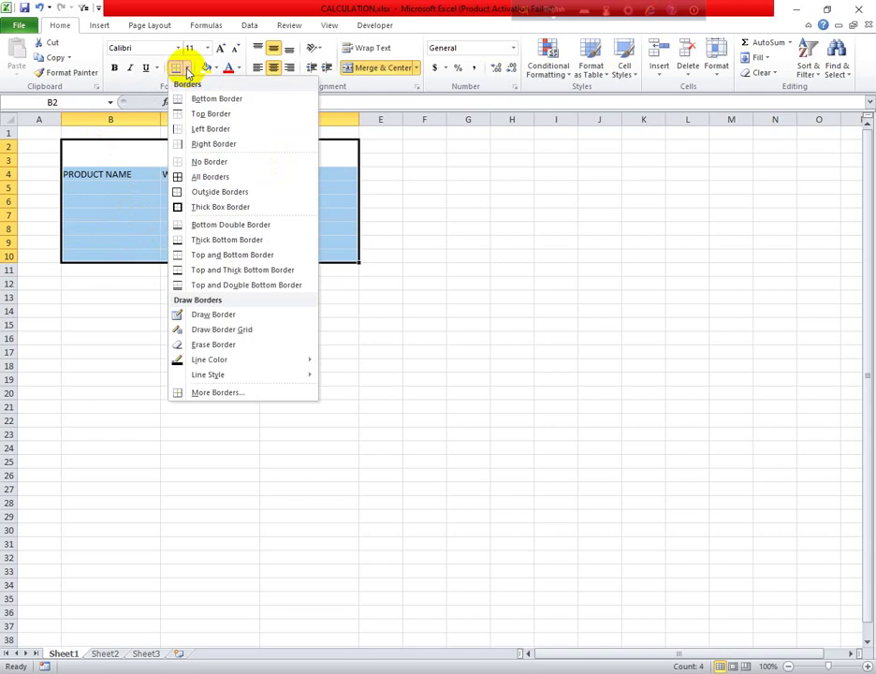
left_click(218, 175)
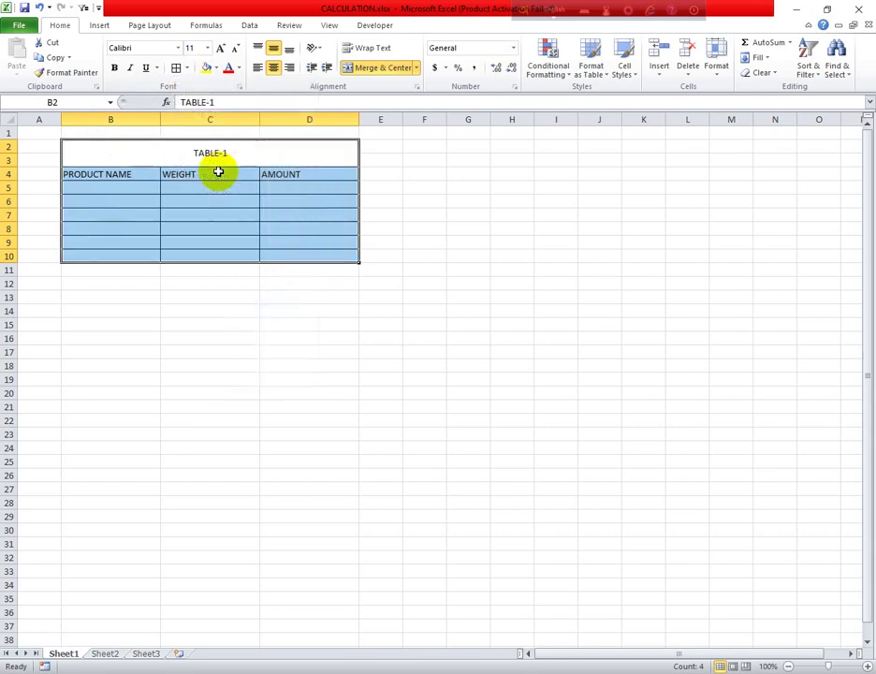
left_click(216, 68)
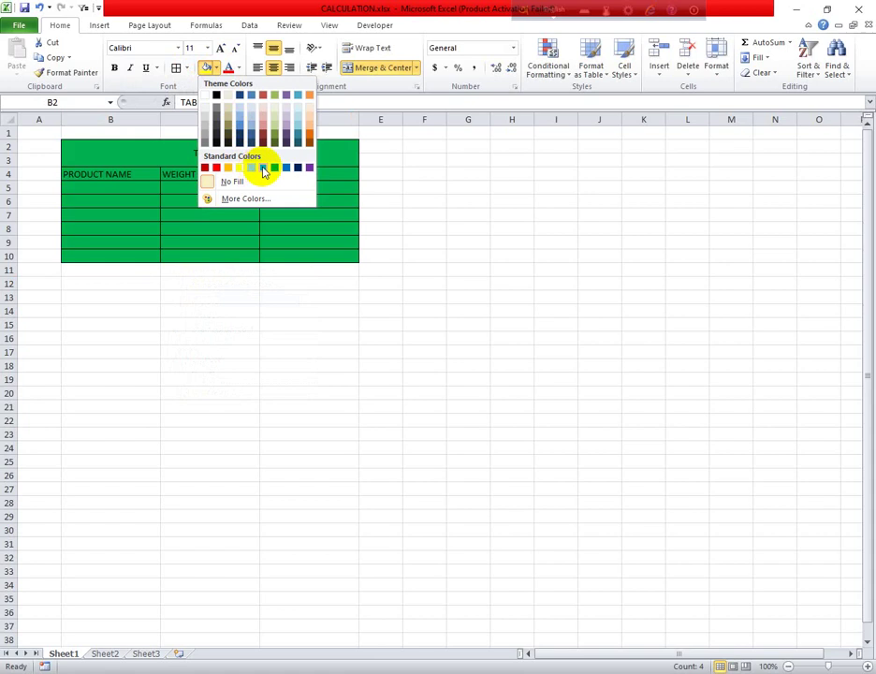
left_click(239, 113)
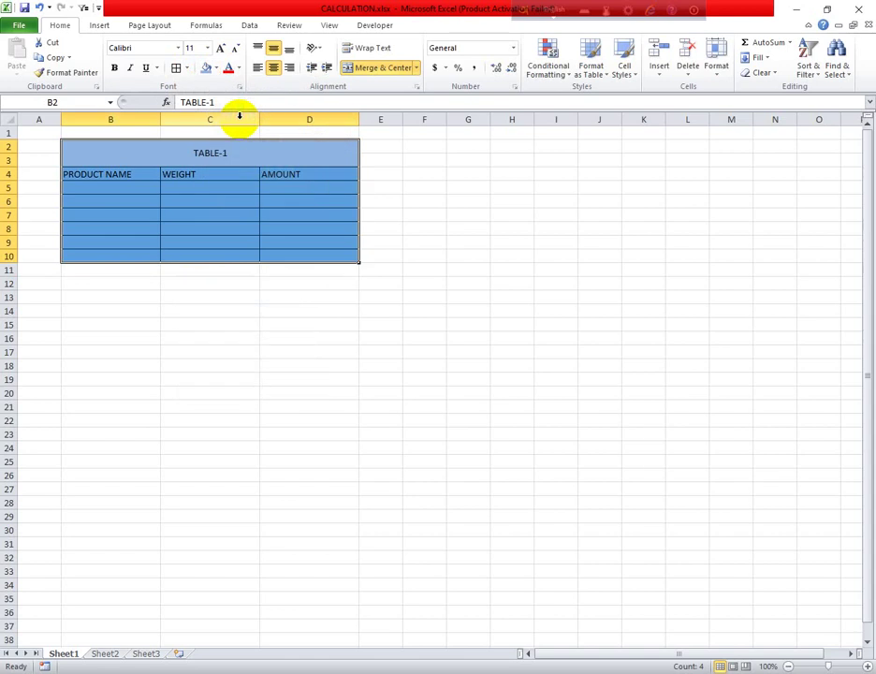
Step: Set the table text to 16-point font size
left_click(208, 48)
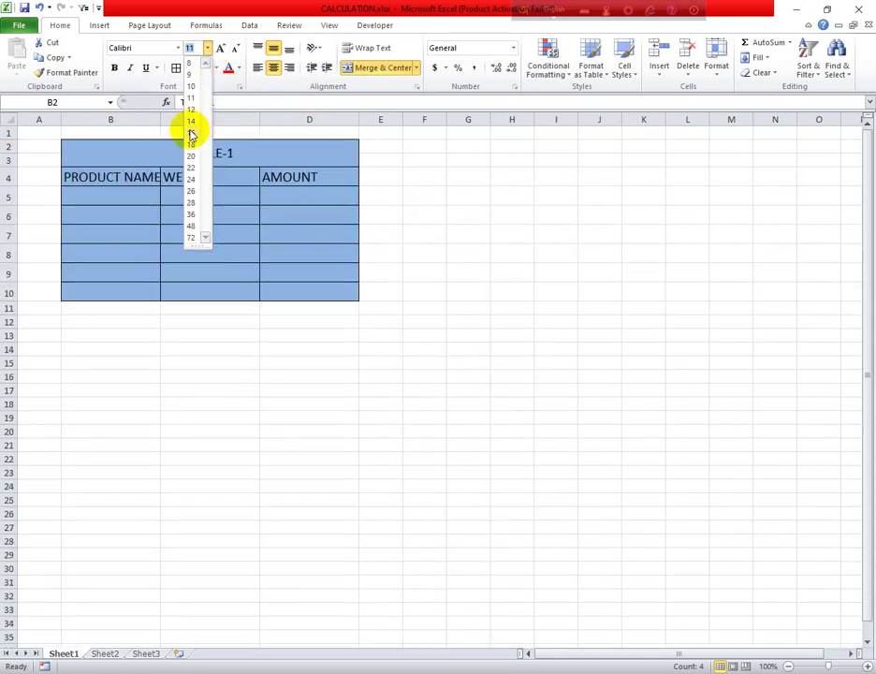
left_click(191, 133)
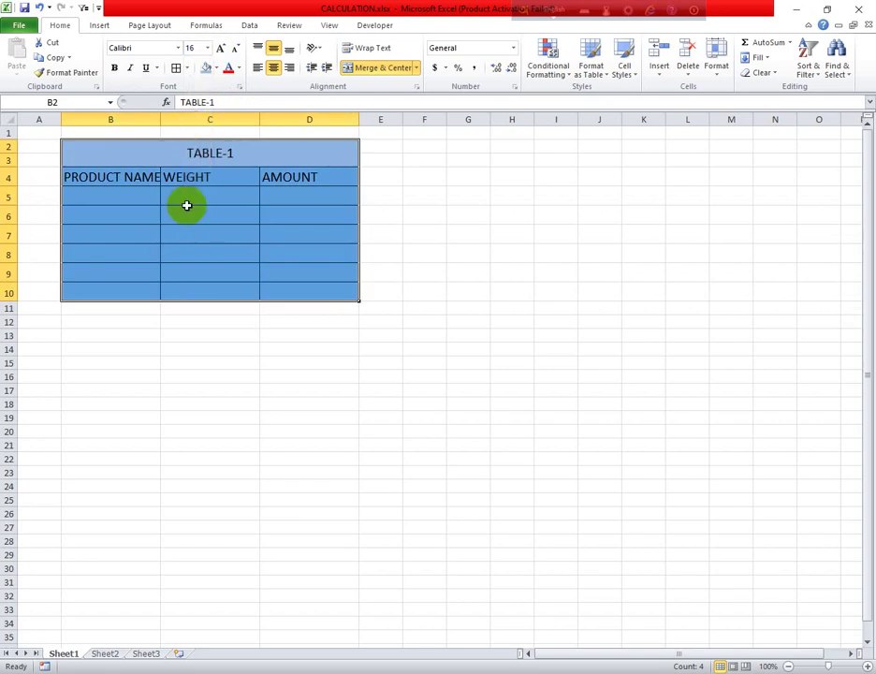
left_click(145, 201)
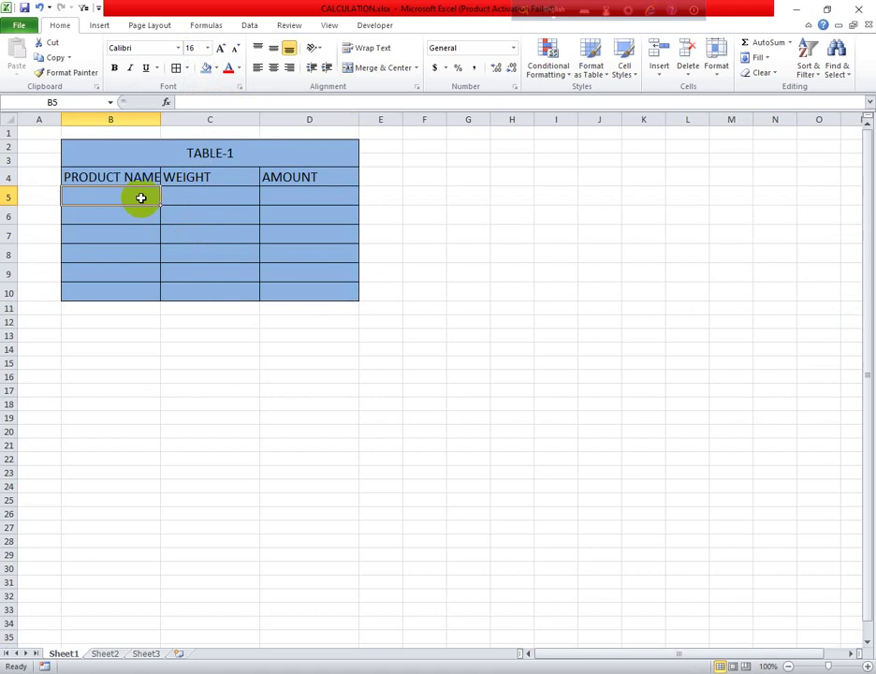
Step: Enter TOMATO, POTATO and ORANGE in B5:B7
type("TOM")
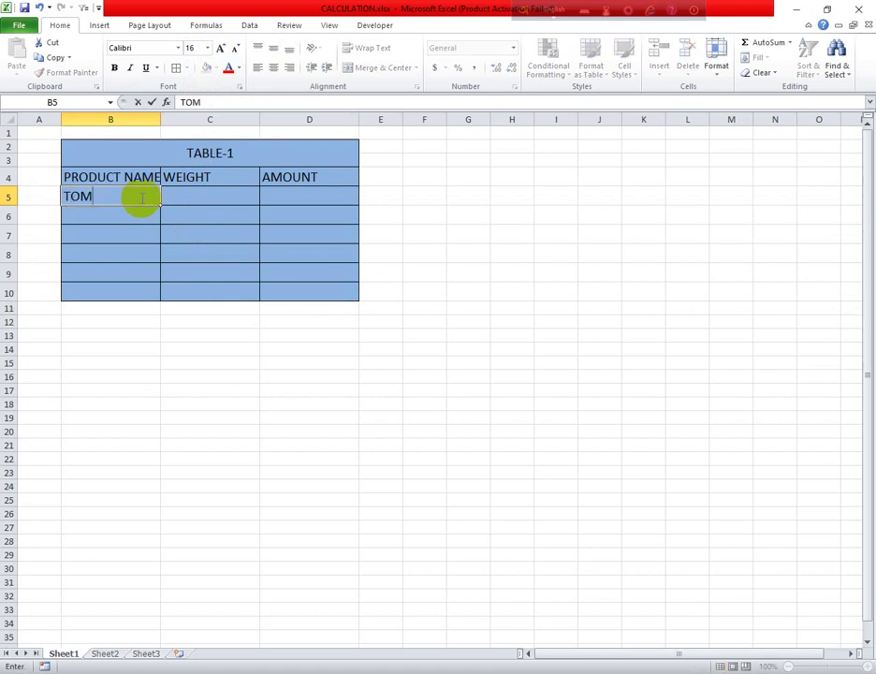
type("ATO")
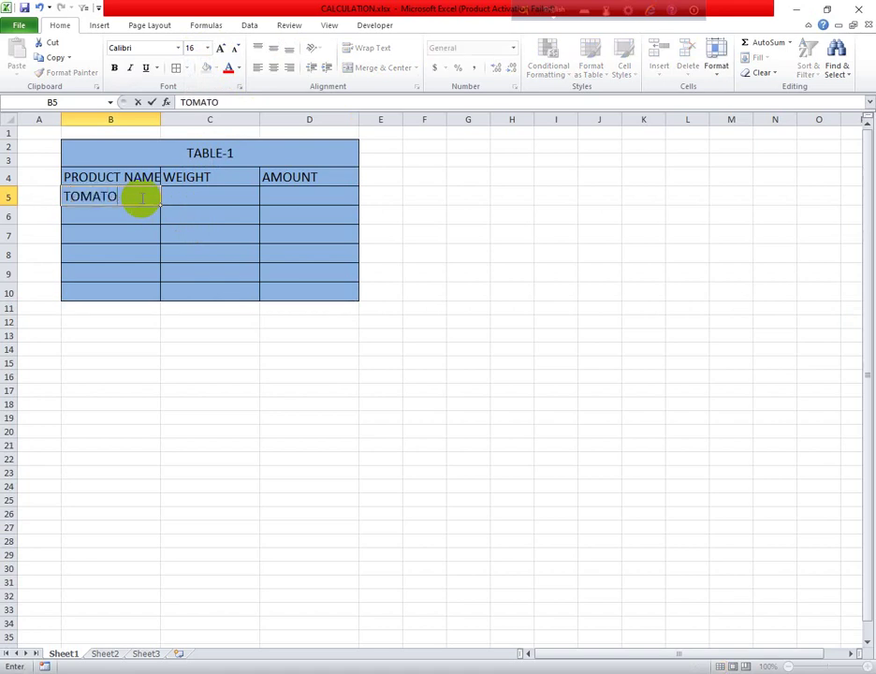
left_click(96, 213)
type("P")
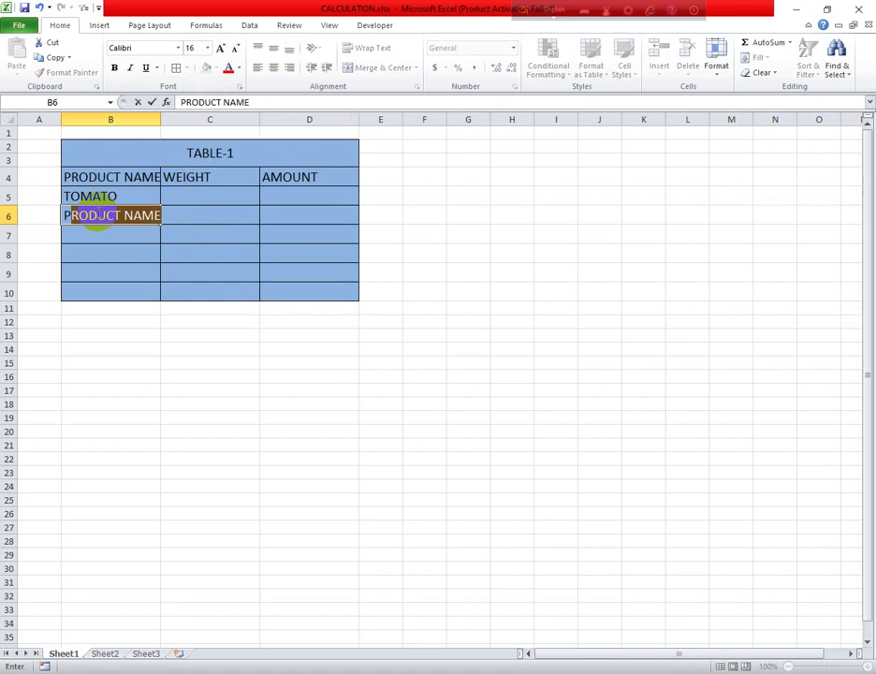
type("OTATO")
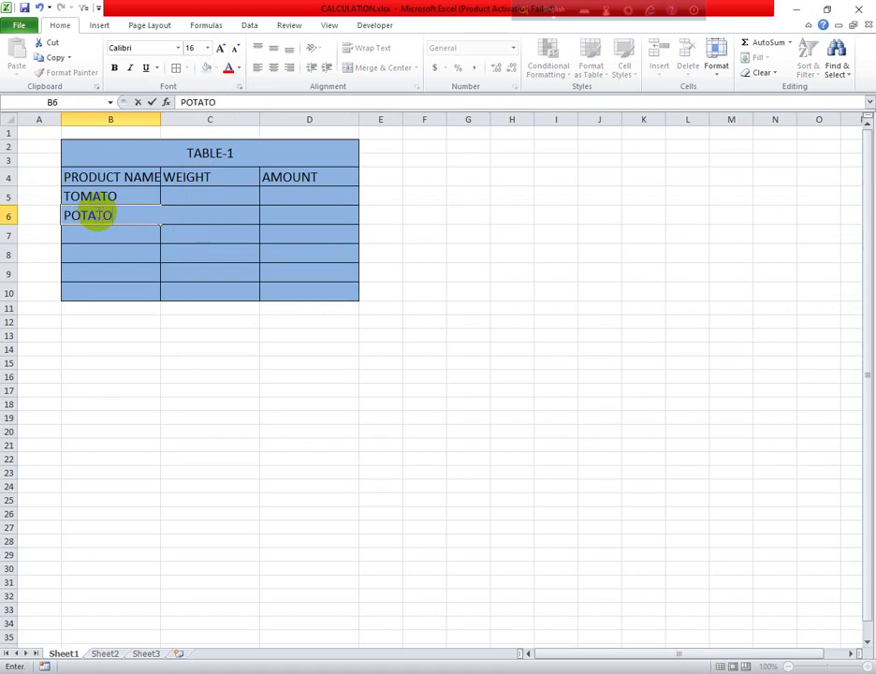
left_click(94, 230)
type("O")
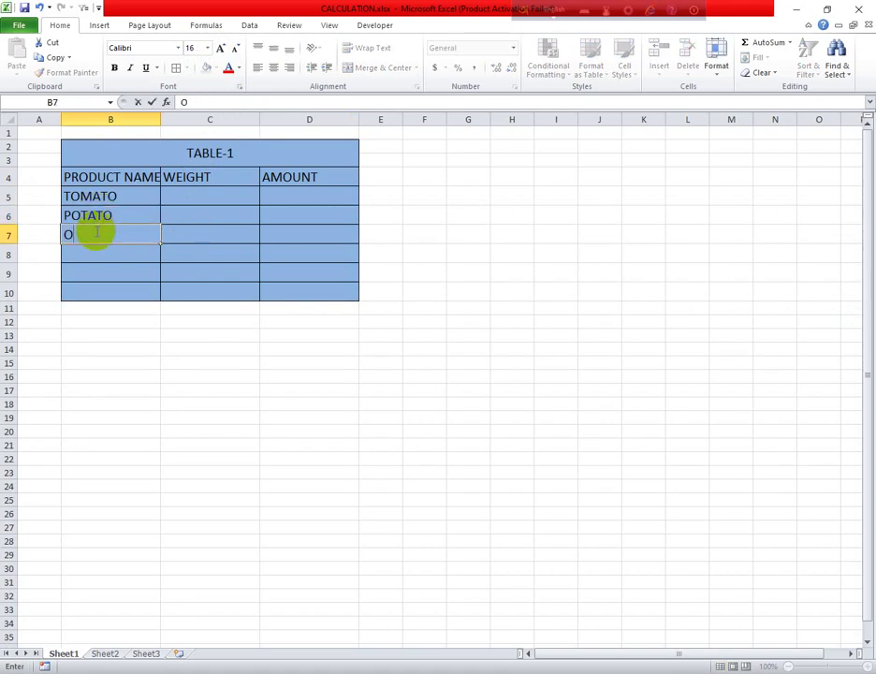
type("RANGE")
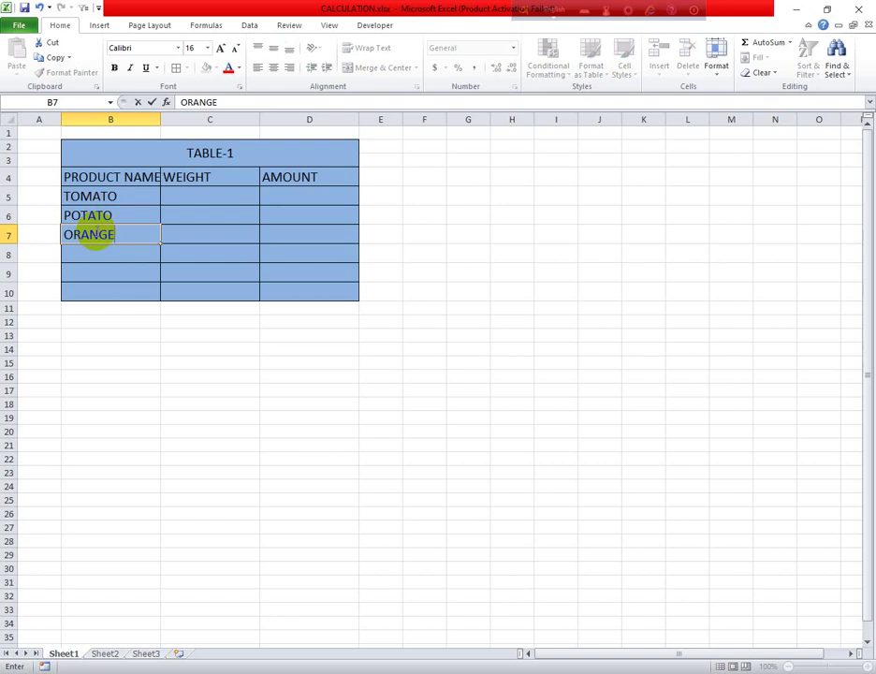
left_click(93, 255)
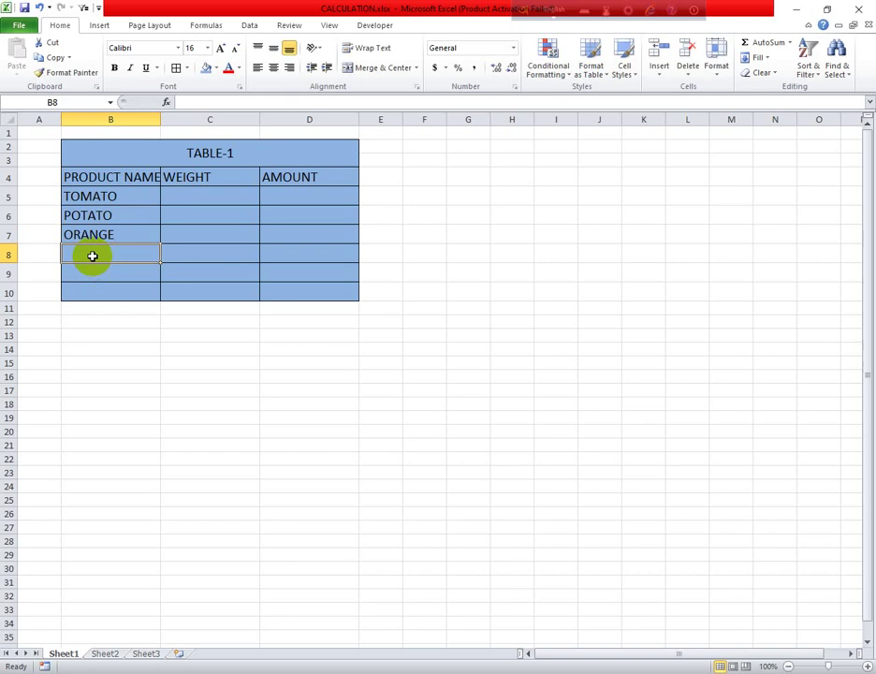
Step: Enter APPLE in B8 and GUAVA in B9, correcting the GUABA typo
type("APPLE")
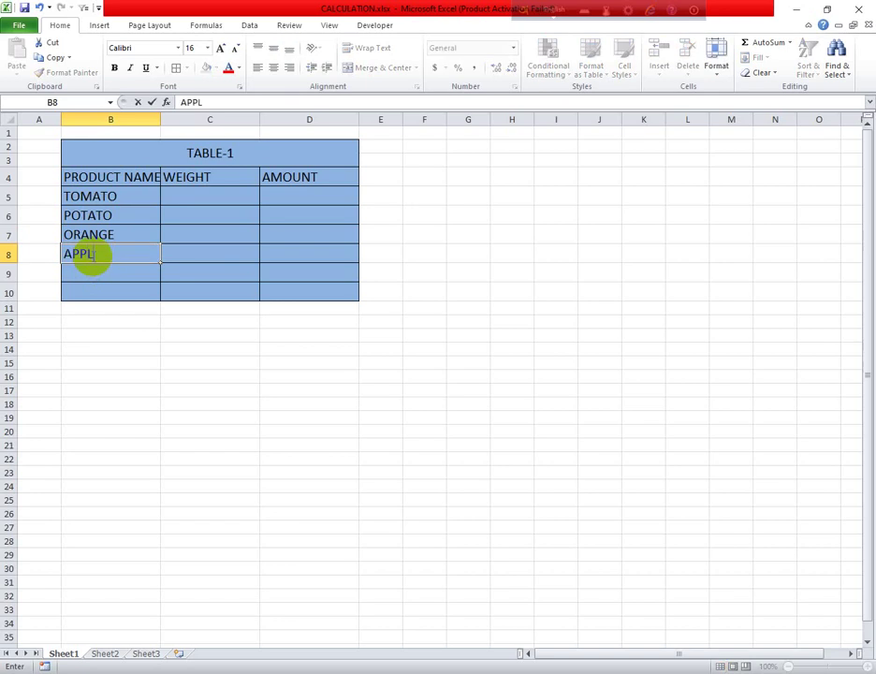
left_click(92, 271)
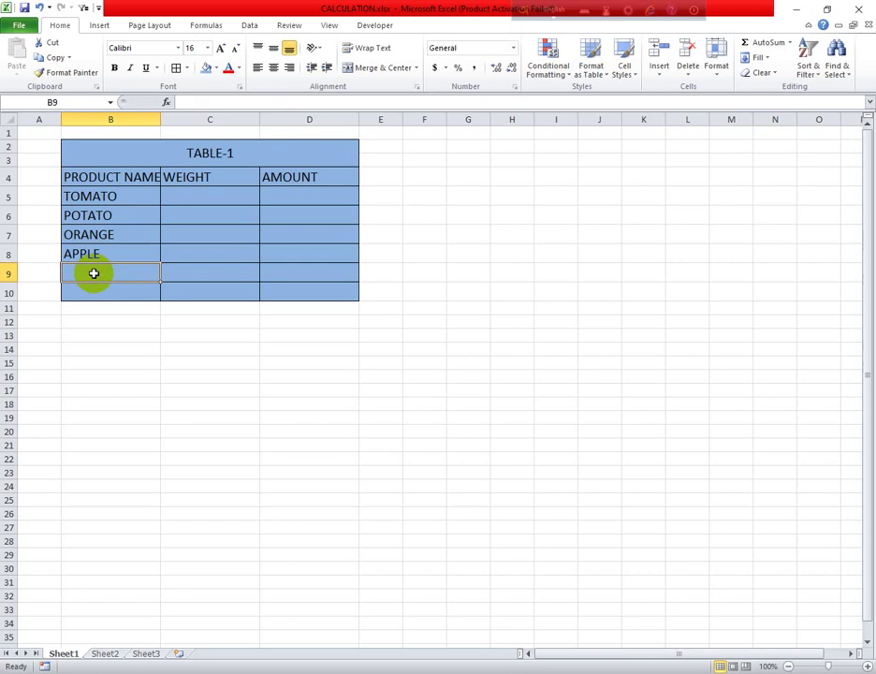
type("GUABA")
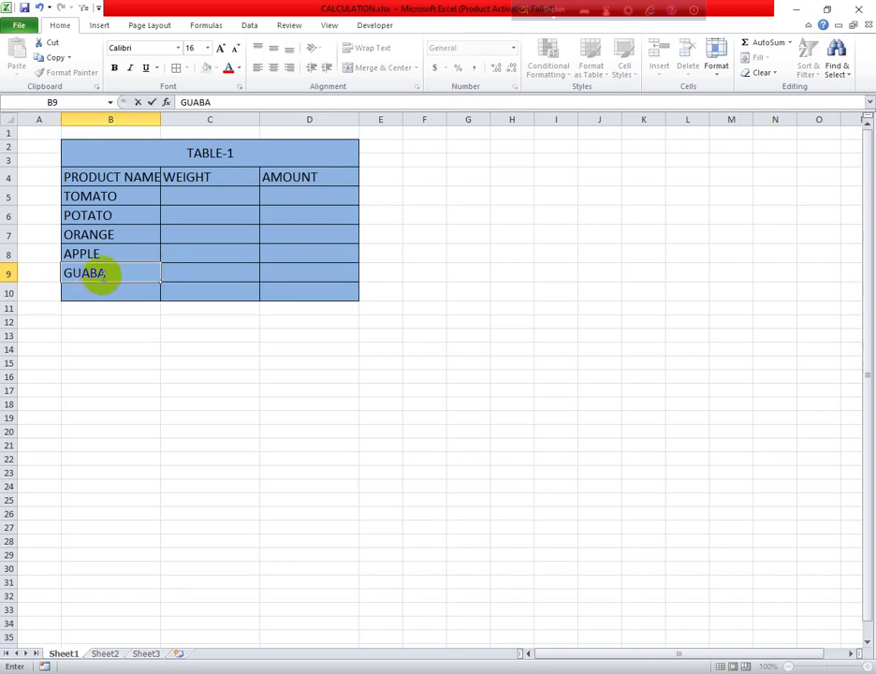
left_click(94, 272)
key("BackSpace")
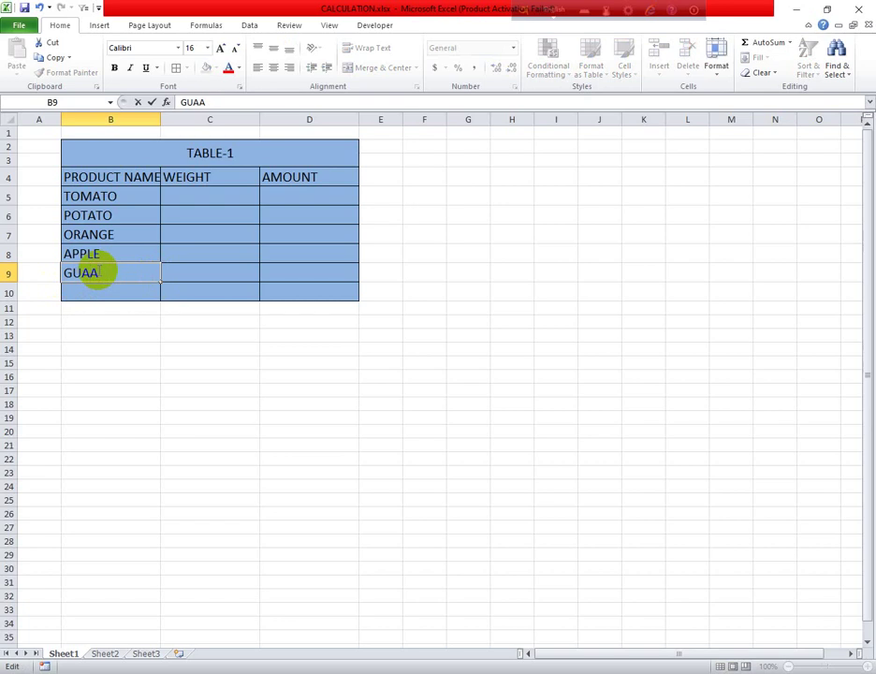
type("V")
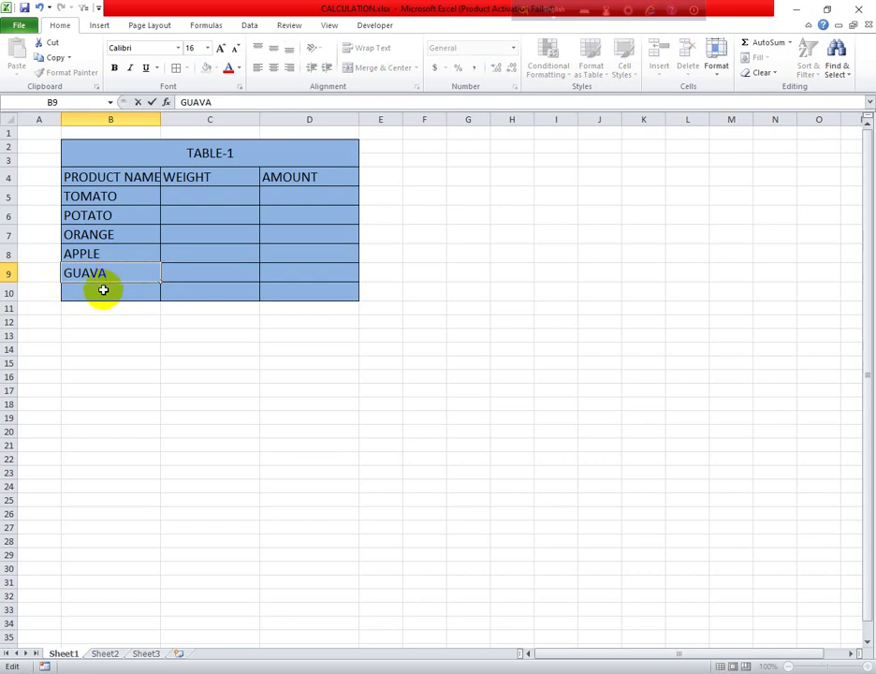
left_click(103, 290)
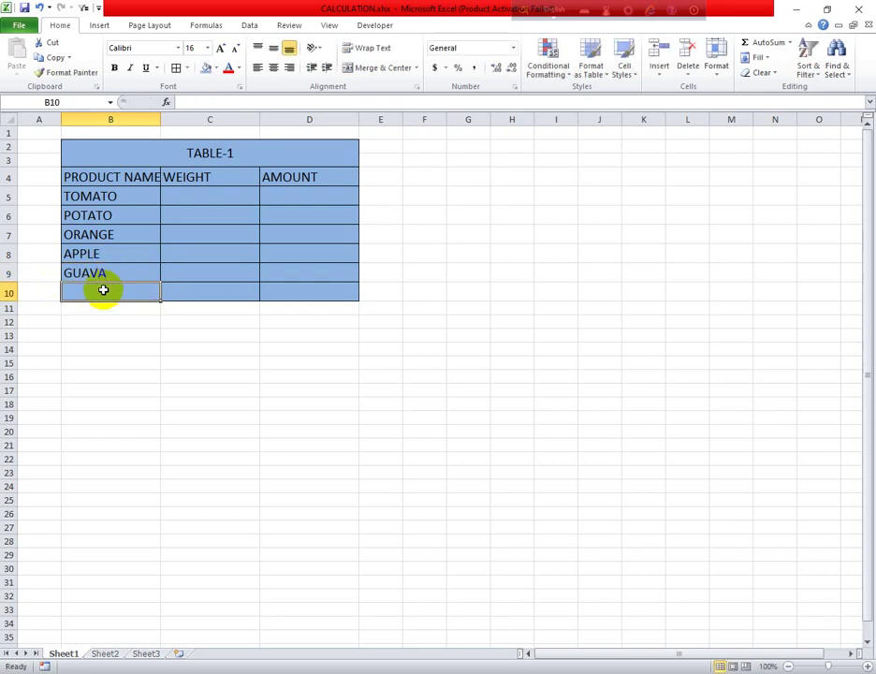
Step: Enter weights 10KG for TOMATO in C5 and 5KG for POTATO in C6
left_click(174, 291)
left_click(182, 197)
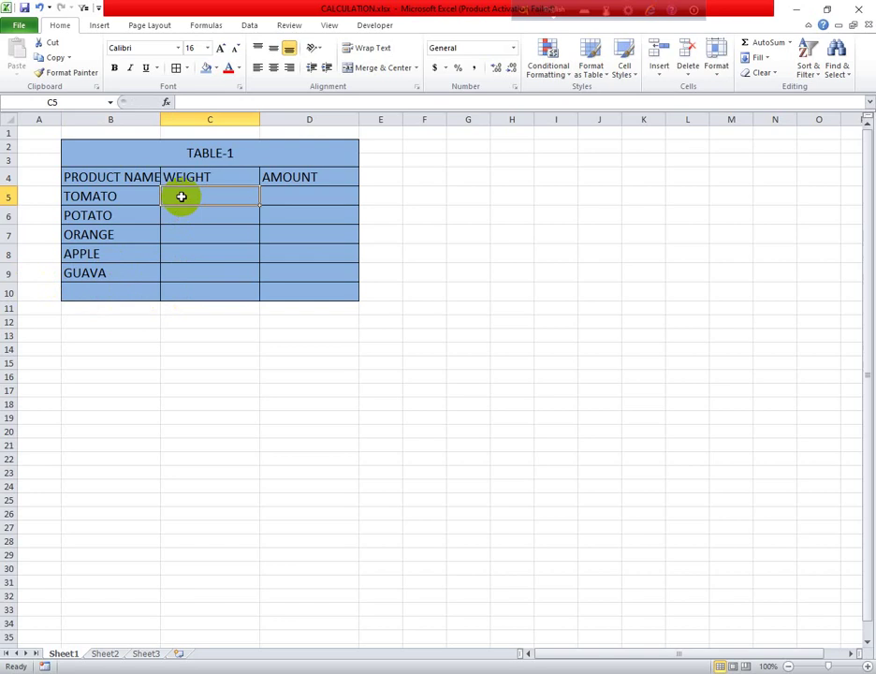
left_click(295, 195)
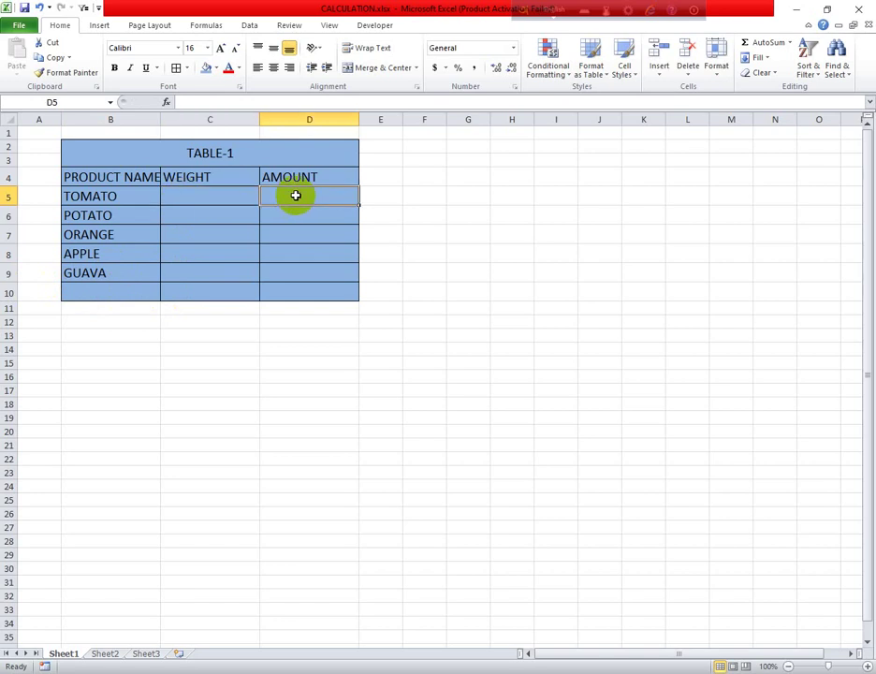
left_click(224, 196)
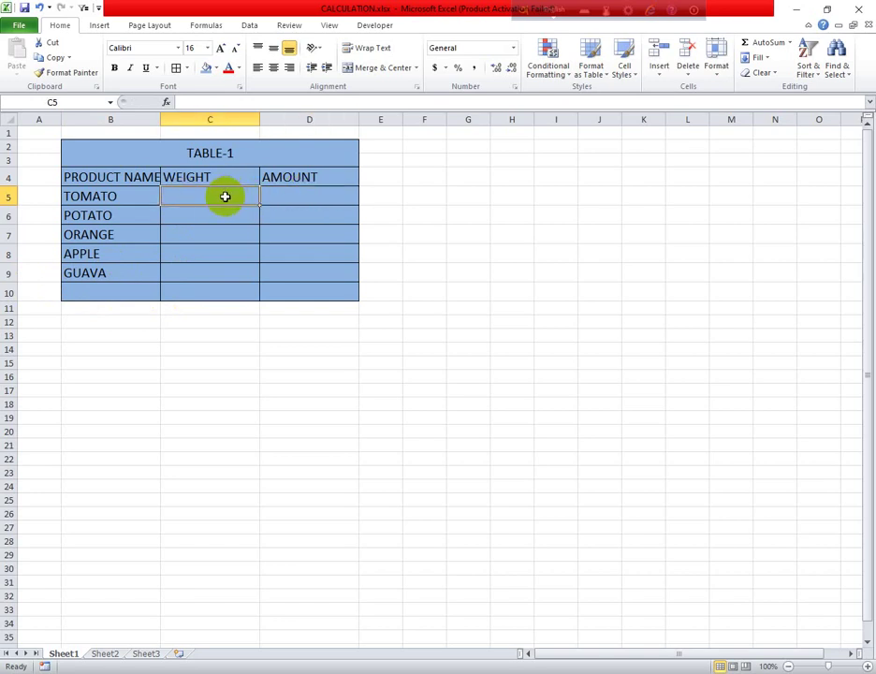
type("10")
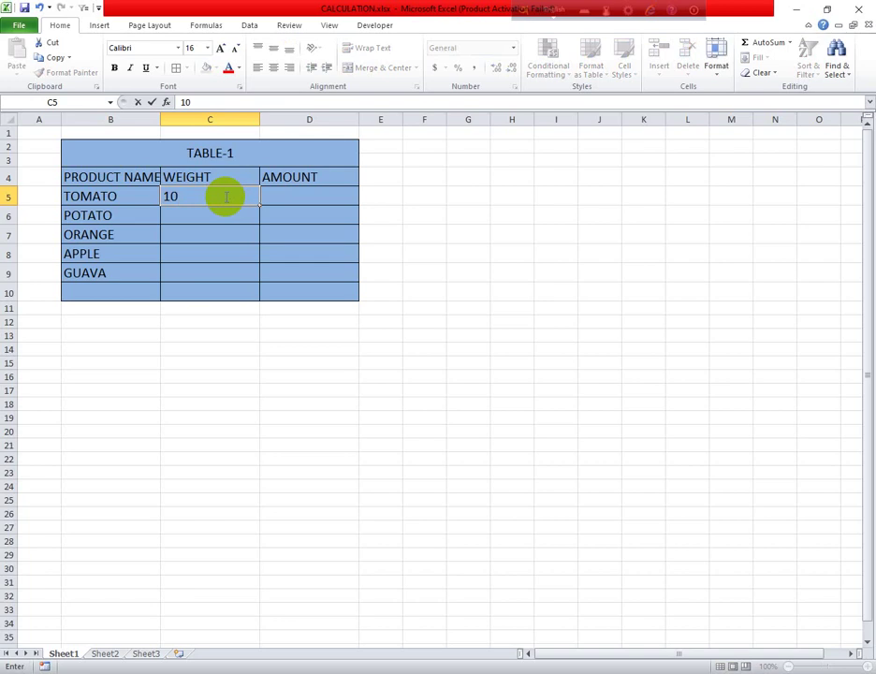
type("KG")
left_click(209, 215)
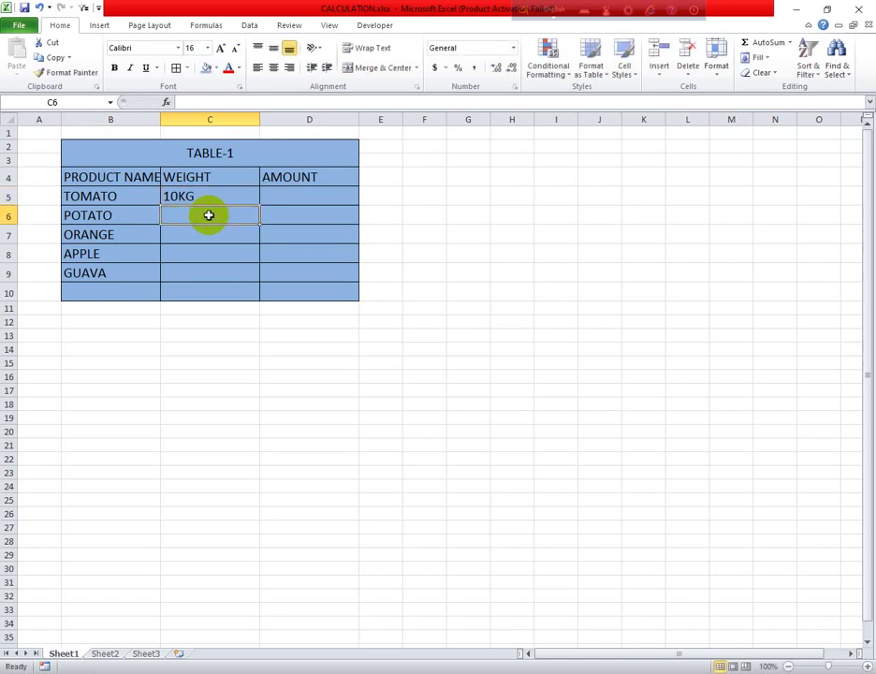
type("5")
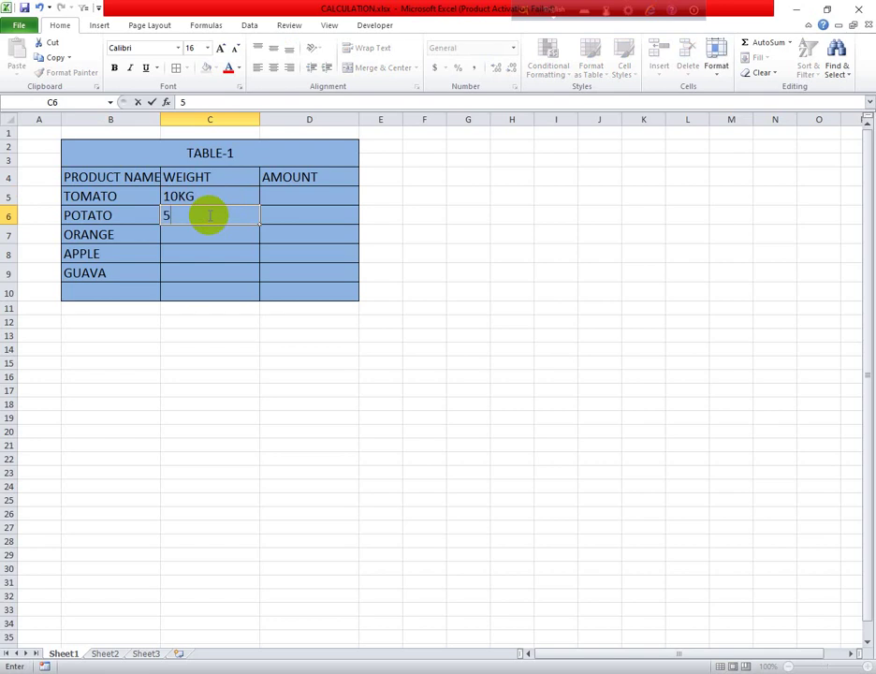
type("KG")
key("Return")
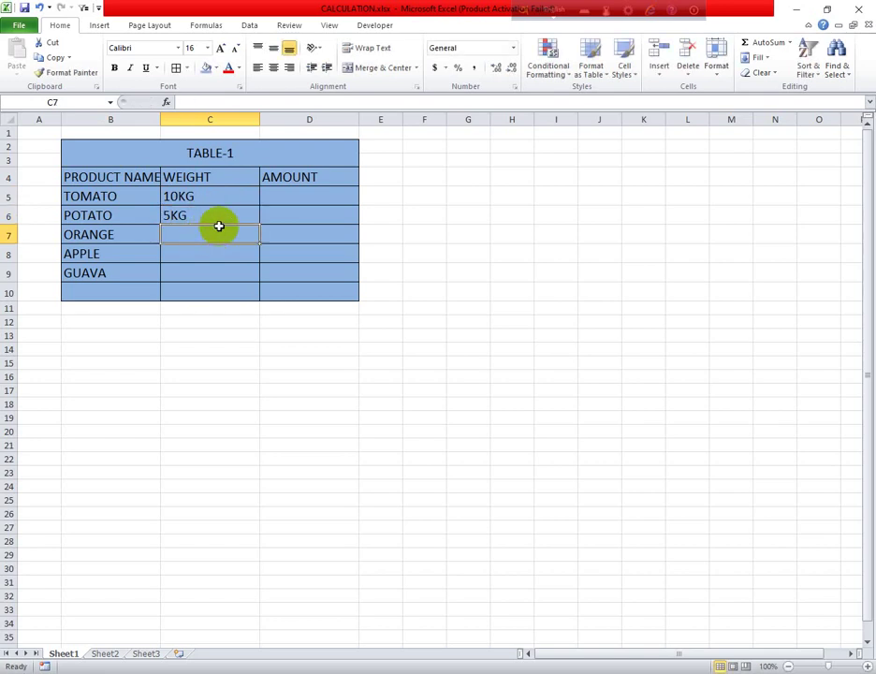
left_click(221, 196)
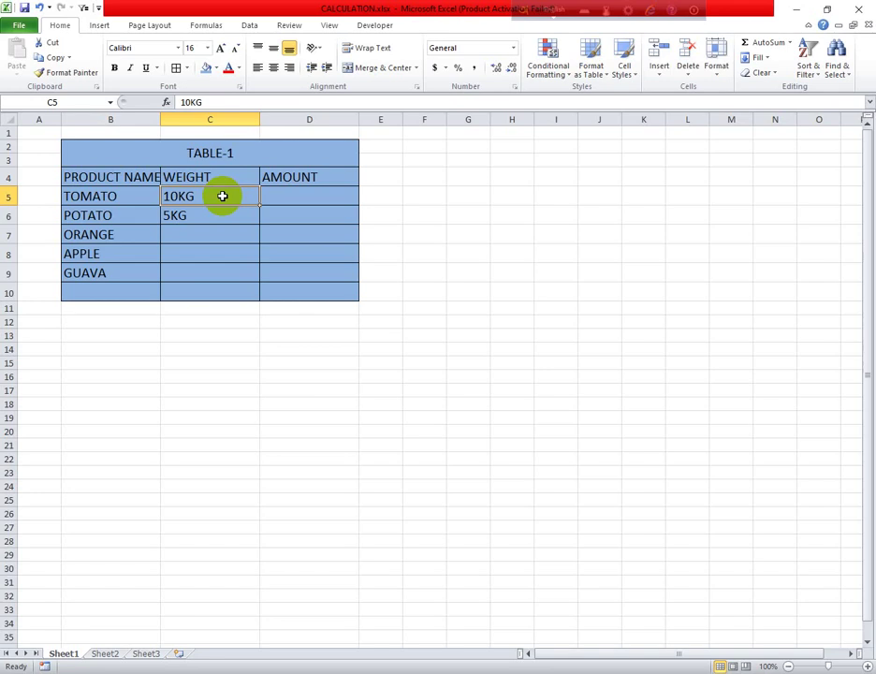
Step: Enter 200TK as TOMATO's amount in D5
left_click(305, 201)
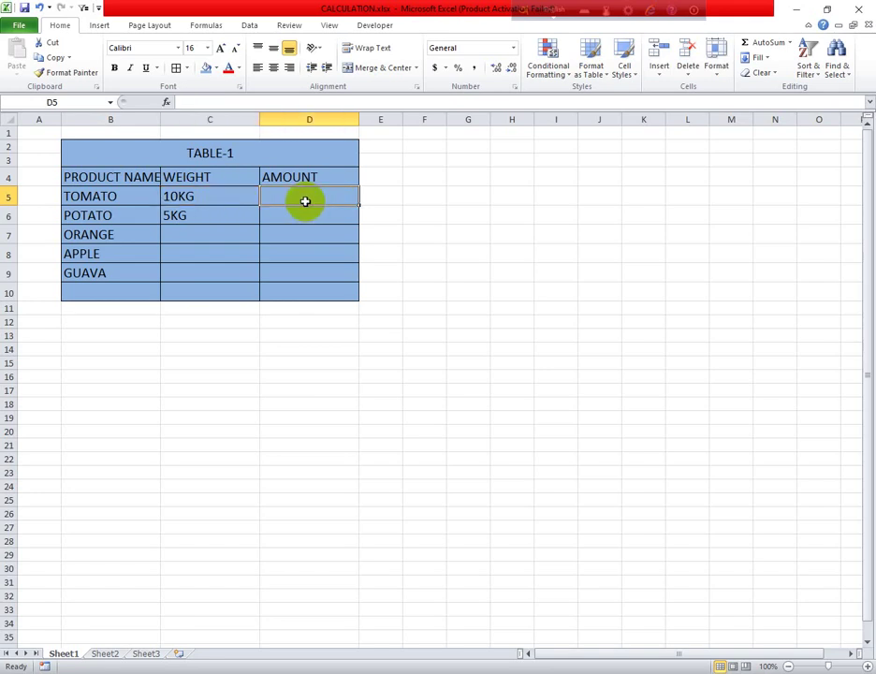
type("100")
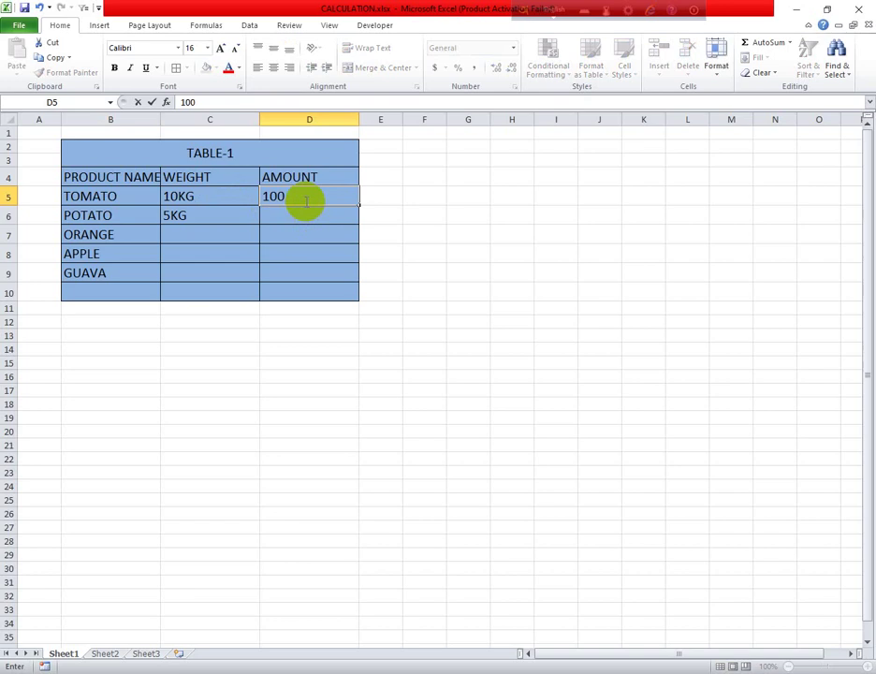
key("BackSpace")
key("BackSpace")
key("BackSpace")
type("200TK")
left_click(298, 225)
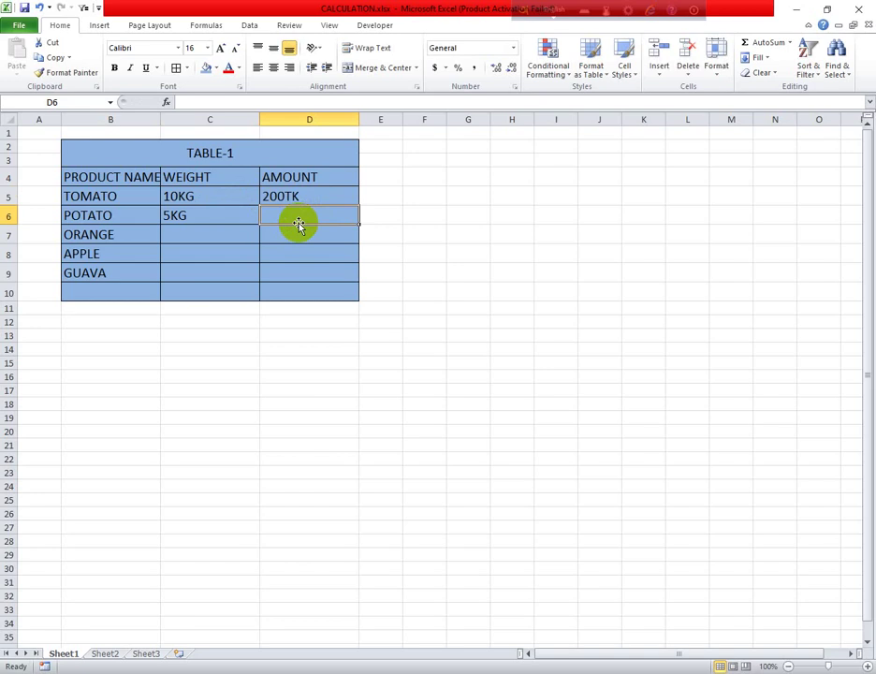
left_click(230, 195)
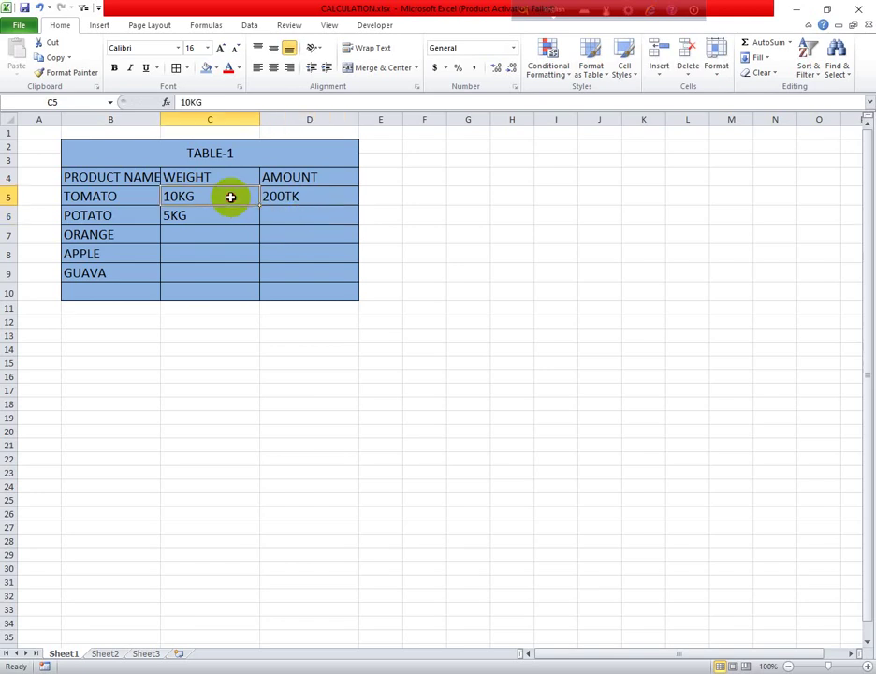
left_click(189, 235)
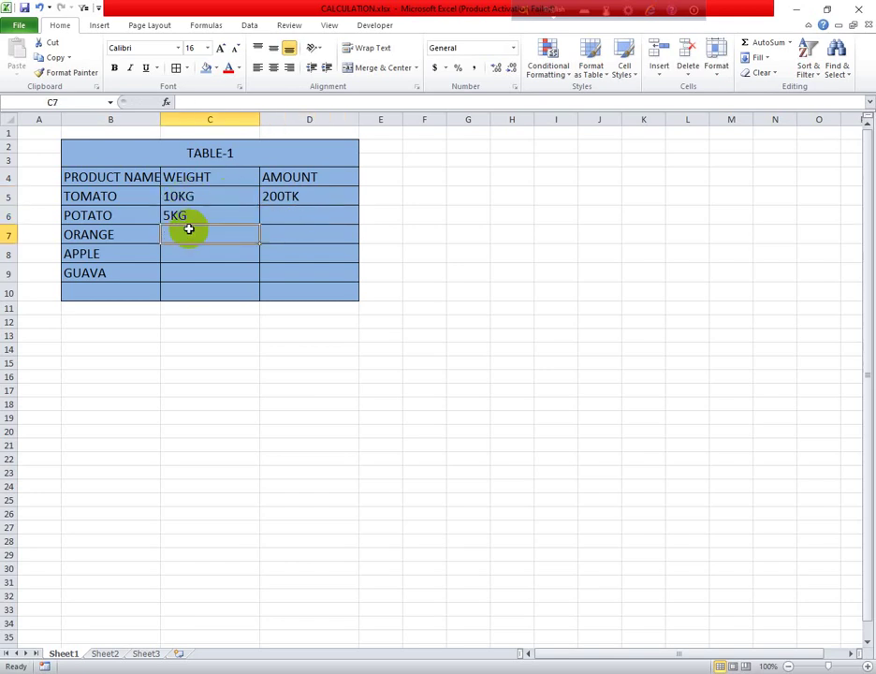
Step: Enter =SUM(C5:C6) in C7, then delete the formula again
type("=SUM")
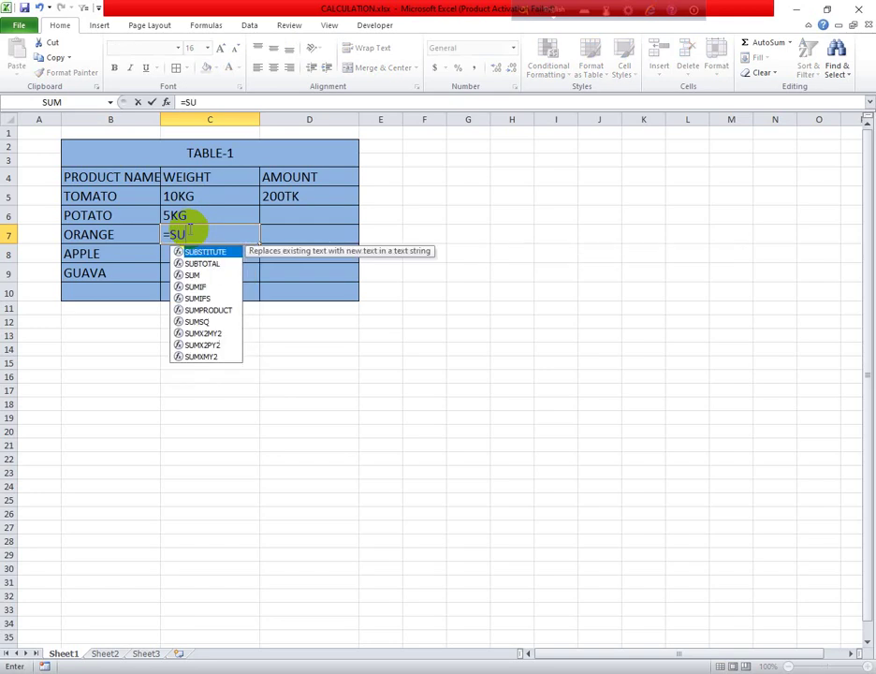
double_click(192, 251)
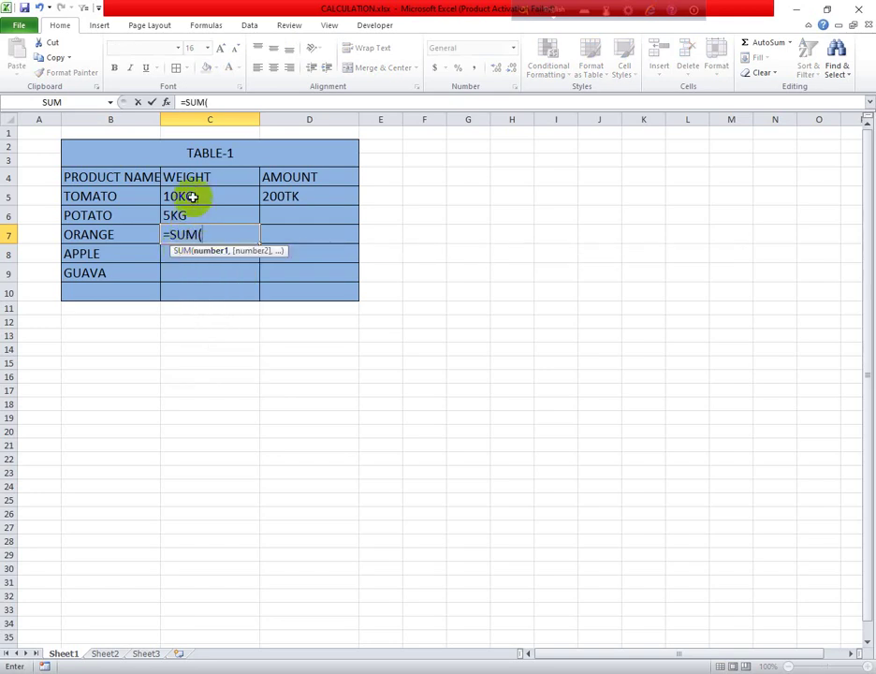
left_click_drag(192, 192, 199, 221)
key("Return")
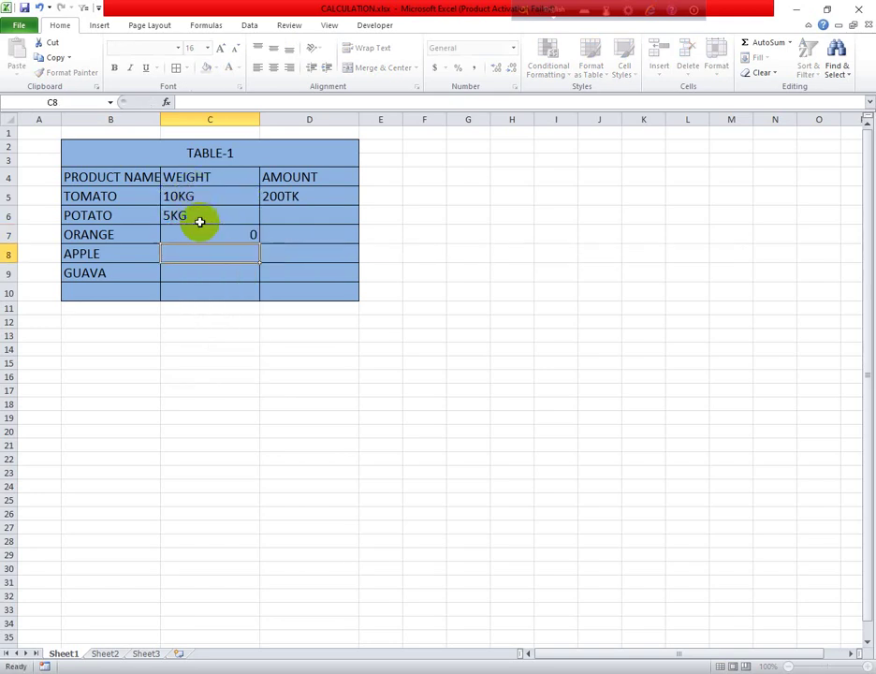
left_click(203, 235)
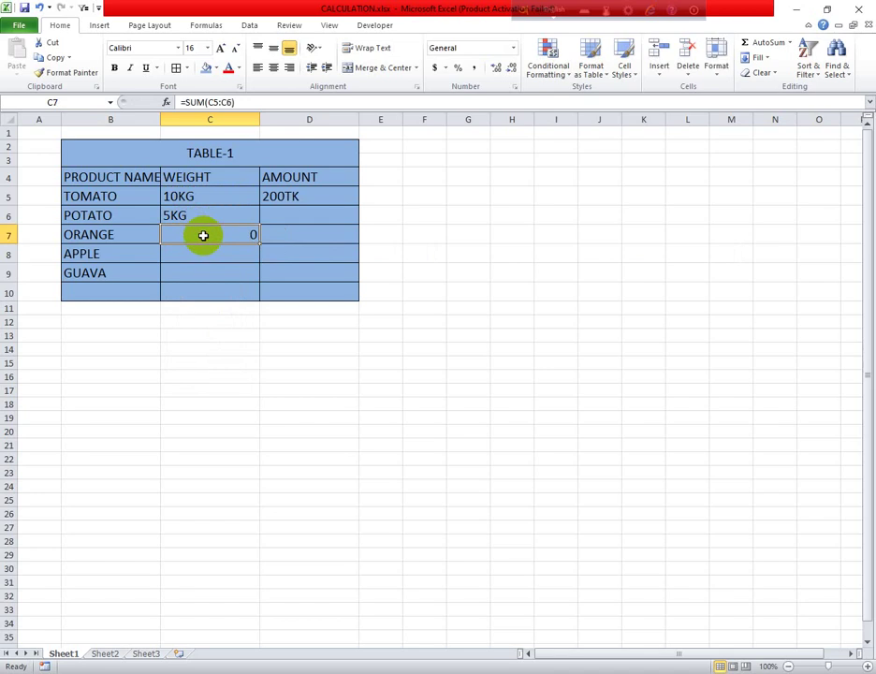
key("Delete")
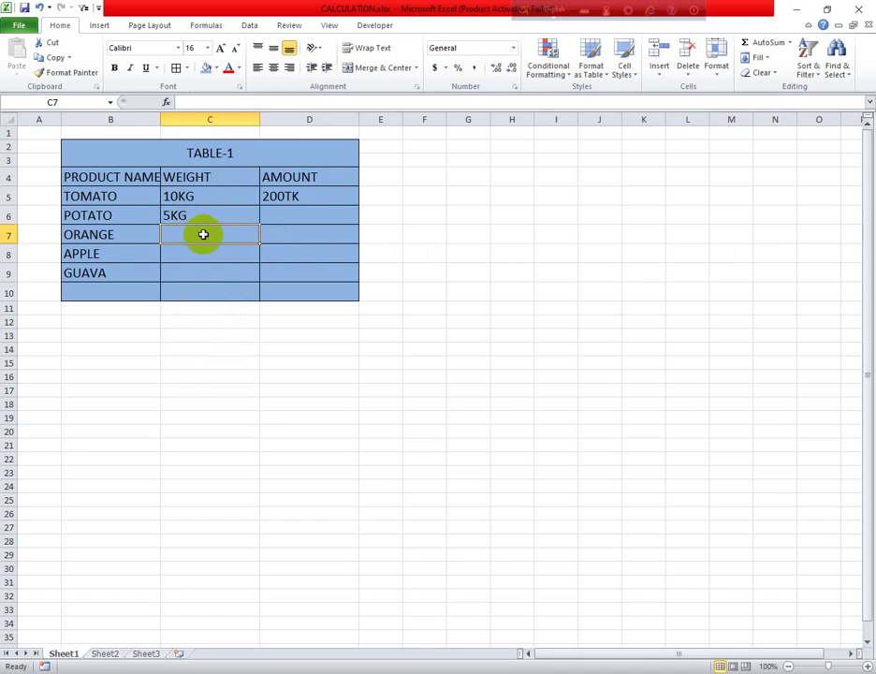
Step: Review the TOMATO and POTATO weight entries in C5 and C6
left_click(201, 261)
left_click(205, 217)
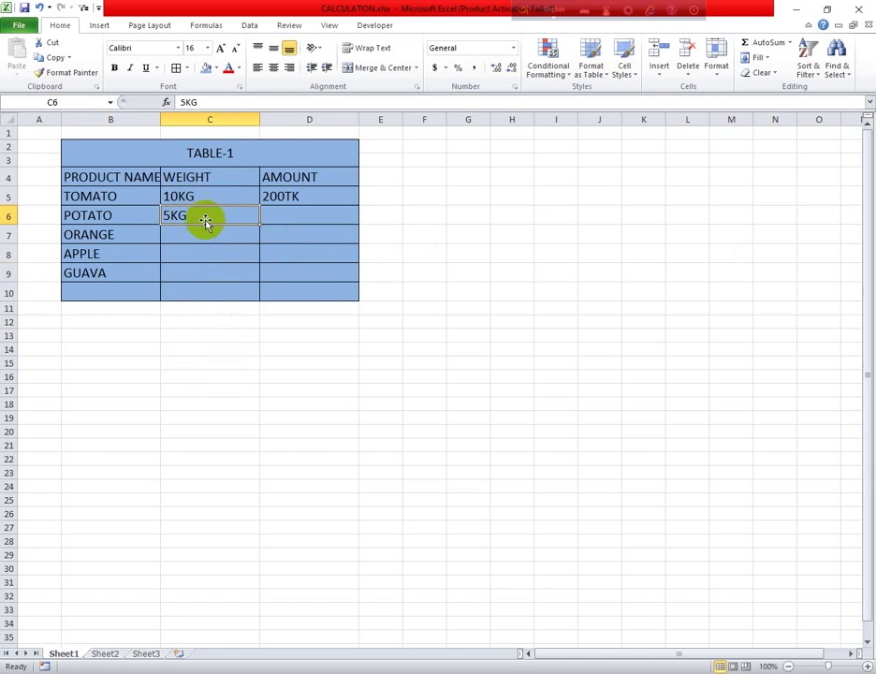
left_click(198, 242)
left_click(196, 197)
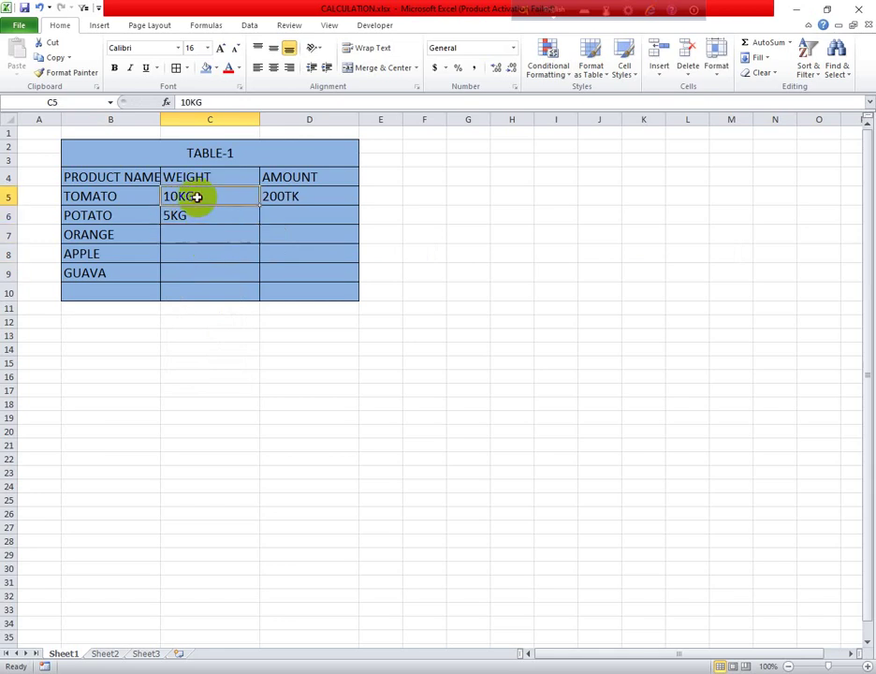
left_click(180, 216)
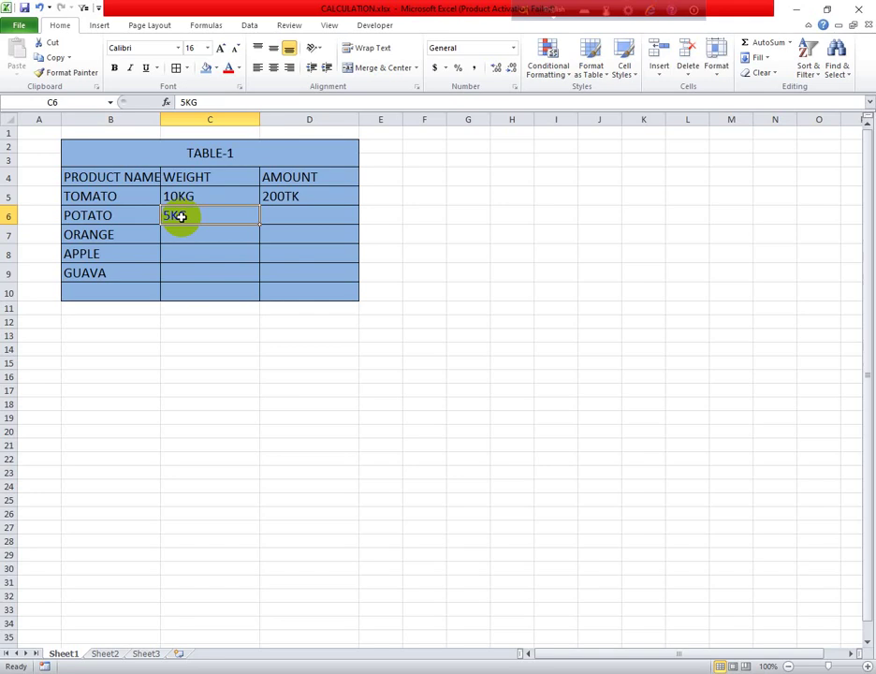
left_click(191, 196)
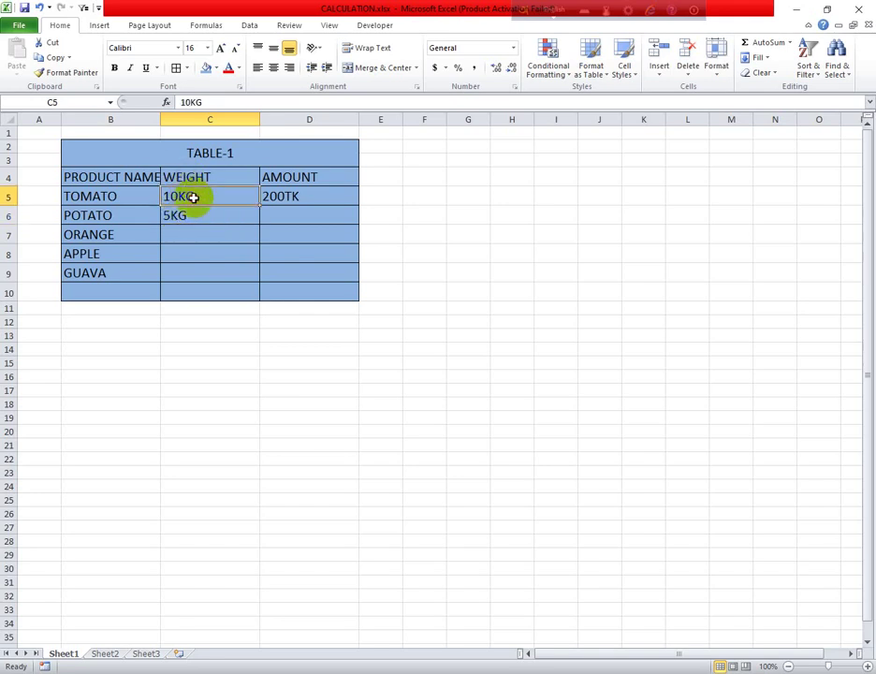
Step: Enter a test value 02 in E5, then clear it
left_click(385, 196)
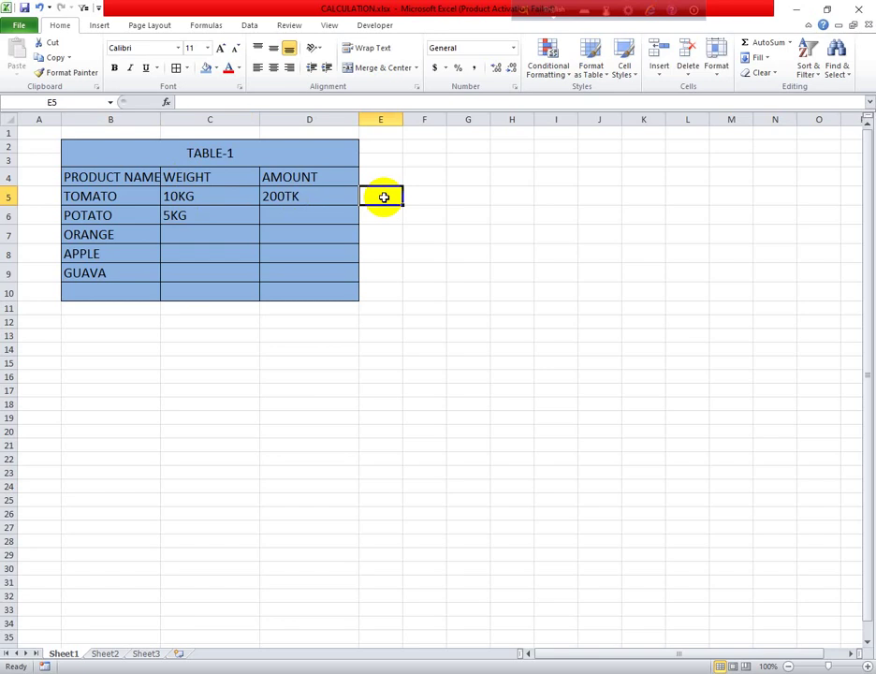
type("02")
left_click(385, 232)
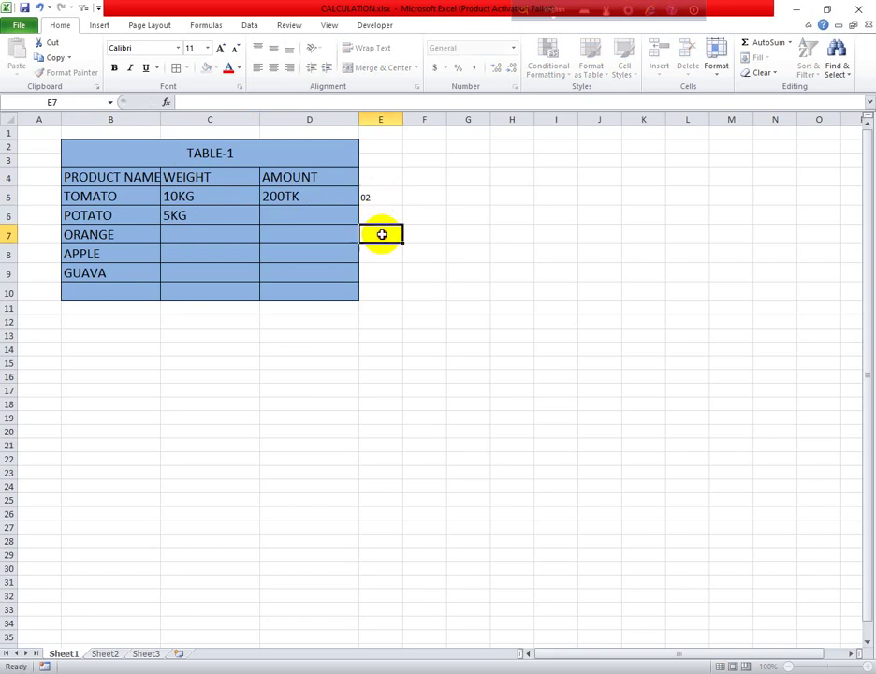
left_click(389, 197)
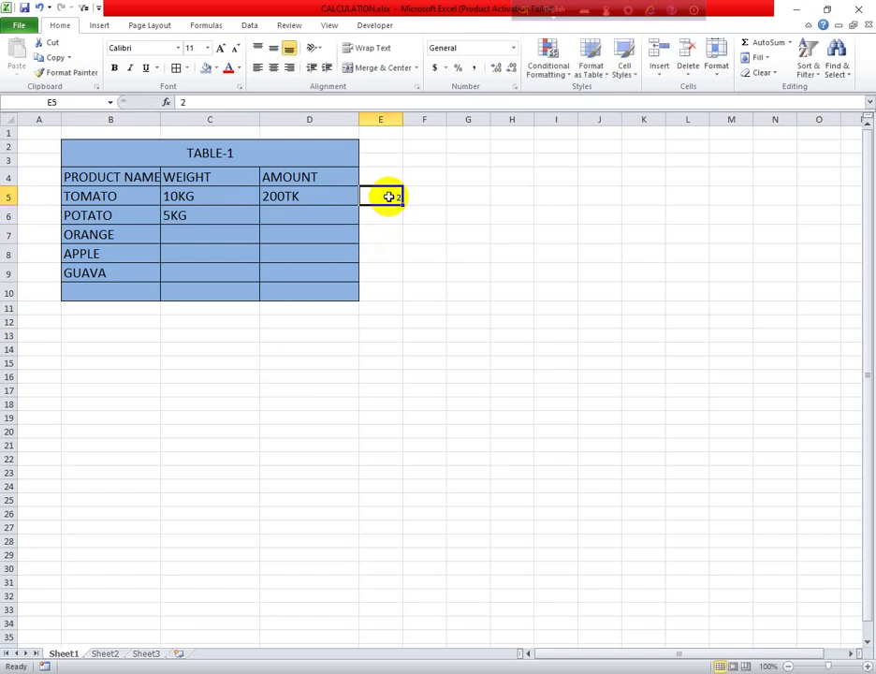
key("BackSpace")
left_click(203, 199)
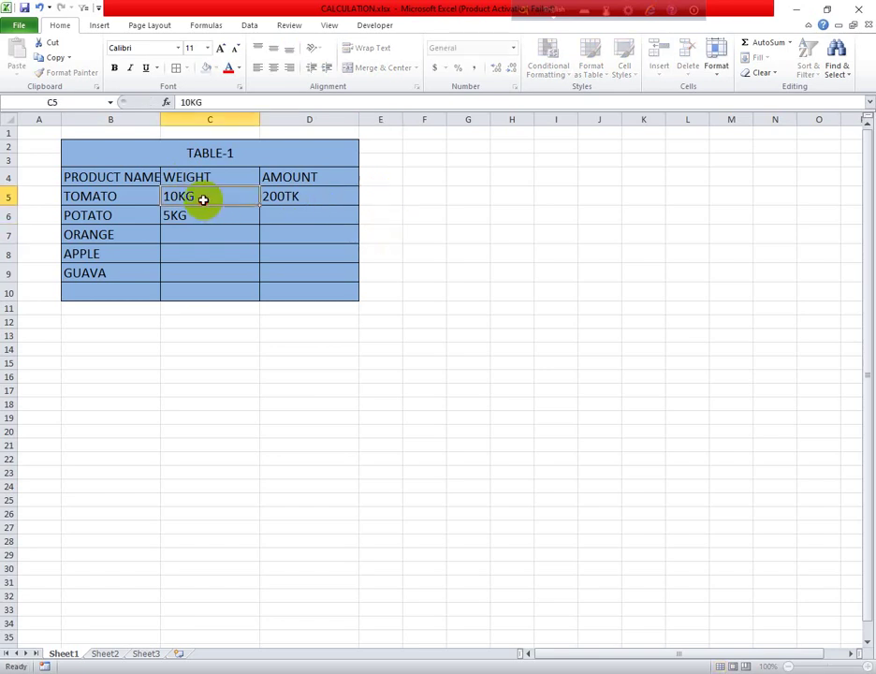
left_click(198, 234)
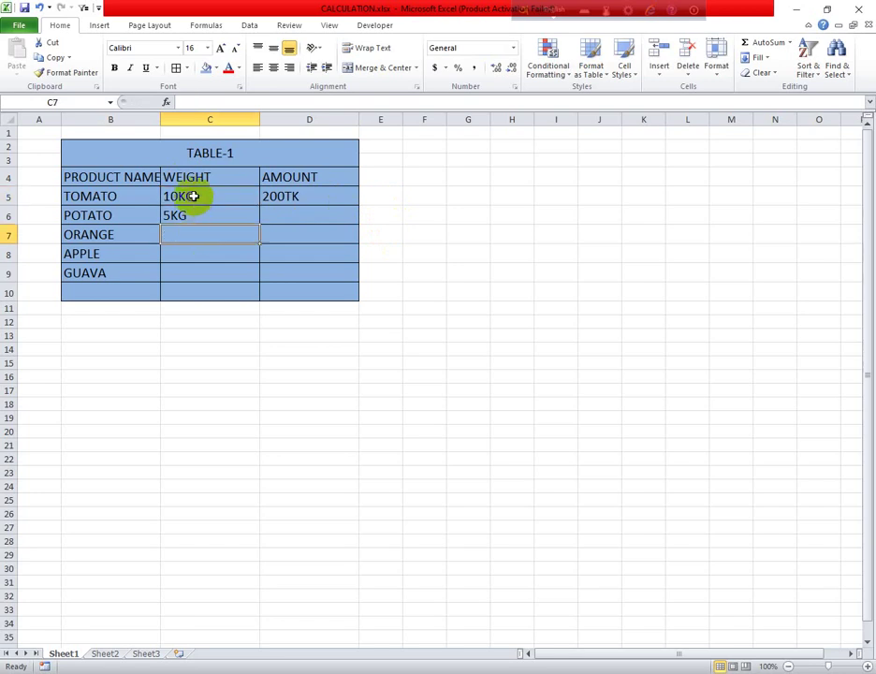
Step: Delete the weights in C5:C8 and select the weight cells C5:C9
left_click_drag(192, 195, 197, 288)
key("Delete")
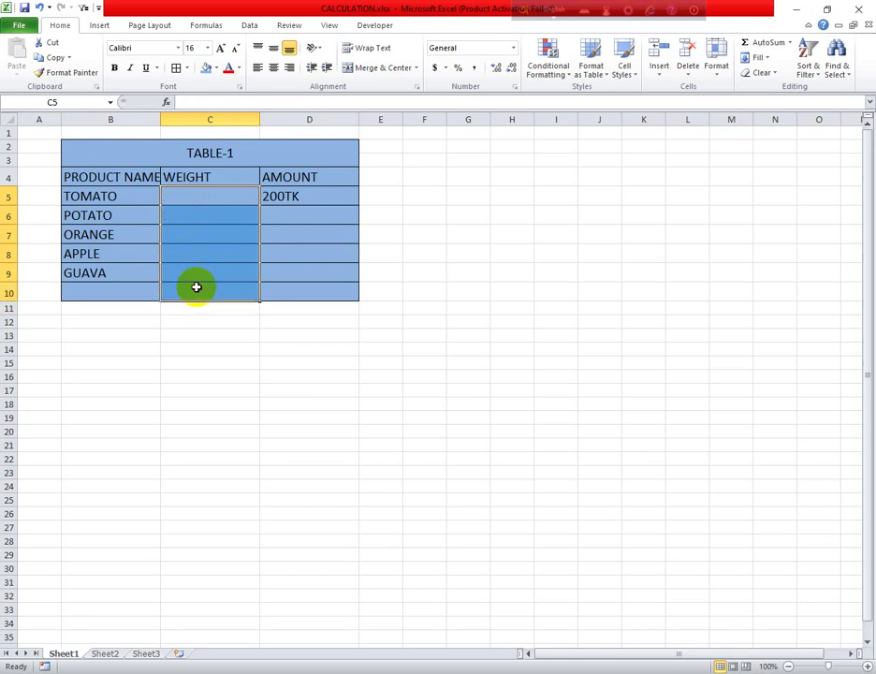
left_click(193, 197)
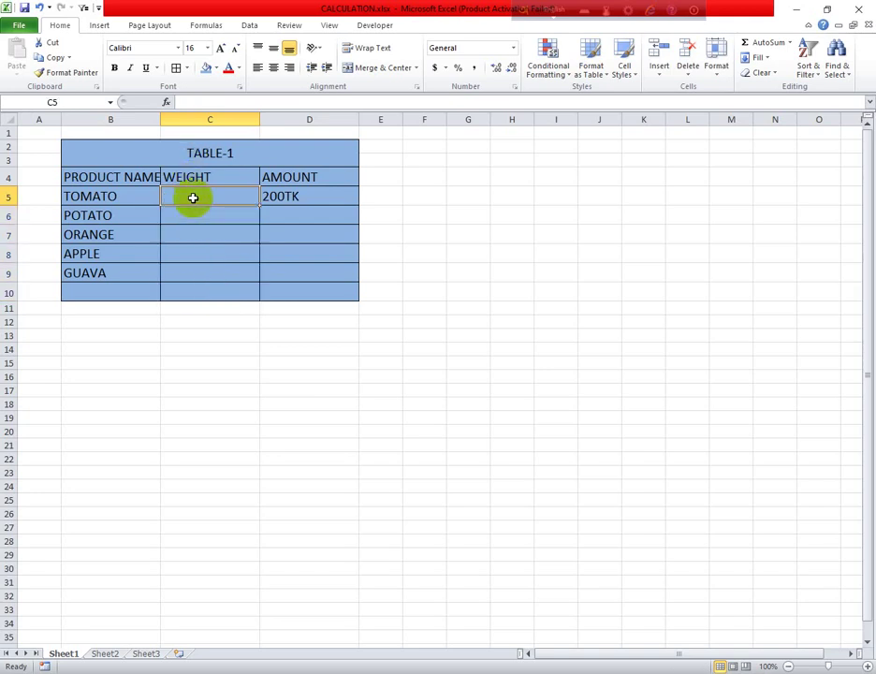
left_click_drag(193, 197, 199, 262)
left_click(201, 266)
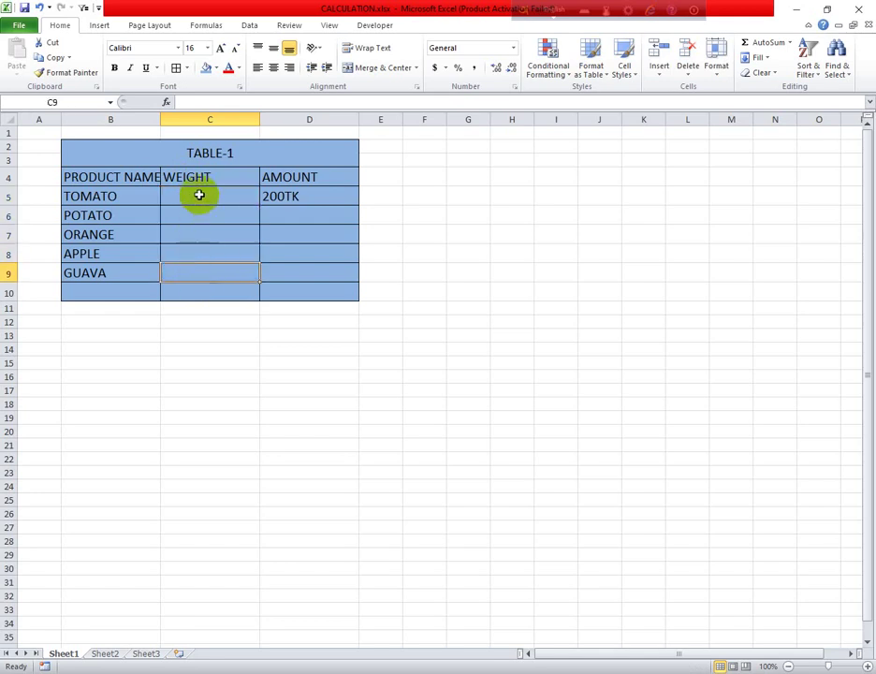
left_click_drag(199, 194, 201, 270)
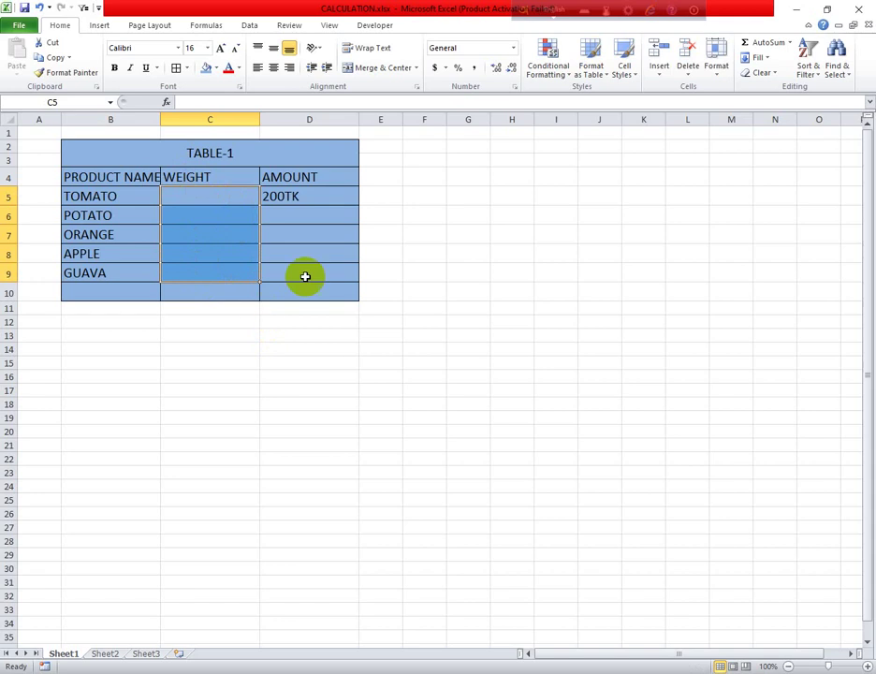
Step: Replace General with the custom format 0"KG" for cells C5:C9
left_click(515, 88)
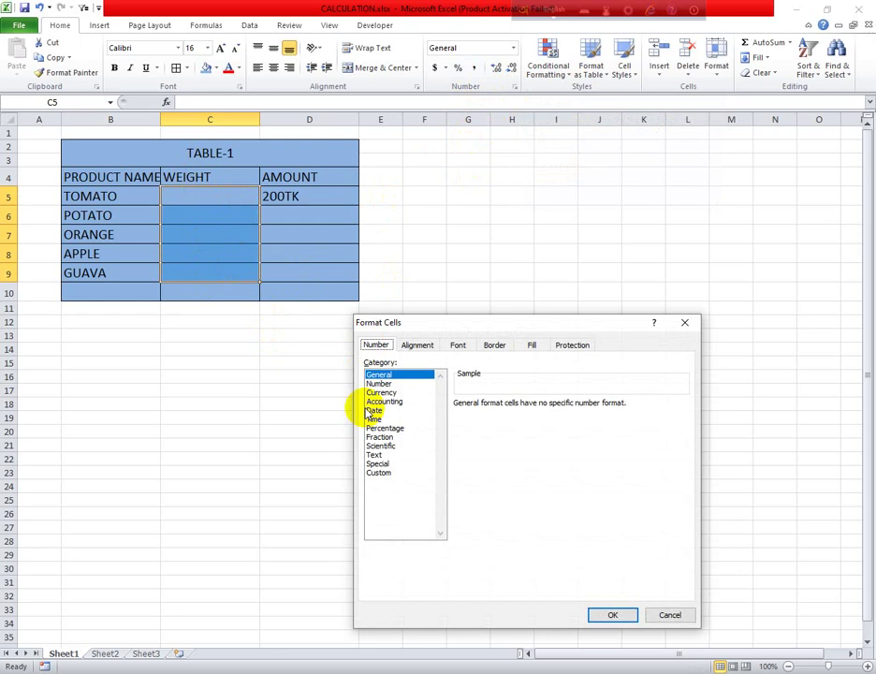
left_click(379, 473)
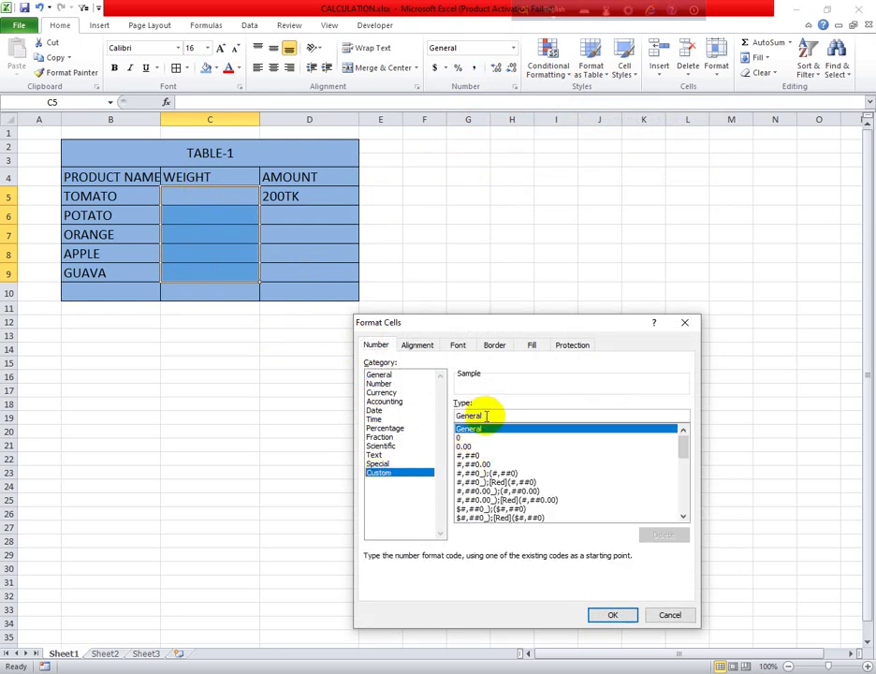
left_click_drag(483, 415, 459, 421)
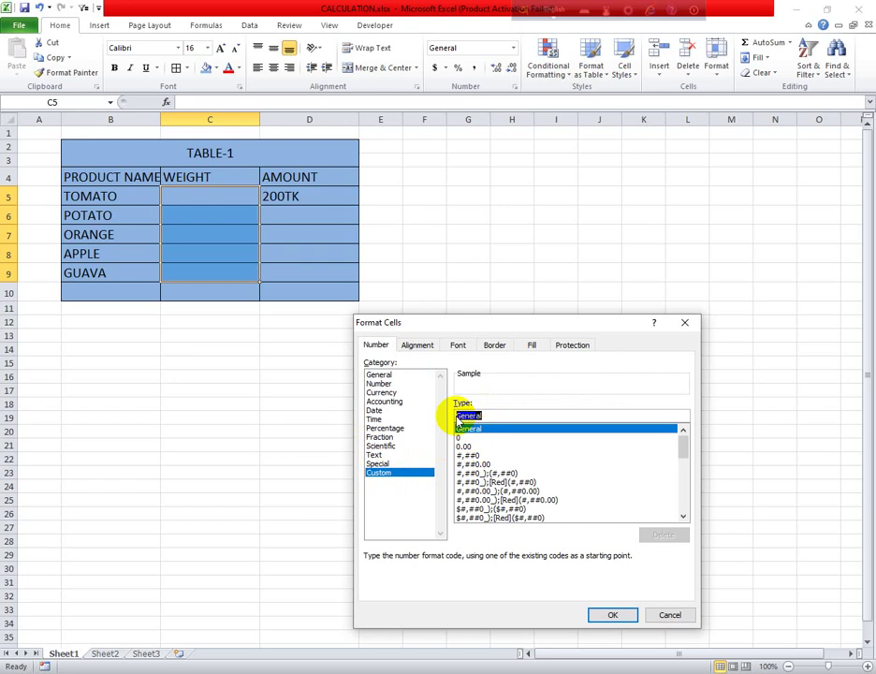
key("BackSpace")
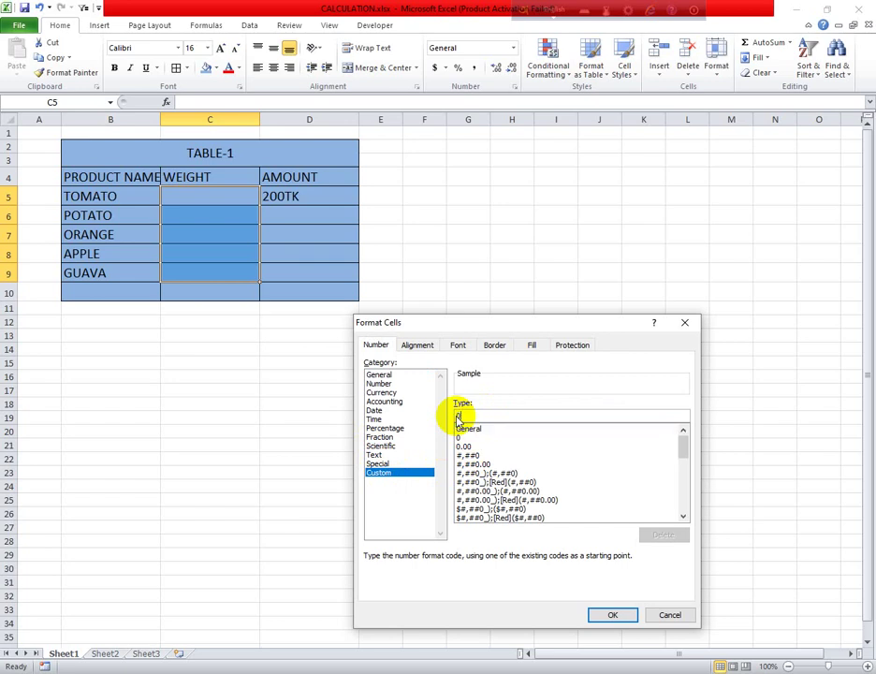
type("0\"")
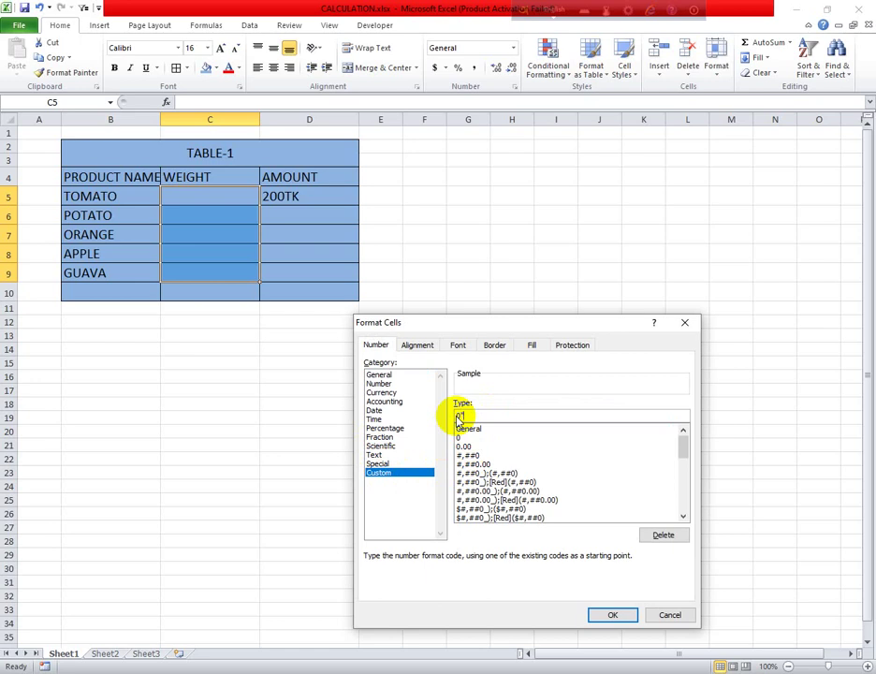
type("K")
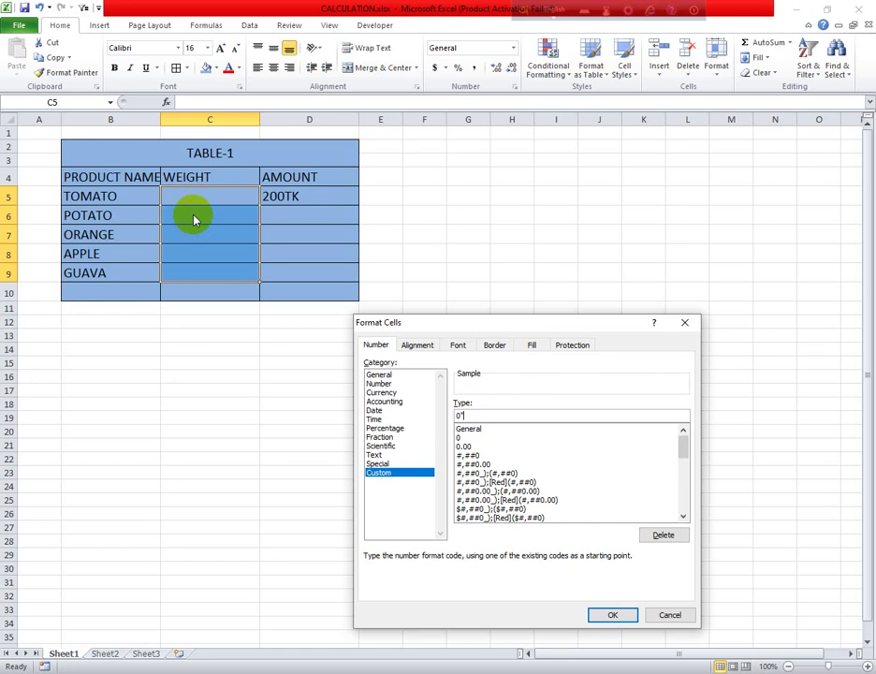
type("KG\"")
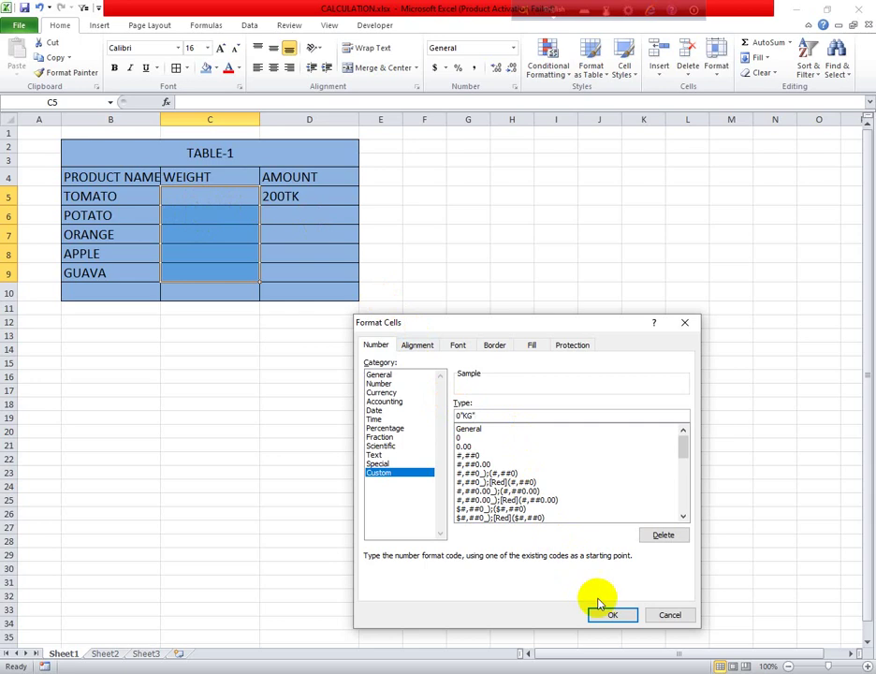
left_click(624, 619)
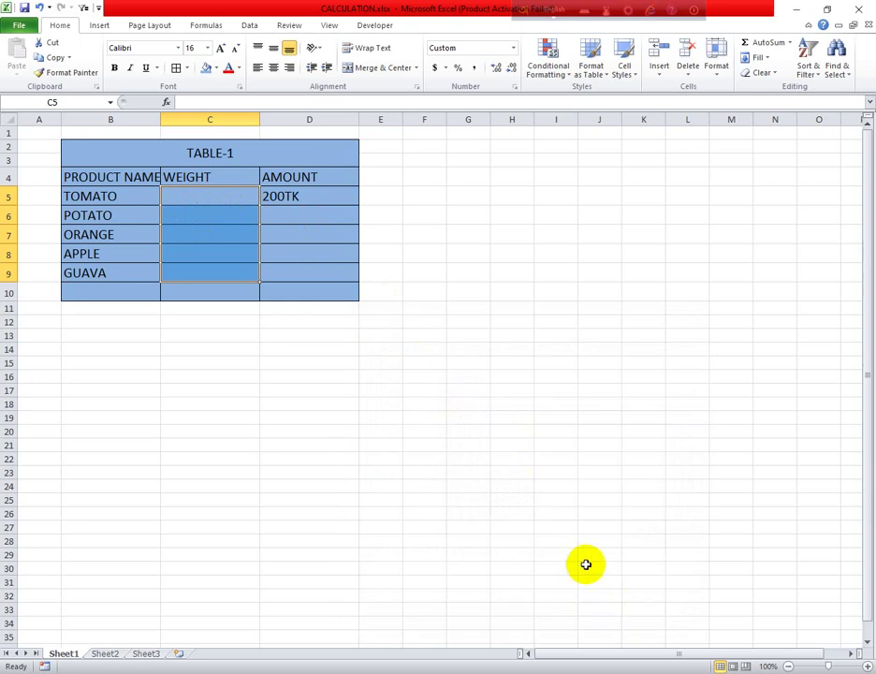
Step: Enter weights 10, 5 and 2 for TOMATO, POTATO and ORANGE
left_click(210, 192)
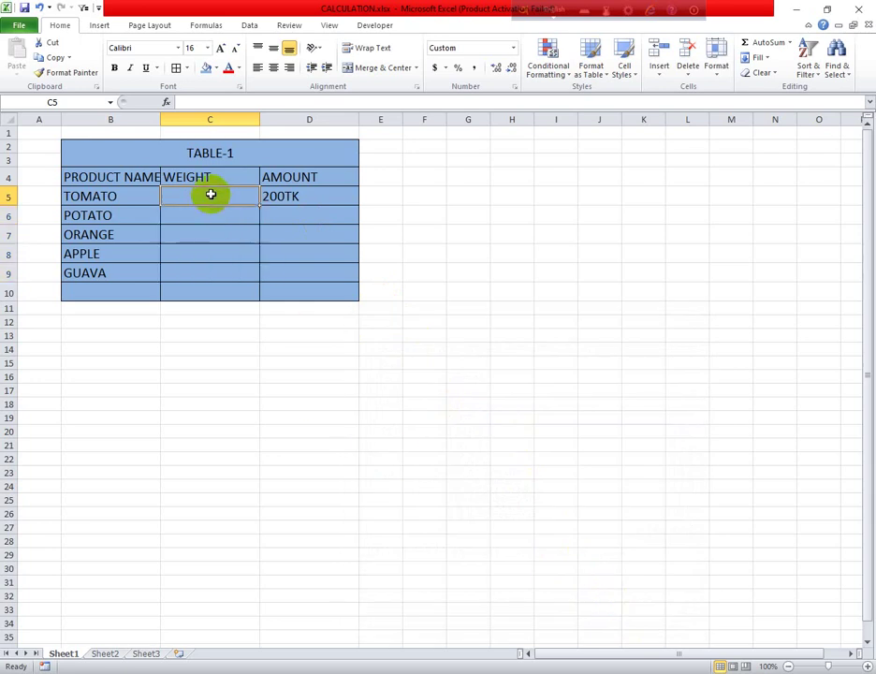
type("10")
left_click(205, 212)
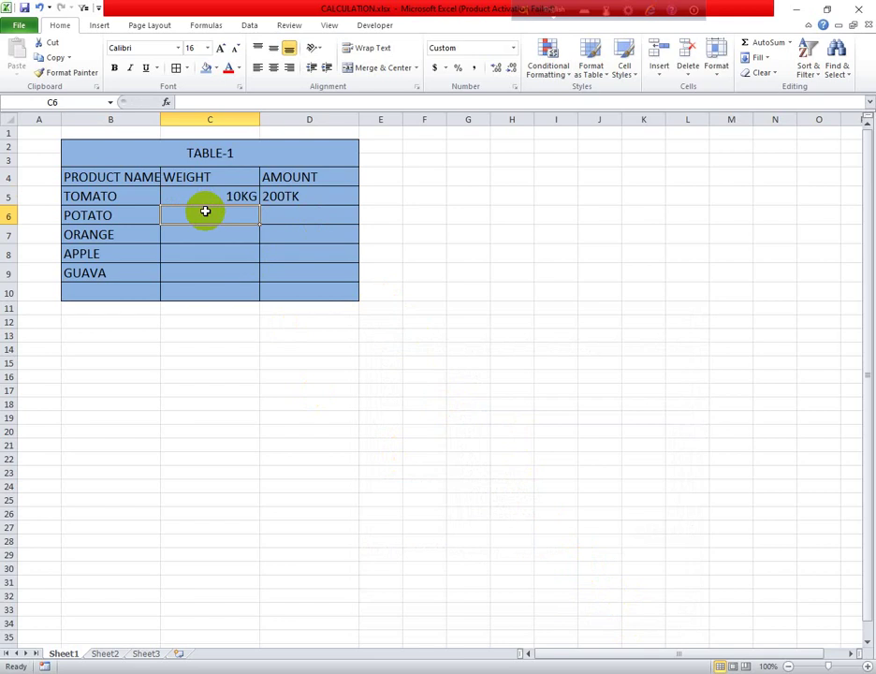
type("5")
left_click(212, 246)
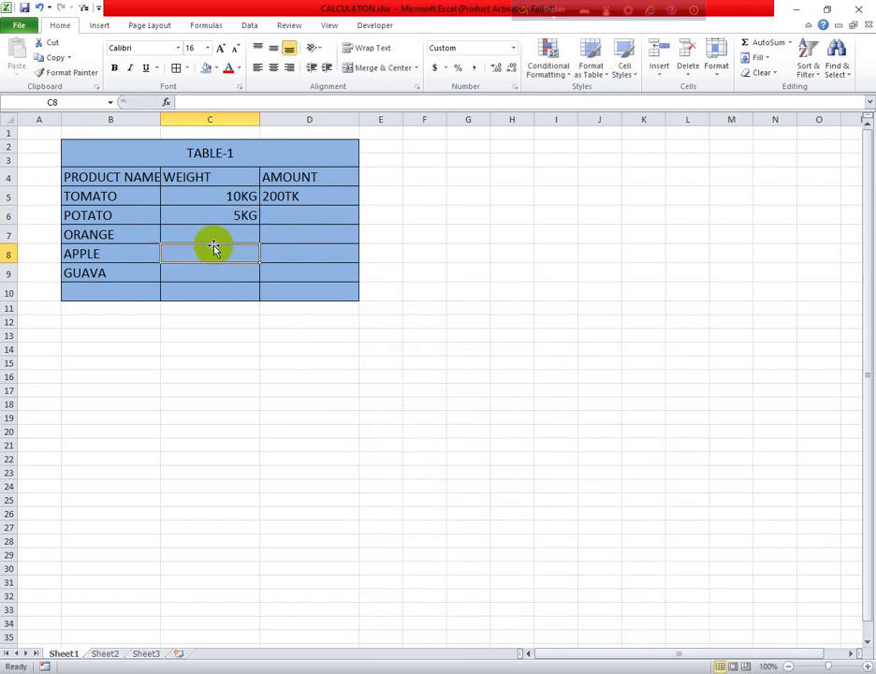
left_click(231, 234)
type("2")
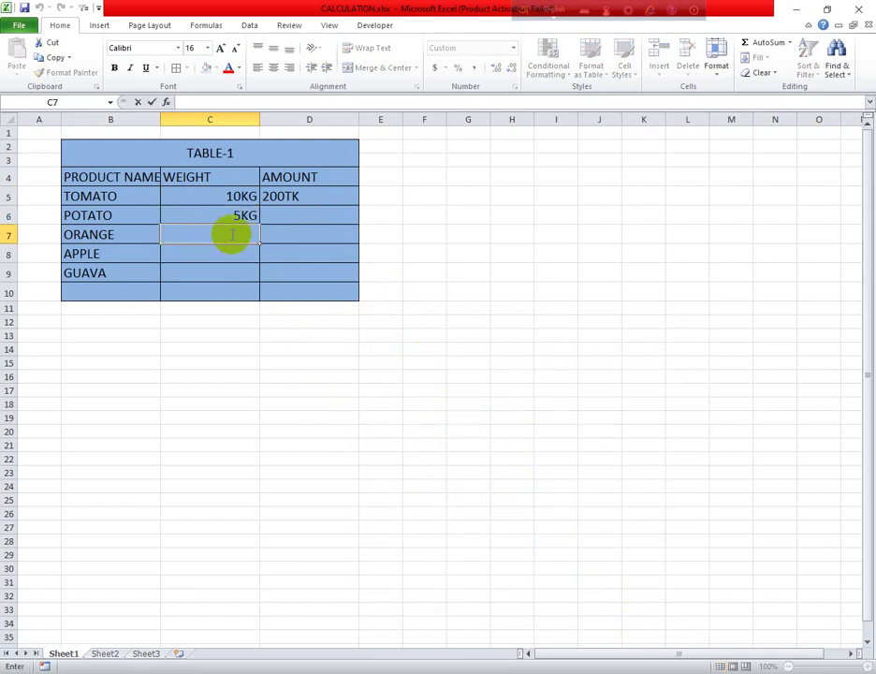
left_click(230, 254)
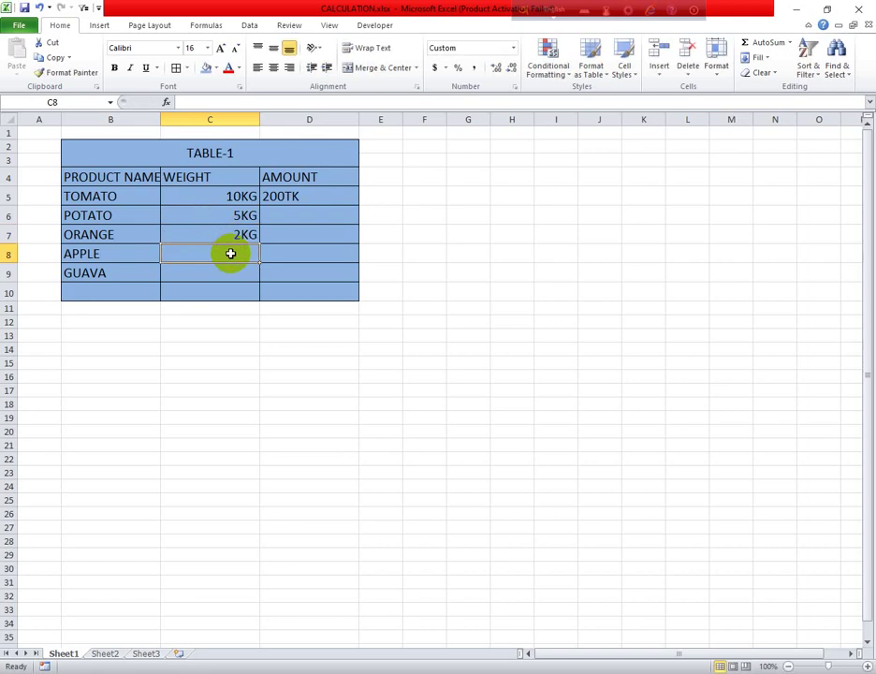
Step: Enter APPLE's weight as 3 and GUAVA's as 8, correcting it from 3
type("3")
left_click(233, 270)
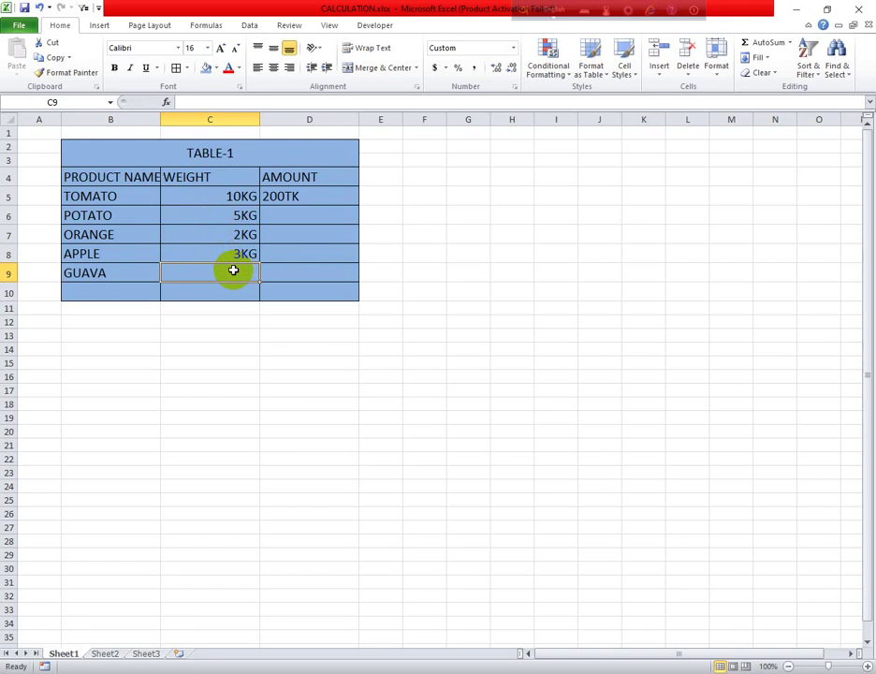
type("3")
left_click(233, 291)
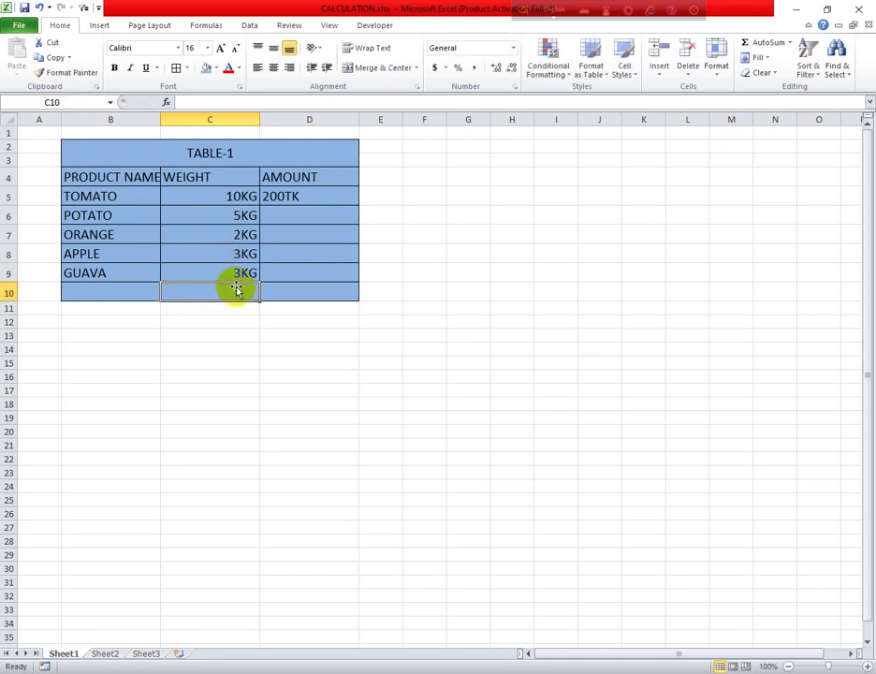
left_click(234, 271)
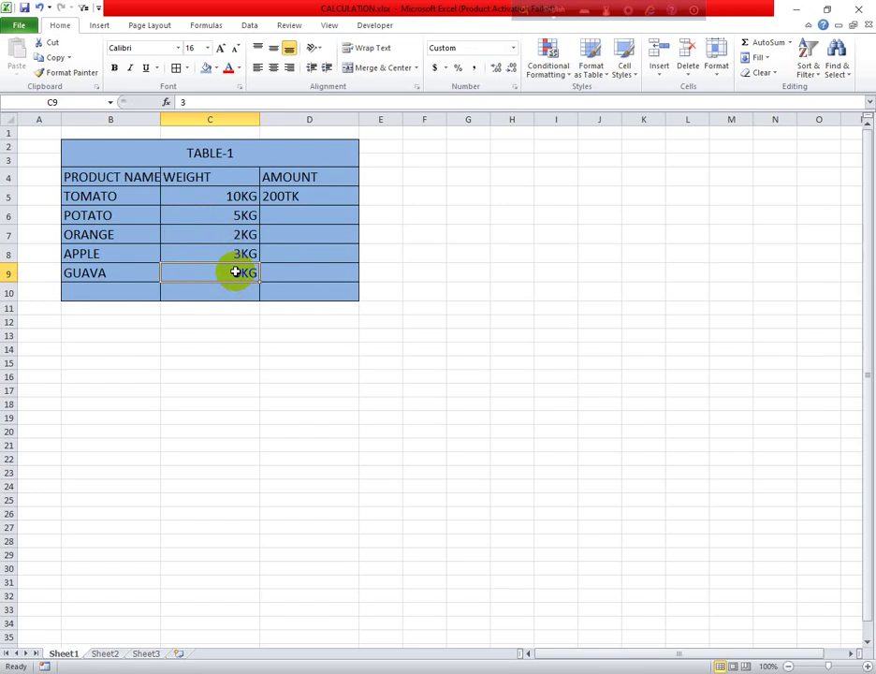
type("8")
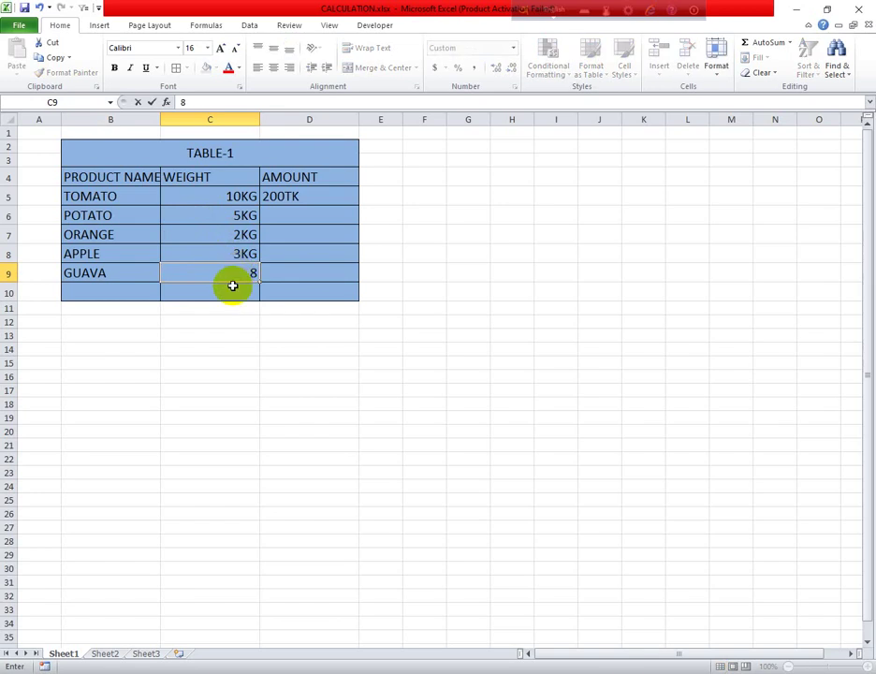
left_click(231, 286)
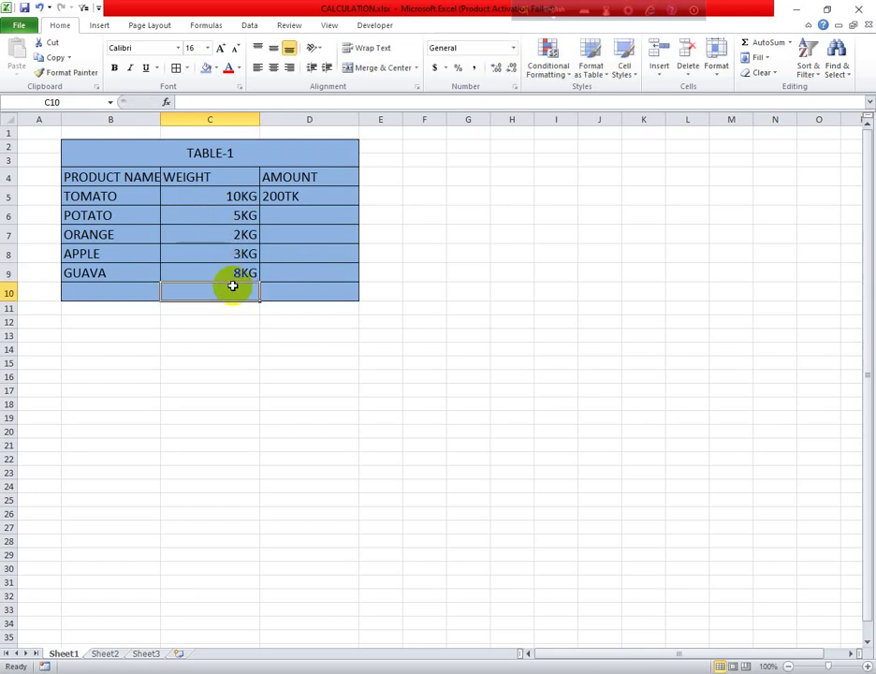
Step: Label cell B10 as TOTAL
left_click(124, 295)
type("TOTAL")
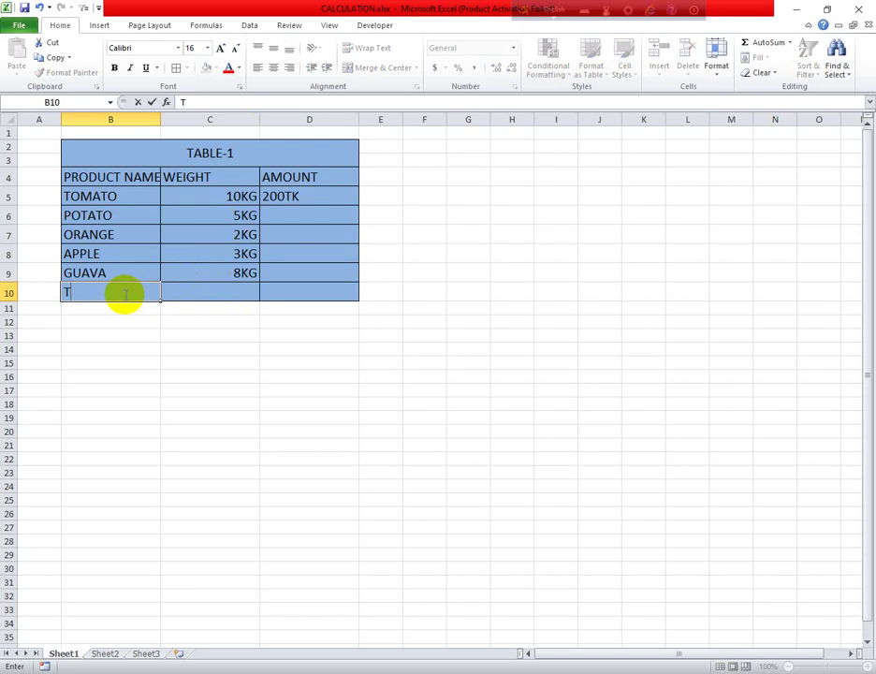
left_click(309, 213)
left_click(291, 195)
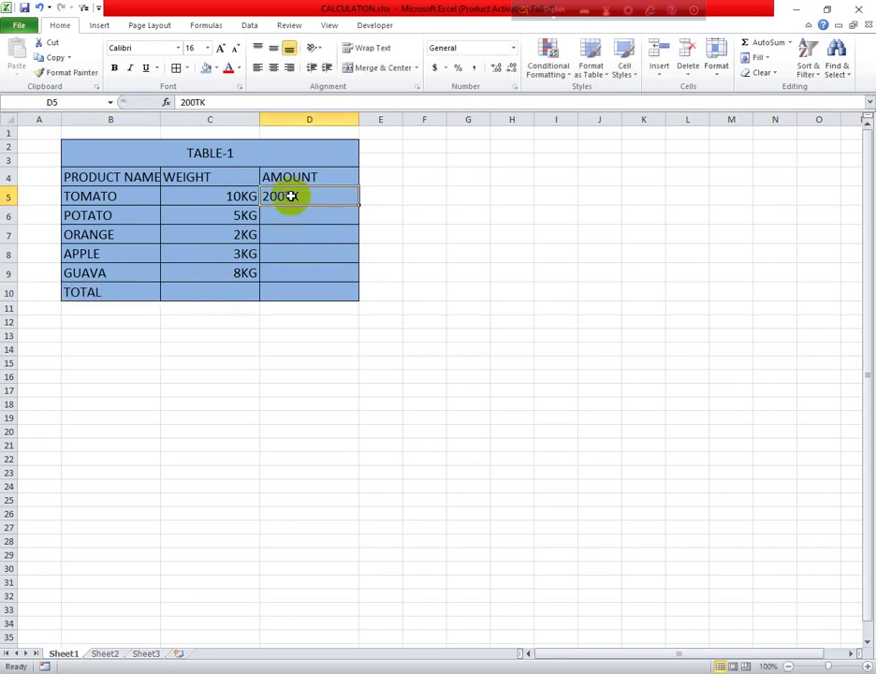
Step: Clear D5 and give the amount cells D5:D10 the custom number format 0"TK"
key("BackSpace")
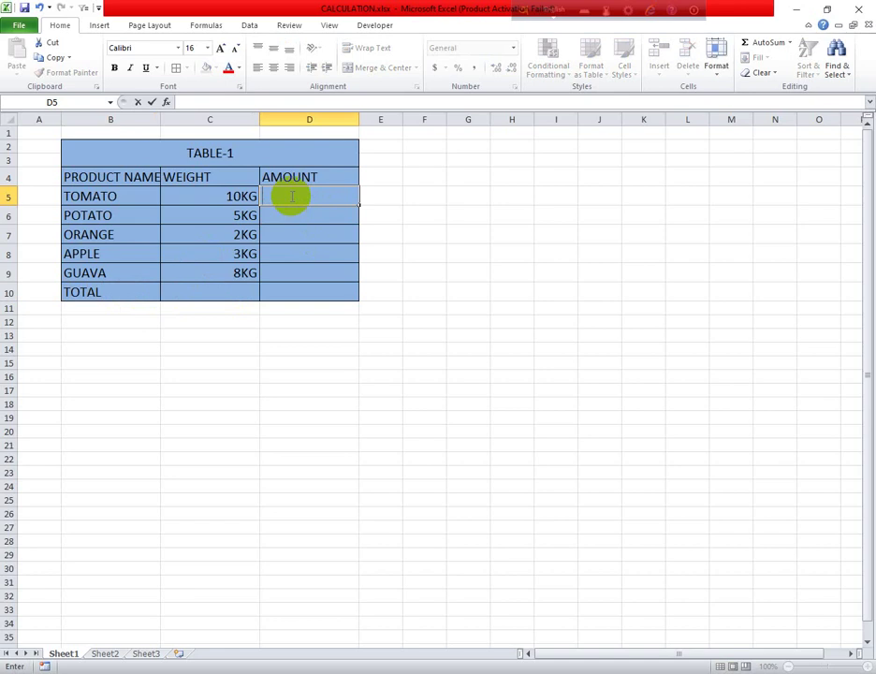
left_click(302, 236)
left_click_drag(306, 280, 308, 295)
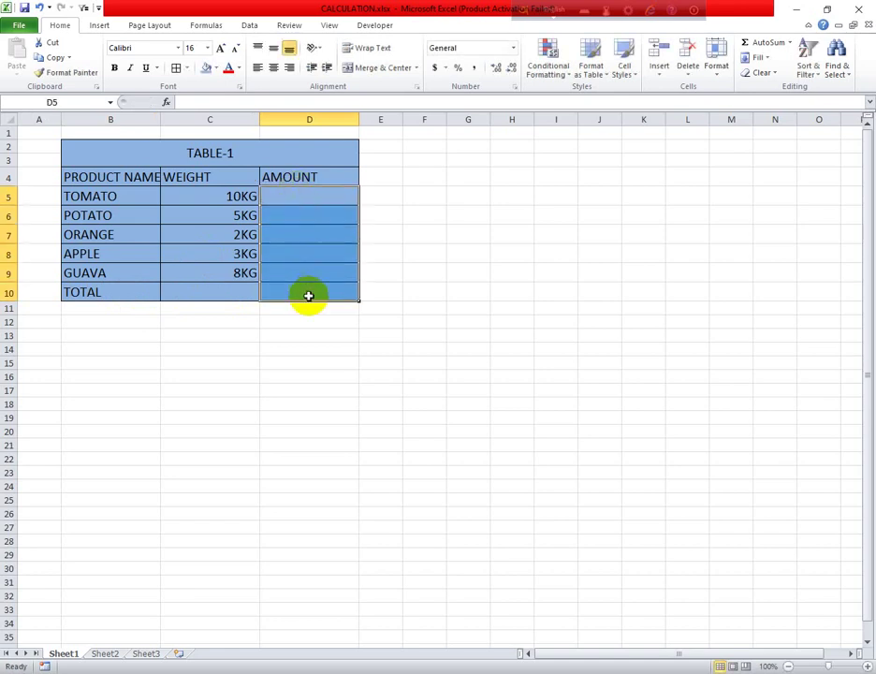
left_click(515, 87)
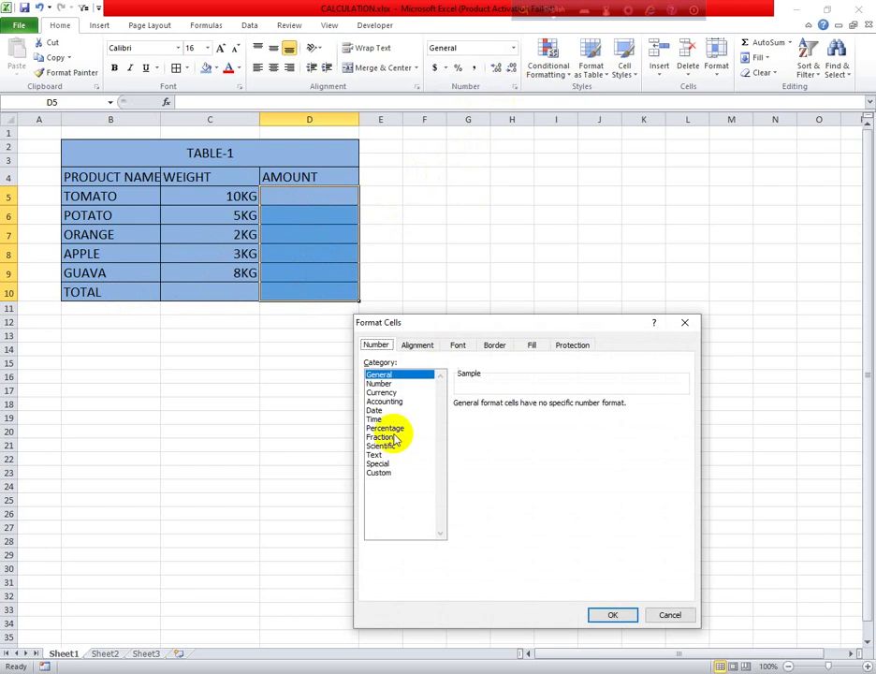
left_click(387, 471)
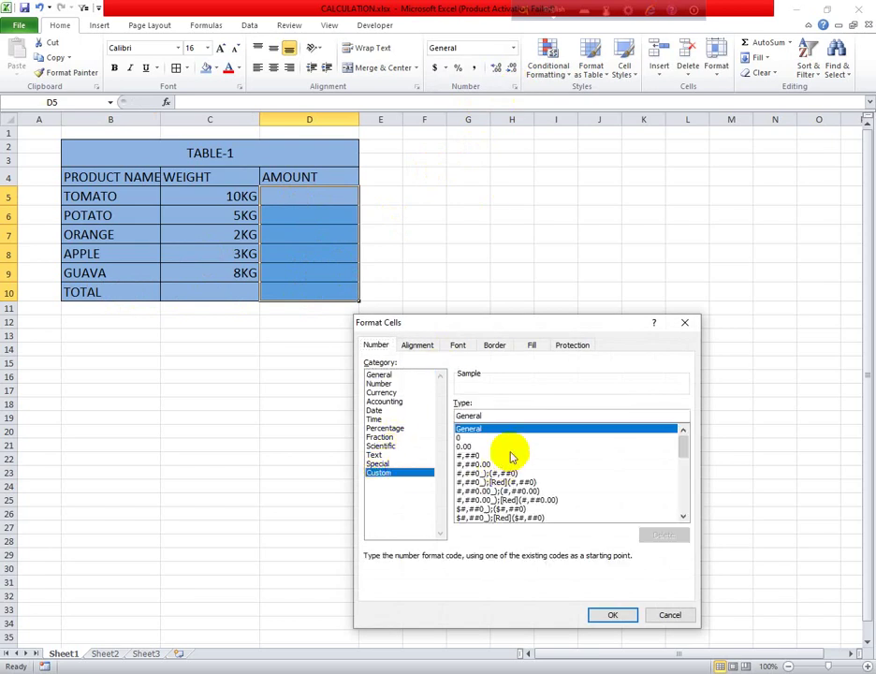
left_click_drag(489, 415, 452, 415)
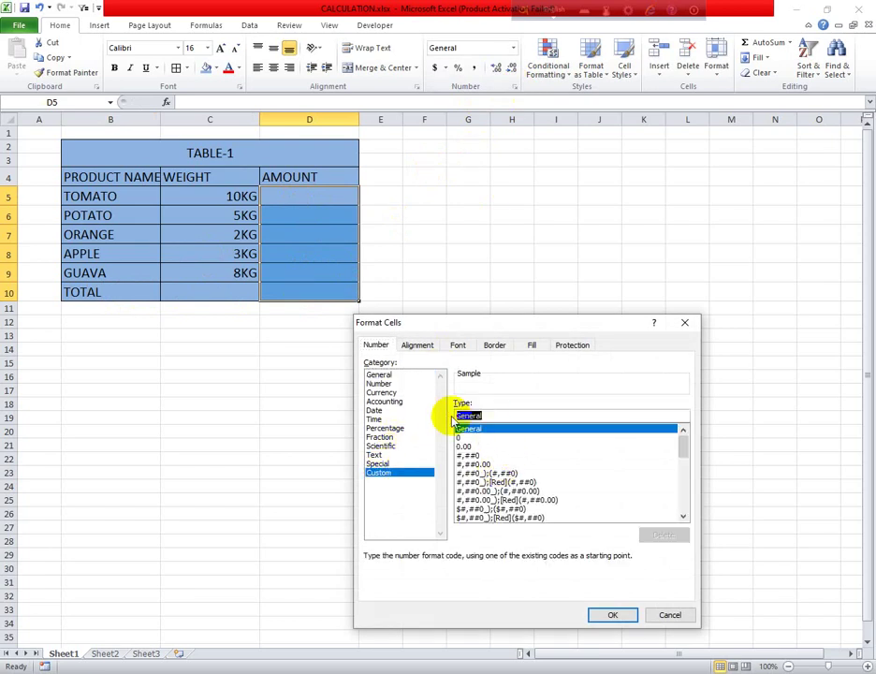
key("BackSpace")
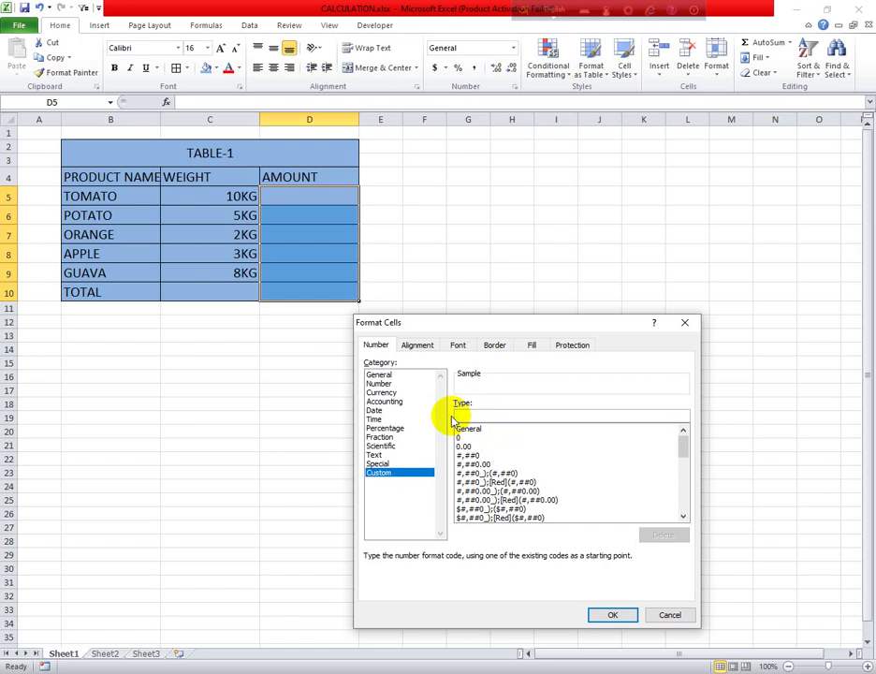
type("0\"")
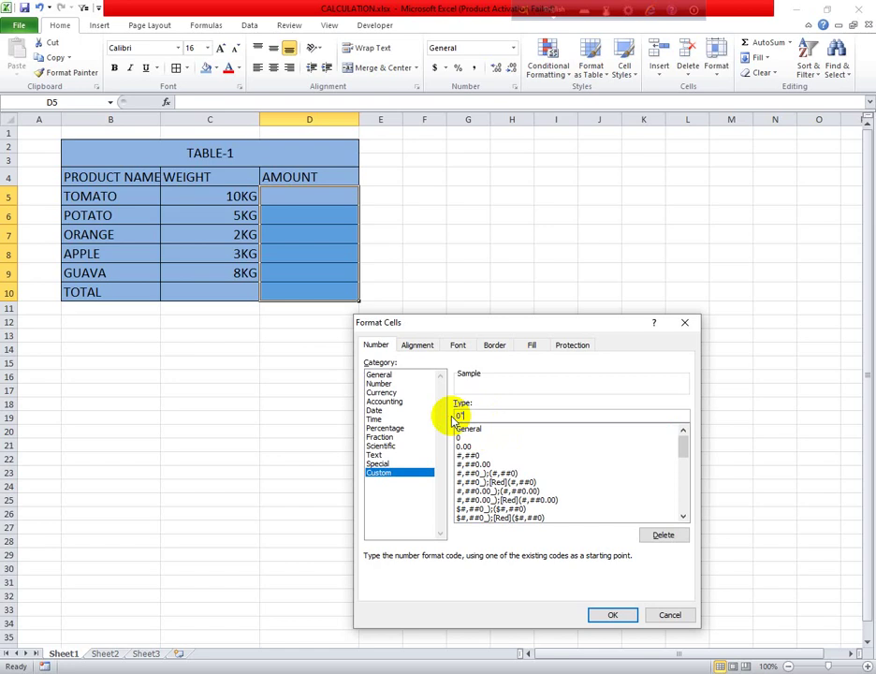
type("TK\"")
left_click(610, 613)
left_click(310, 198)
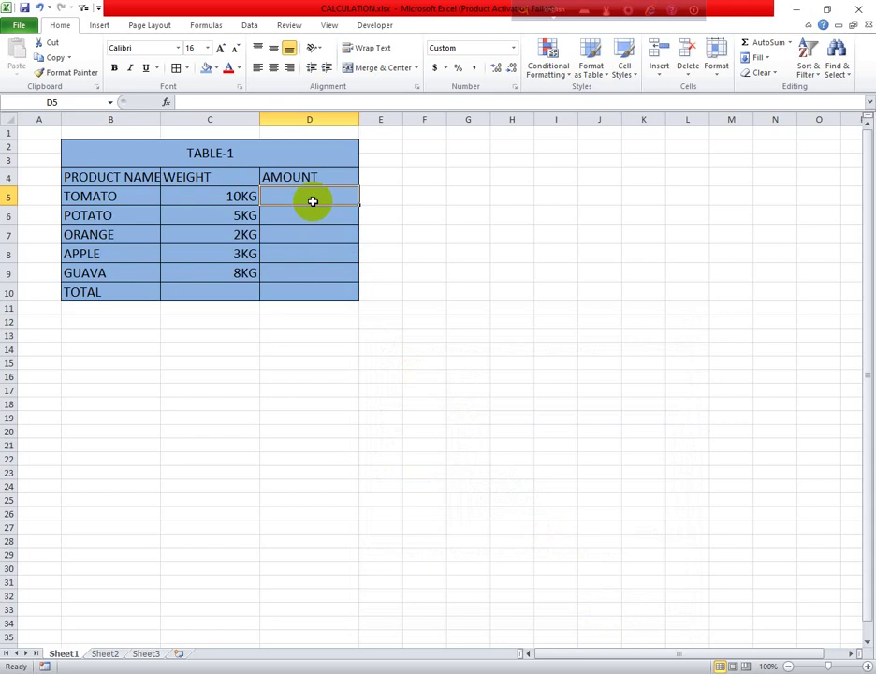
Step: Enter amounts 200, 100, 260, 390 and 200 for TOMATO, POTATO, ORANGE, APPLE and GUAVA
type("200")
left_click(291, 219)
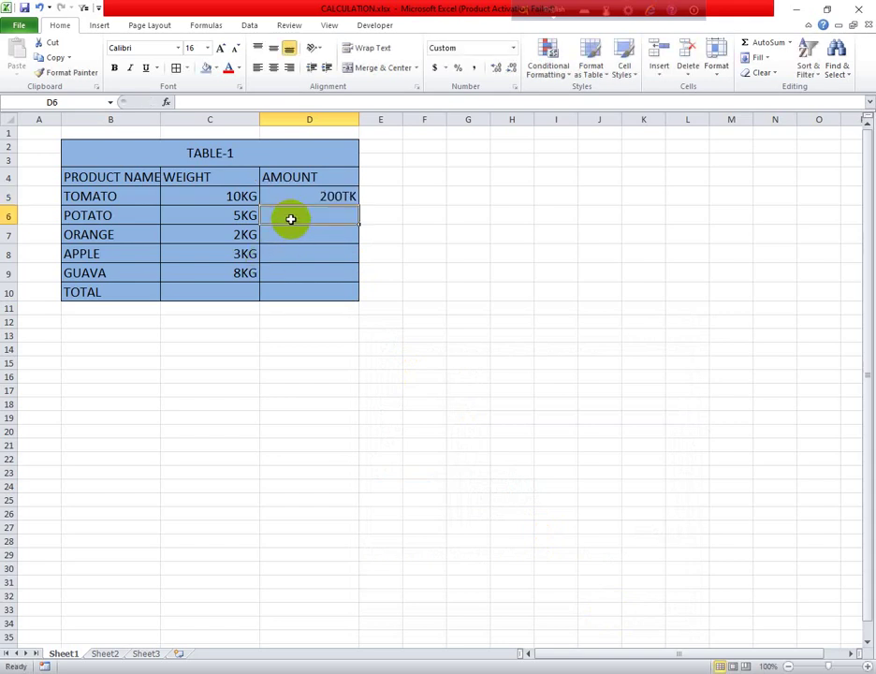
type("100")
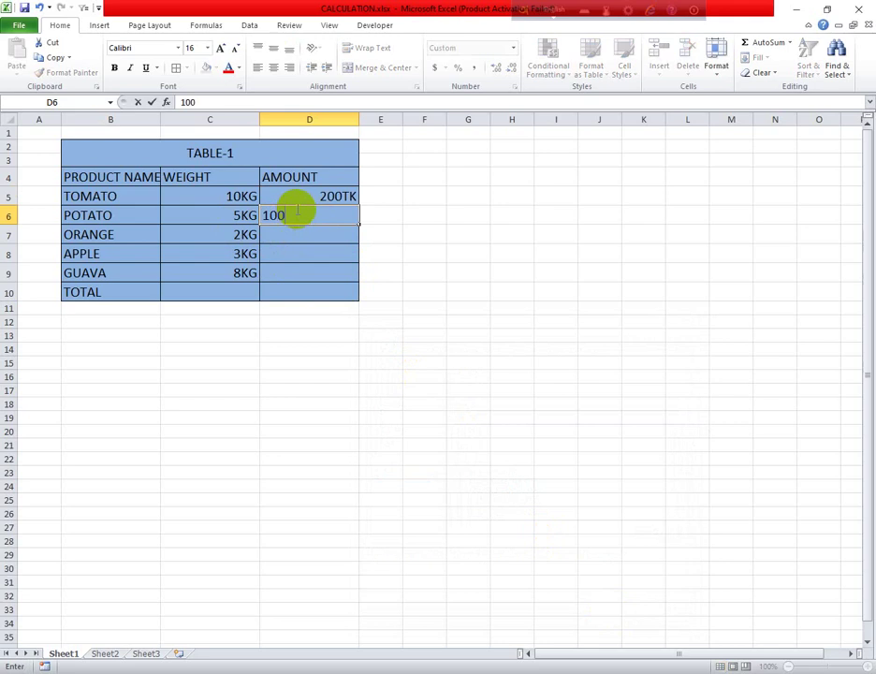
left_click(302, 240)
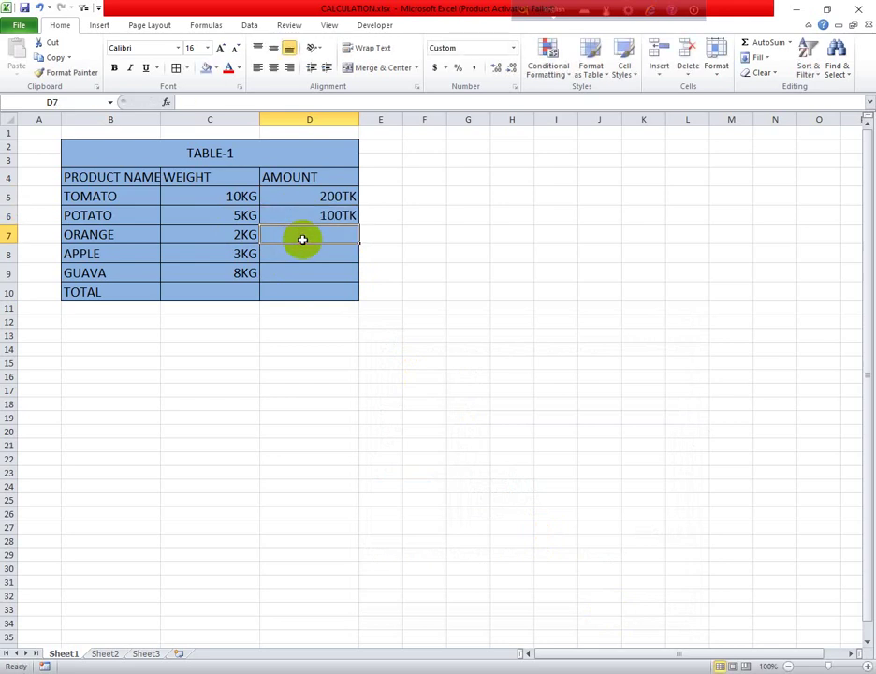
type("260")
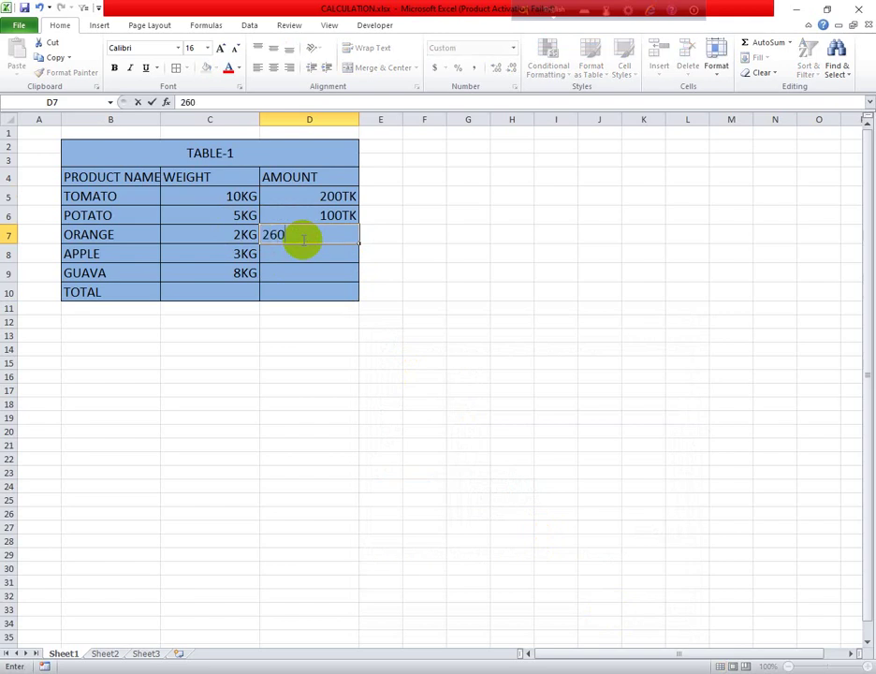
left_click(309, 254)
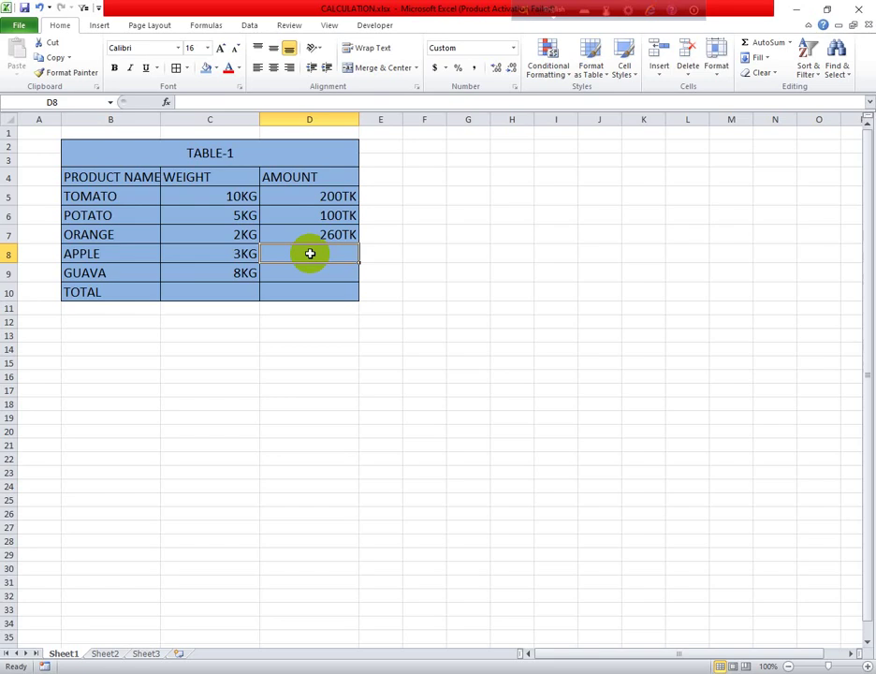
type("390")
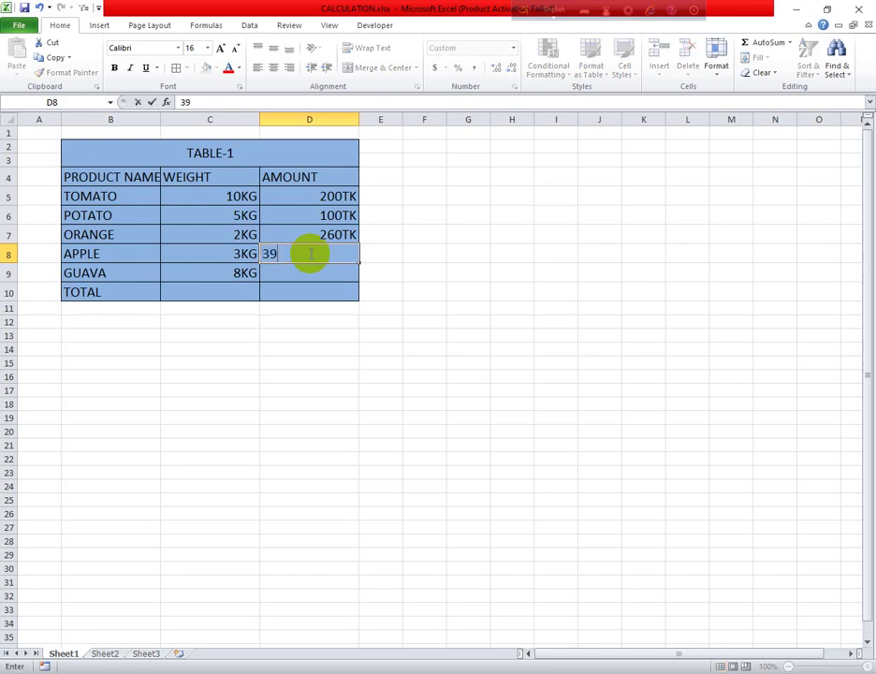
left_click(311, 274)
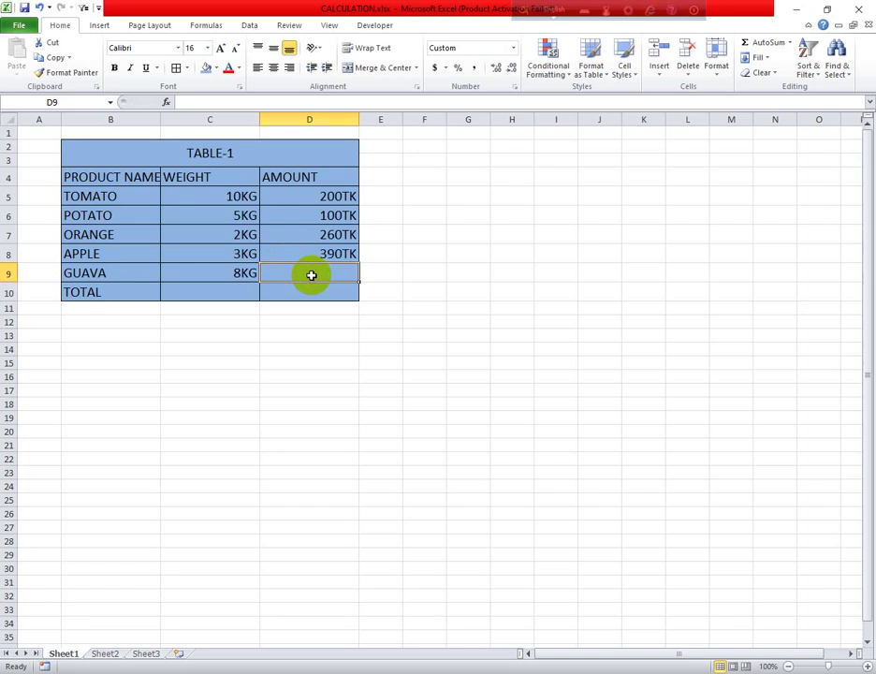
type("200")
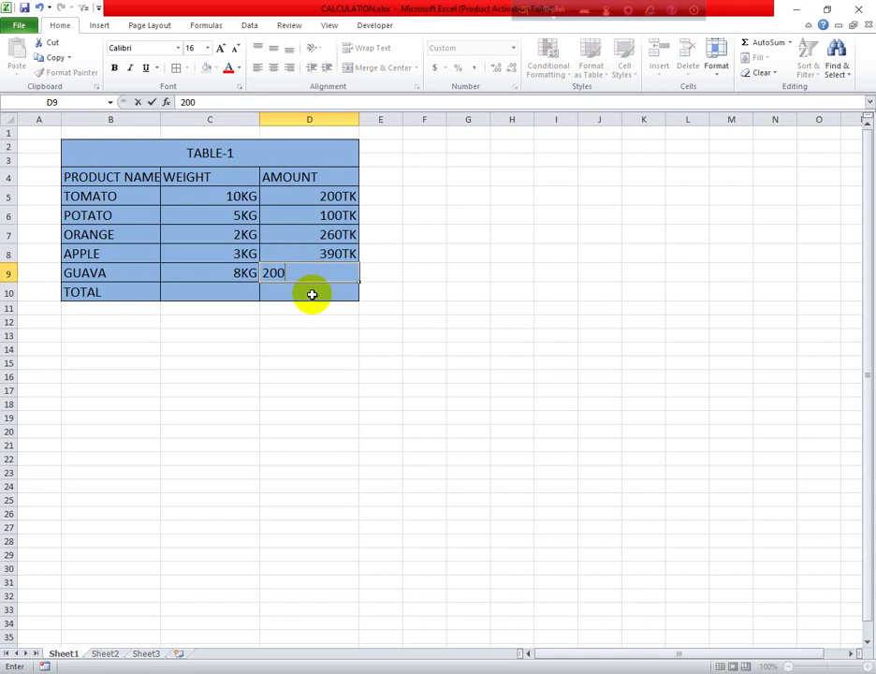
left_click(311, 295)
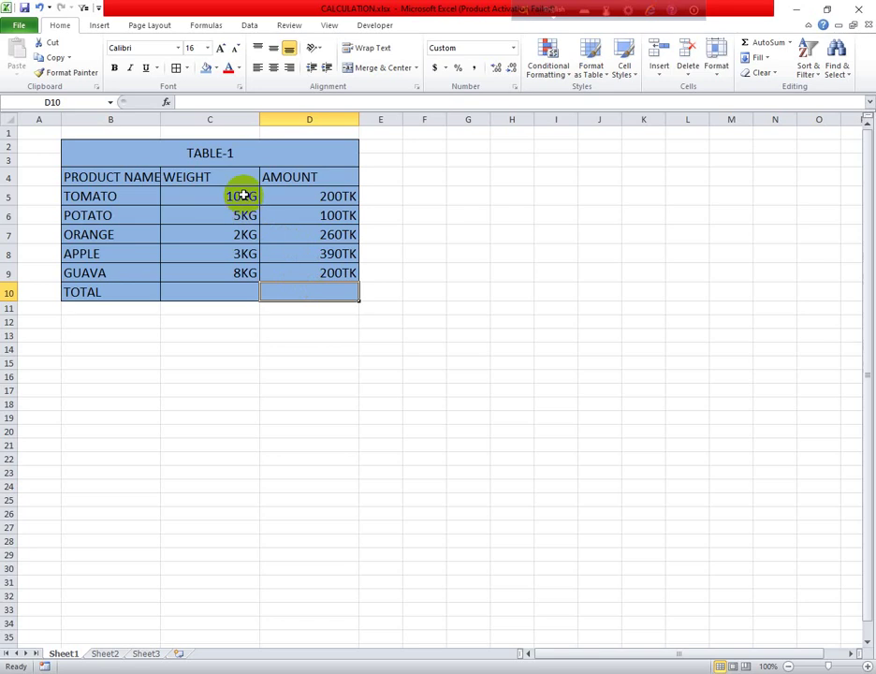
left_click(235, 291)
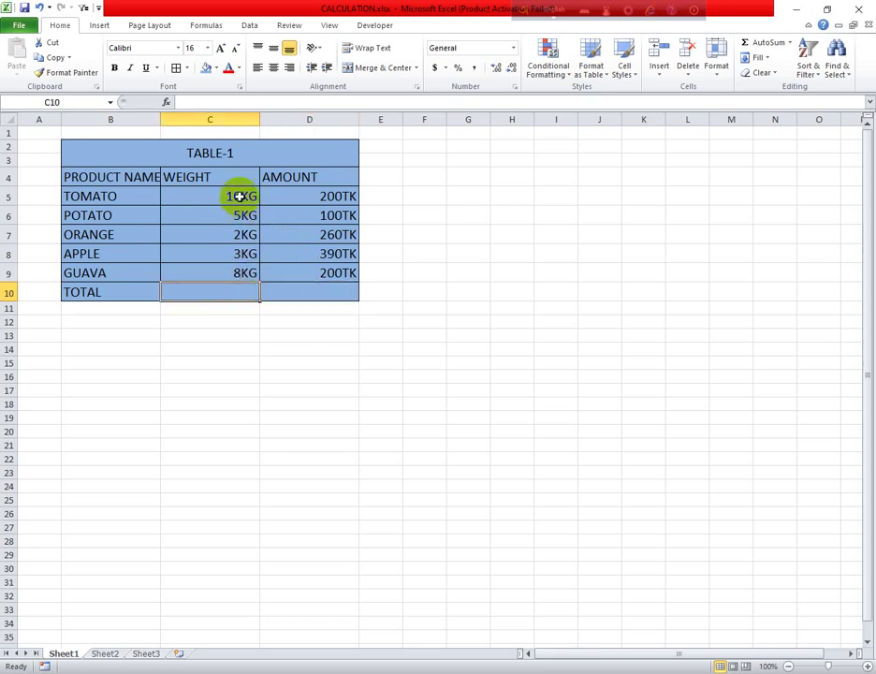
left_click_drag(239, 196, 241, 275)
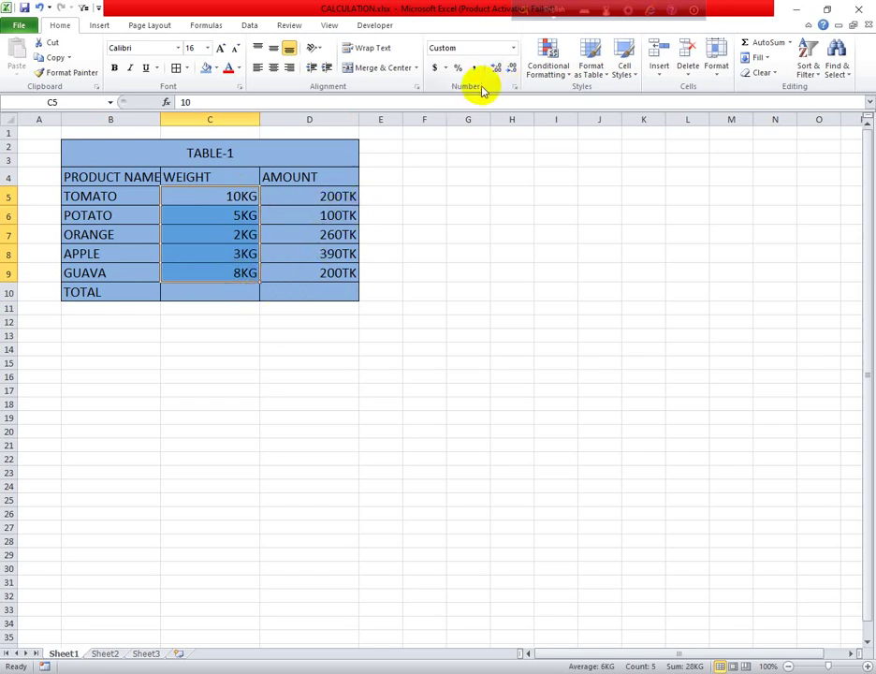
left_click(513, 90)
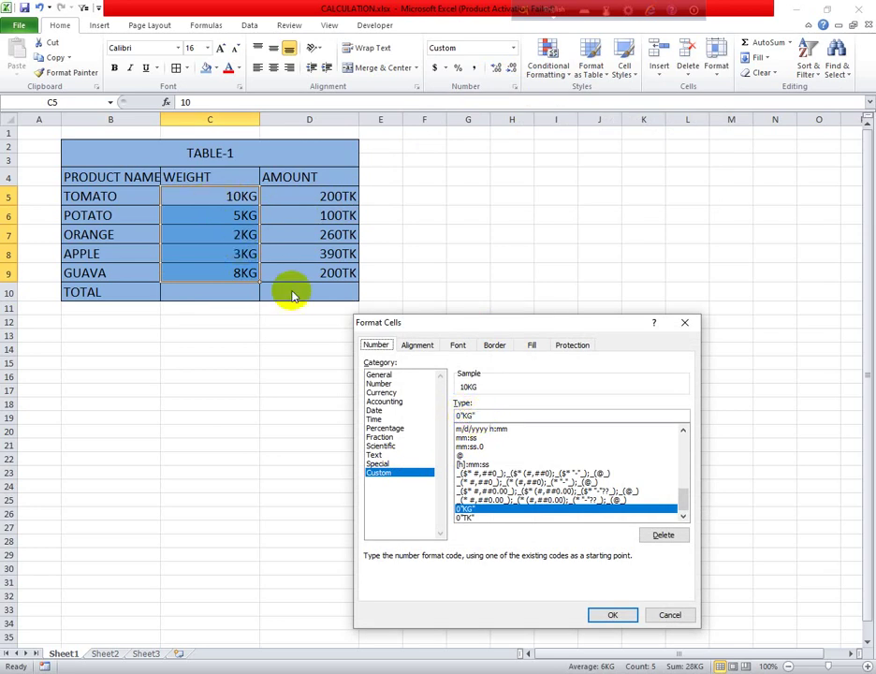
left_click(684, 324)
left_click(335, 295)
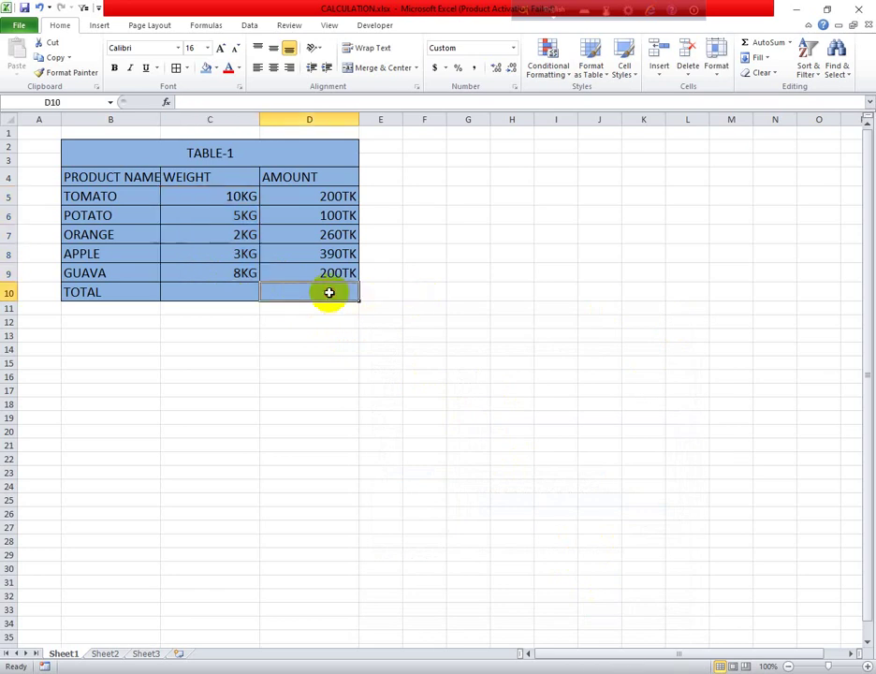
left_click(228, 289)
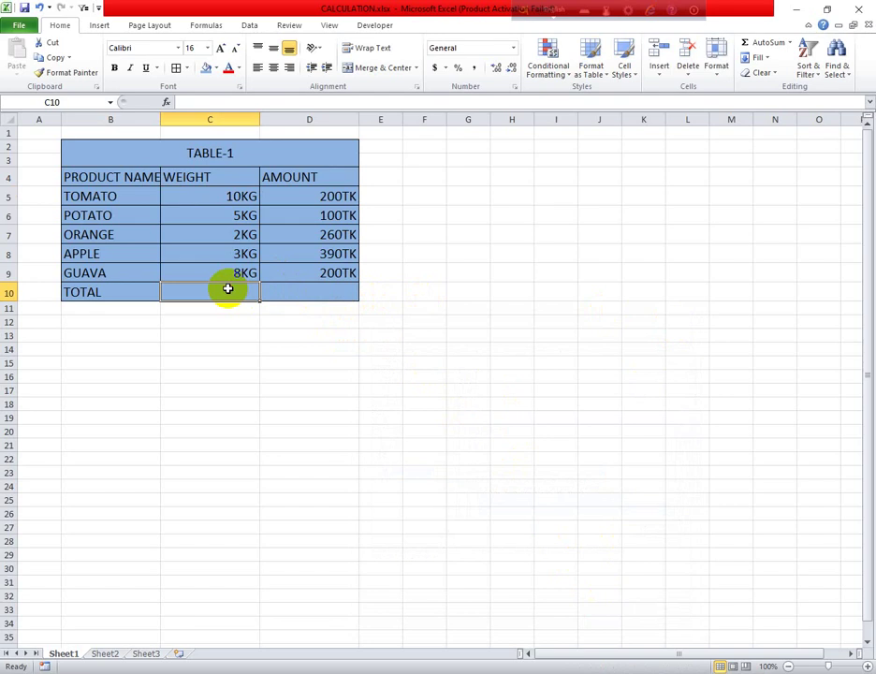
Step: Enter =SUM(C5:C9) in C10 so the weight total shows 28KG
type("=SUM")
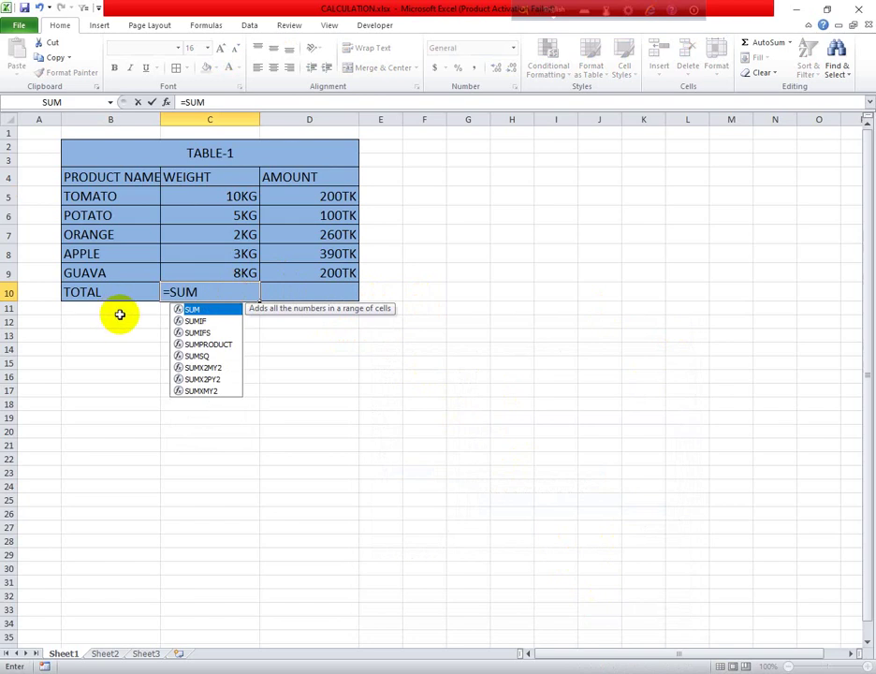
double_click(193, 309)
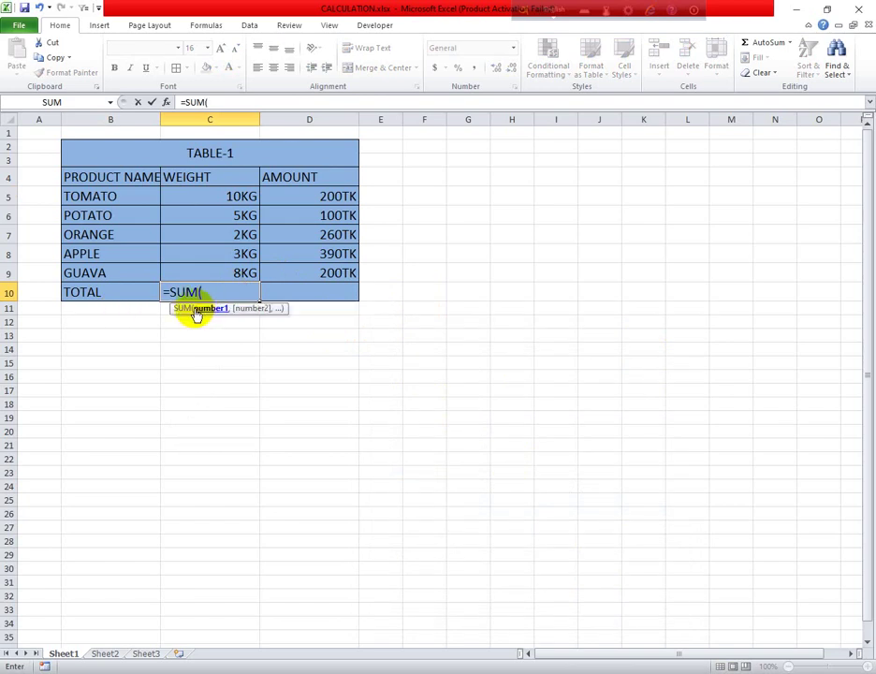
left_click_drag(253, 198, 251, 274)
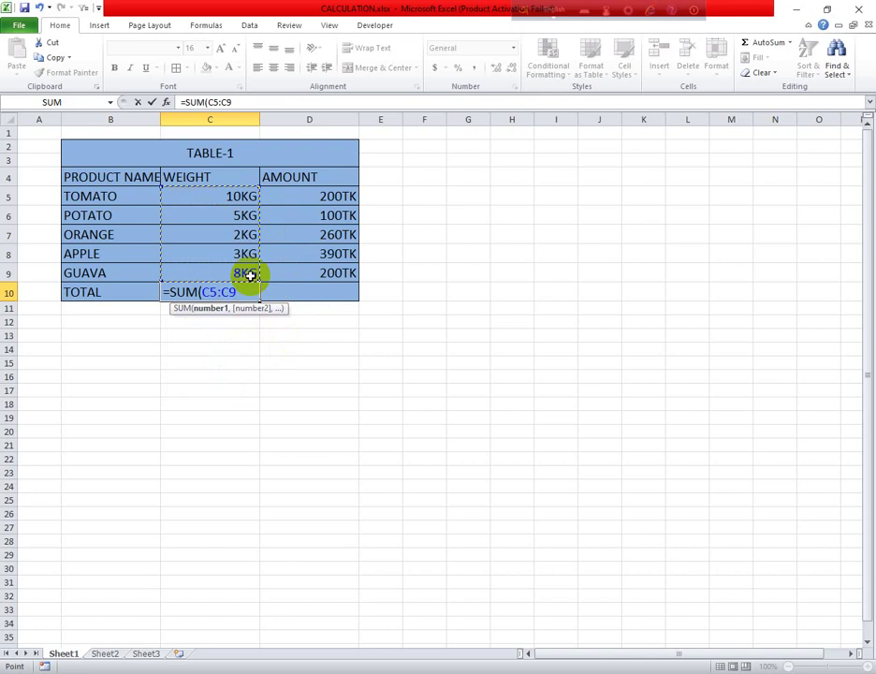
type(")")
key("Return")
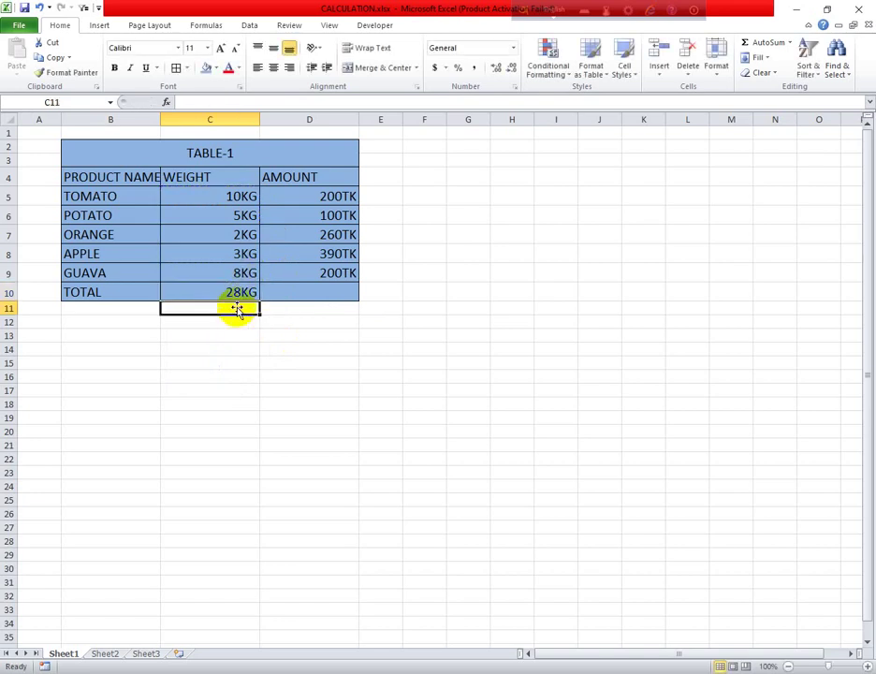
left_click(236, 292)
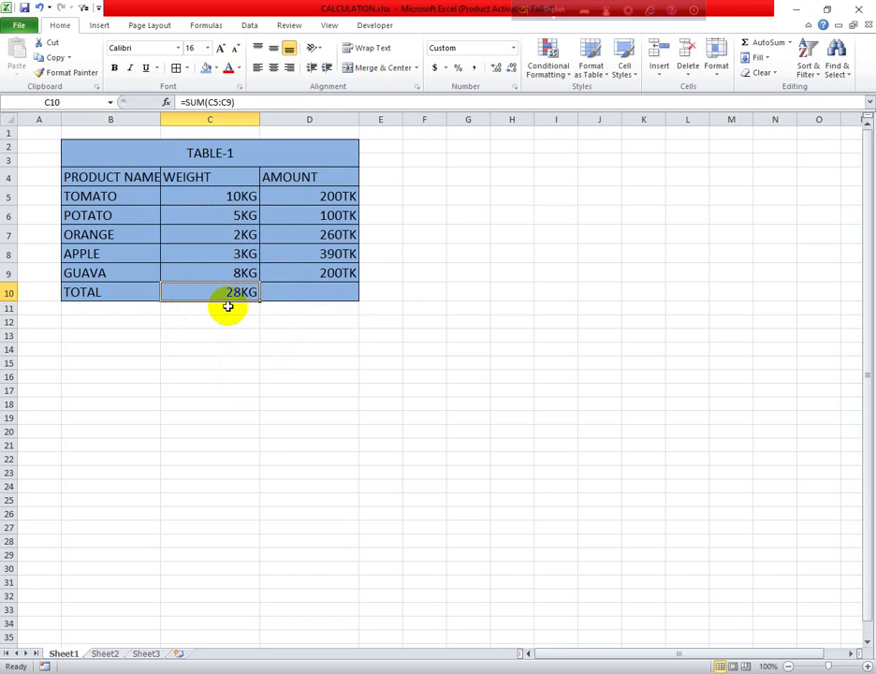
Step: Delete the =SUM(C5:C9) weight total from C10
left_click(287, 293)
left_click(240, 292)
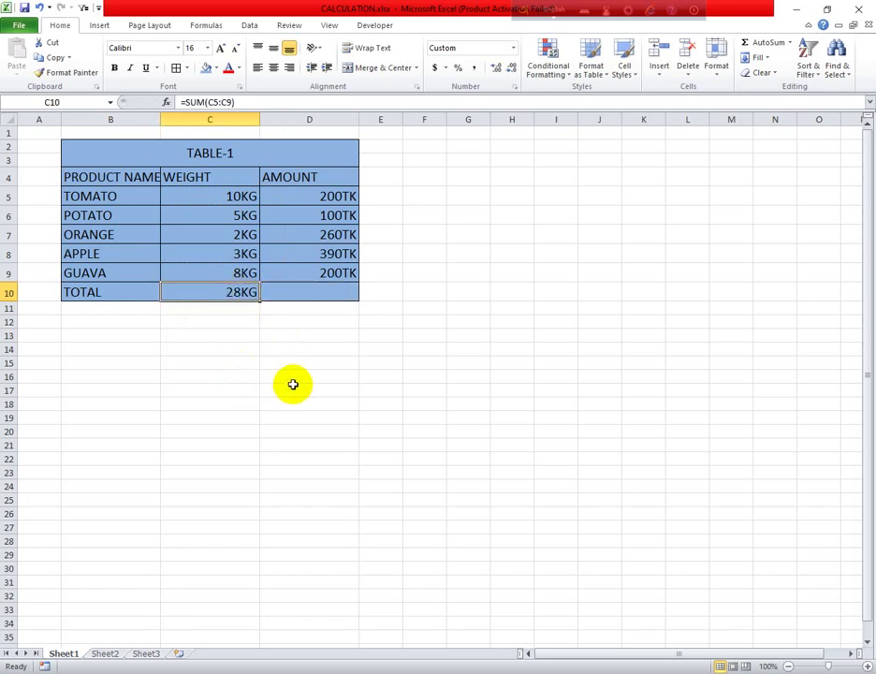
left_click(283, 291)
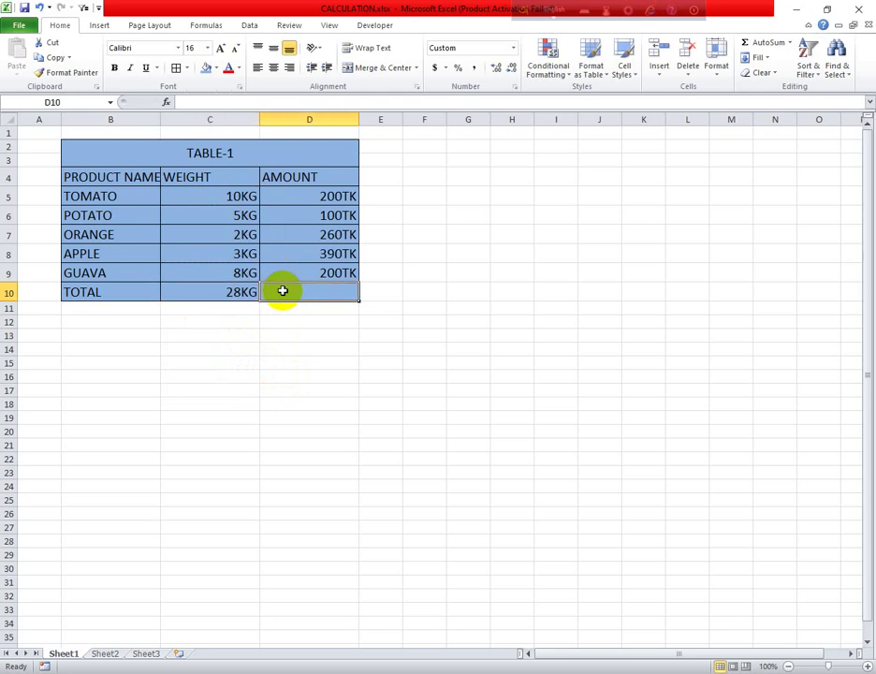
left_click(231, 292)
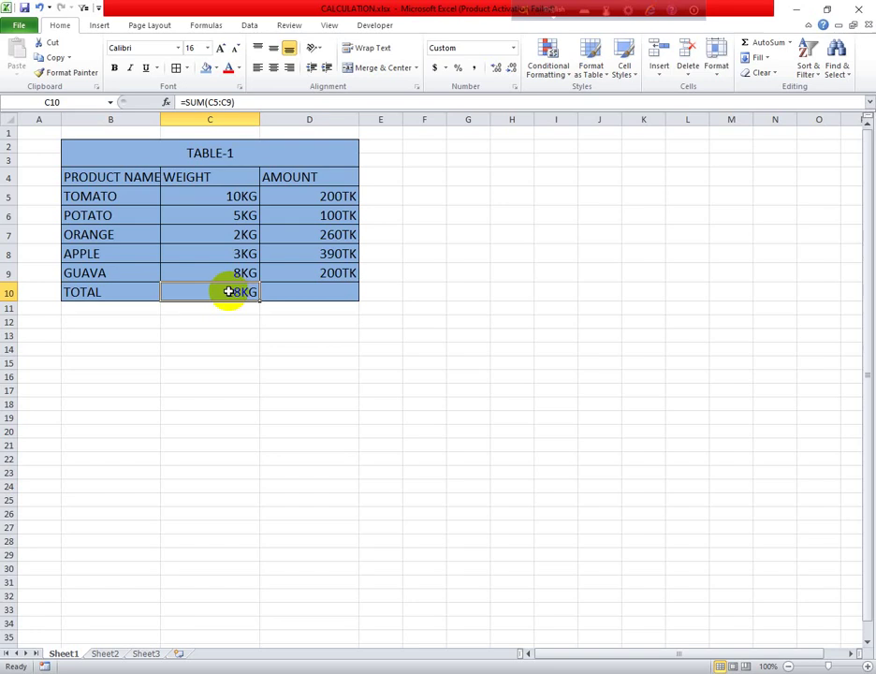
left_click(334, 292)
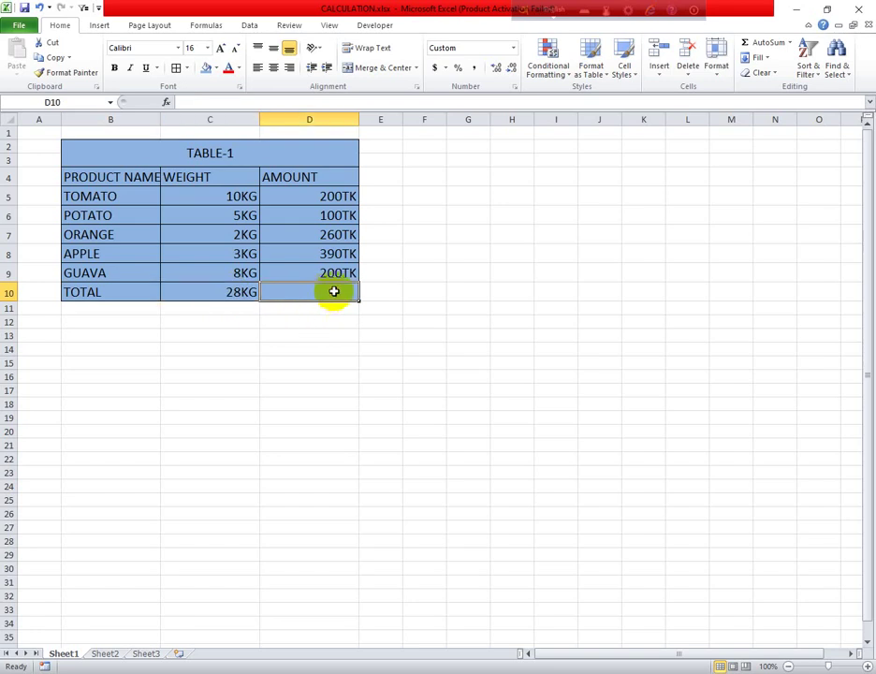
left_click(250, 293)
key("Delete")
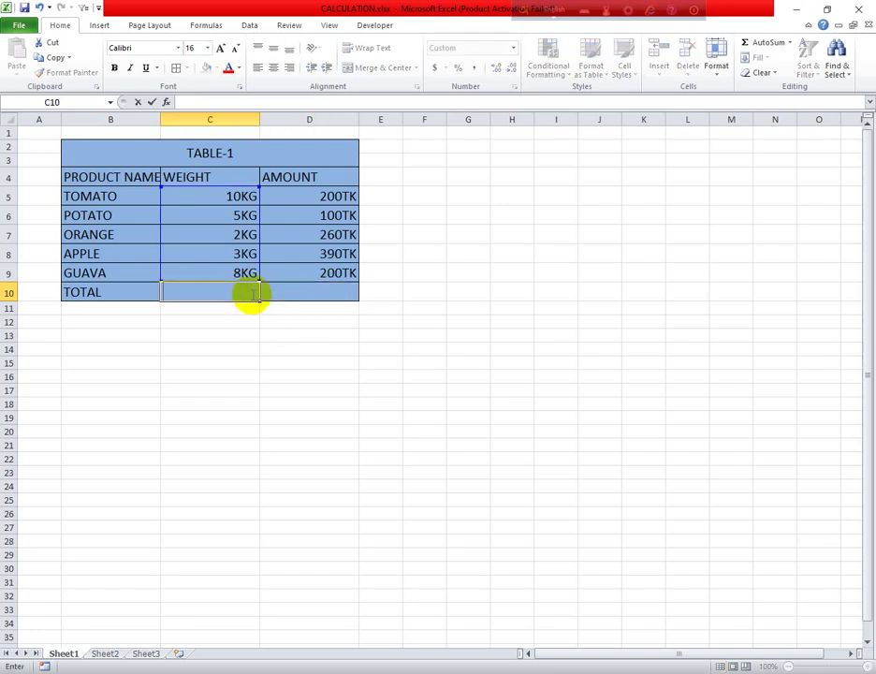
Step: Start a new formula in C10, then cancel it with Esc, leaving the cell blank
left_click(210, 344)
left_click(244, 290)
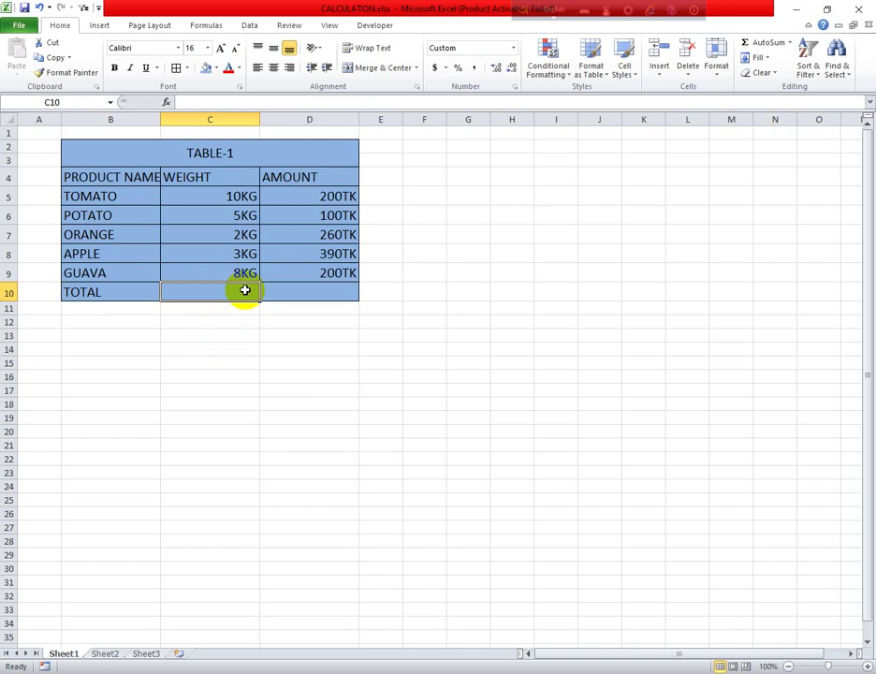
type("=")
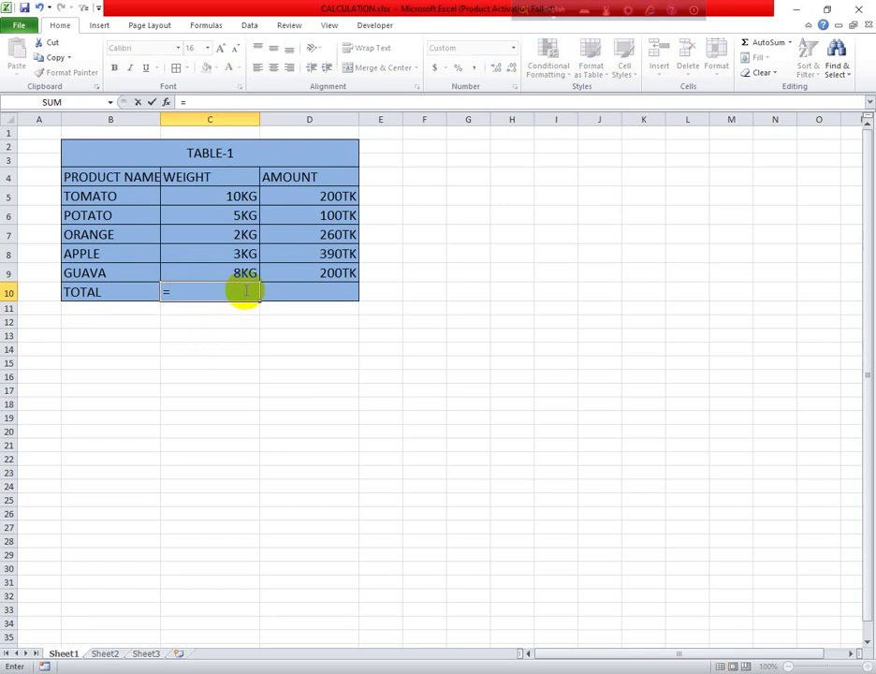
left_click(569, 178)
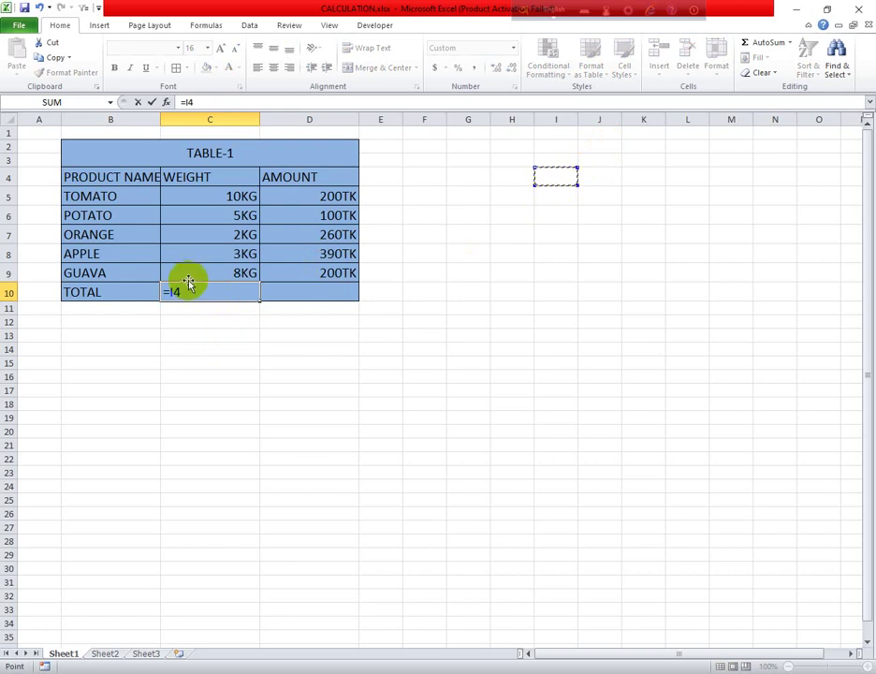
key("BackSpace")
key("BackSpace")
key("Escape")
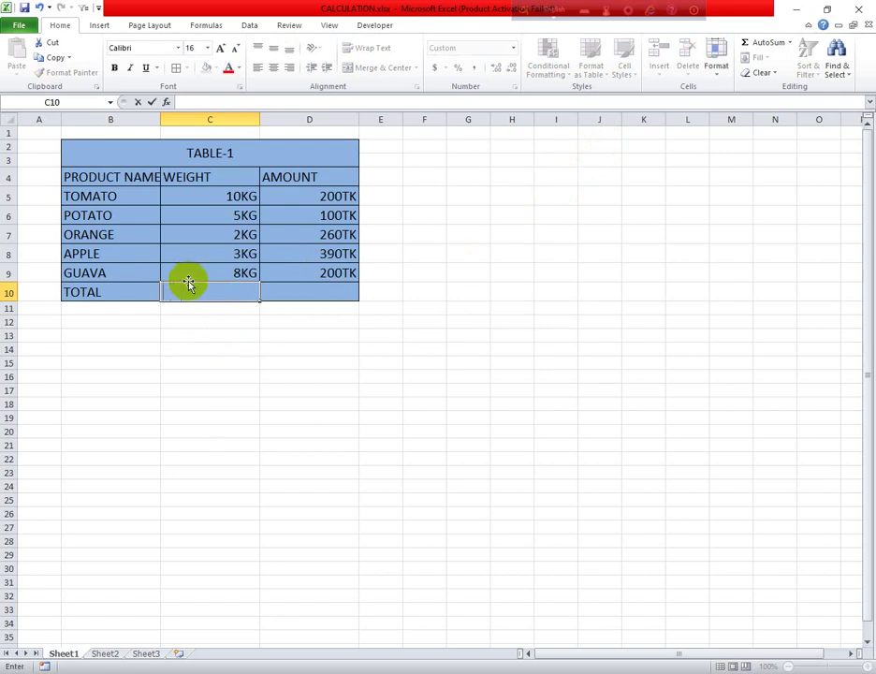
left_click(528, 163)
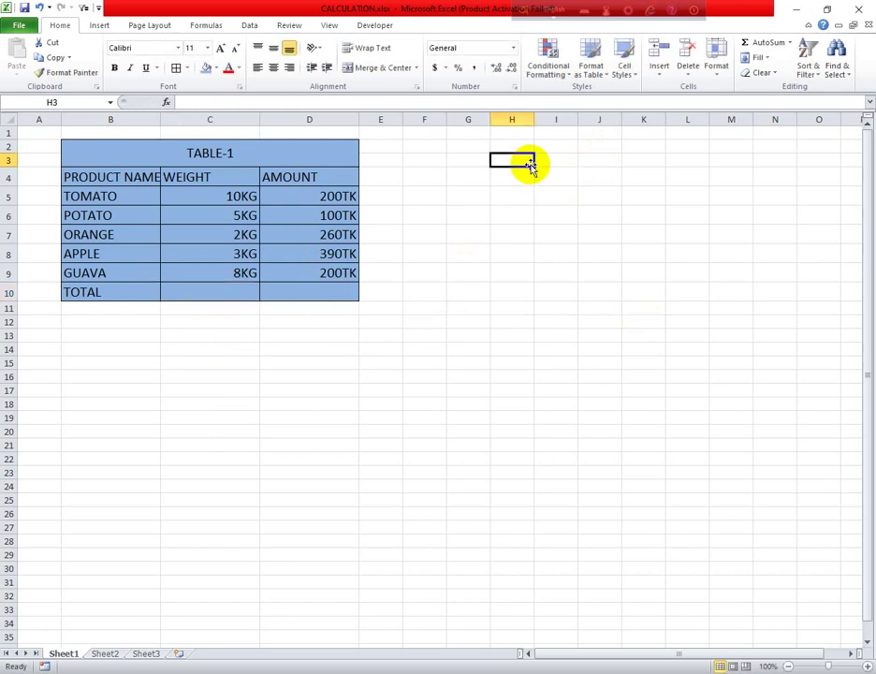
type("2KG")
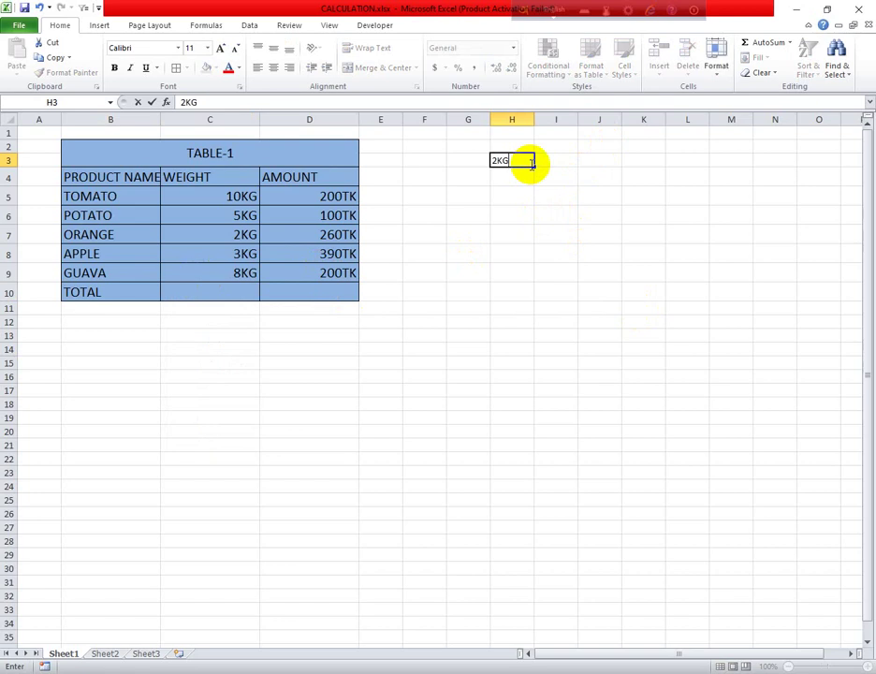
left_click(518, 177)
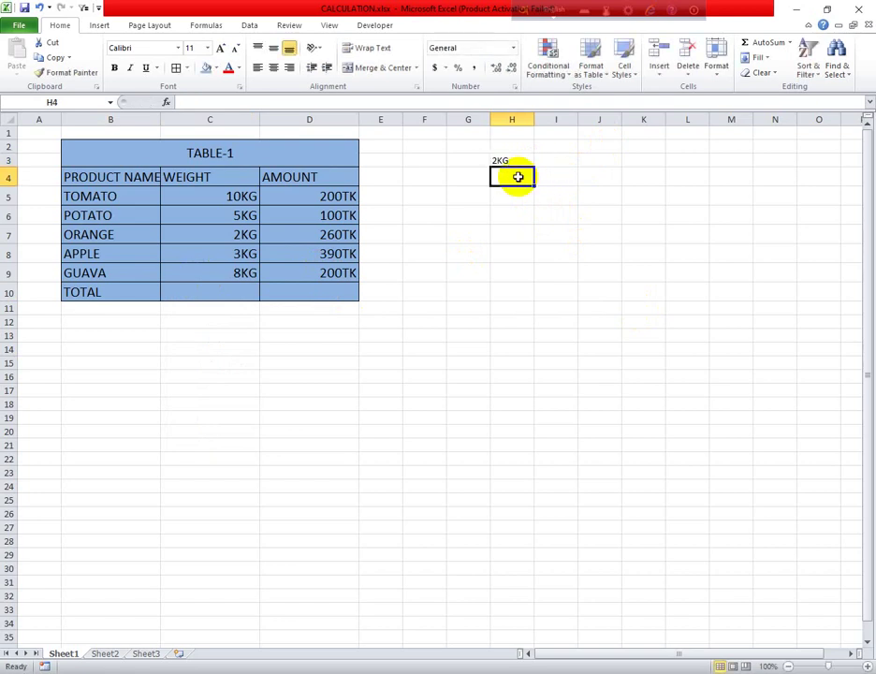
type("5KG")
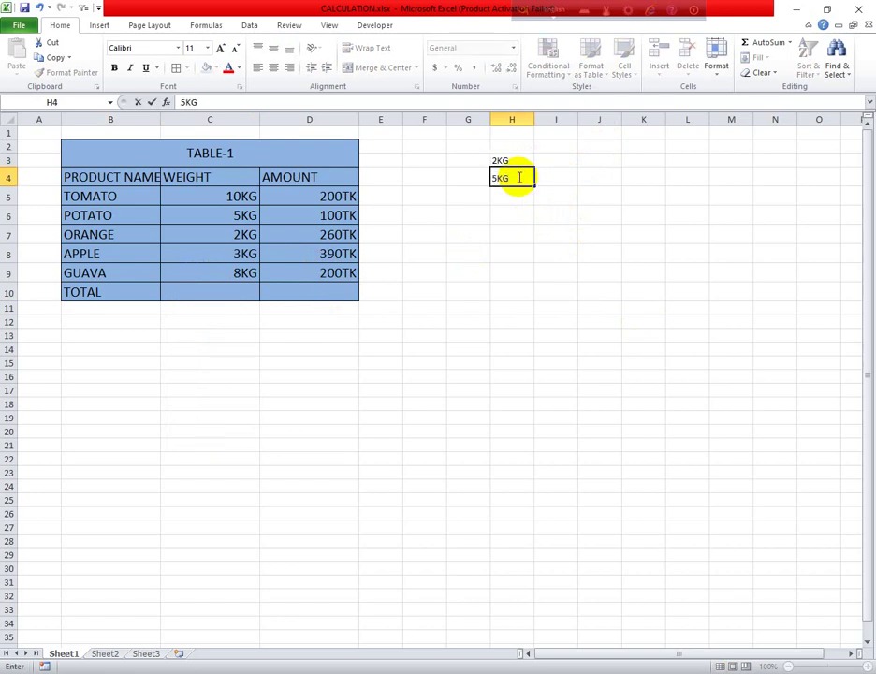
left_click(509, 197)
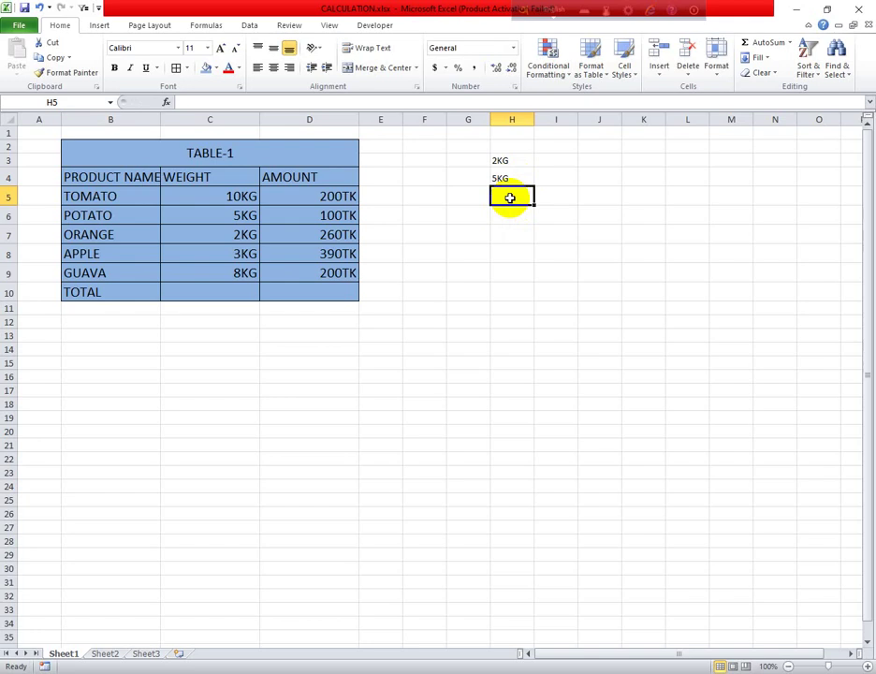
type("=SUM")
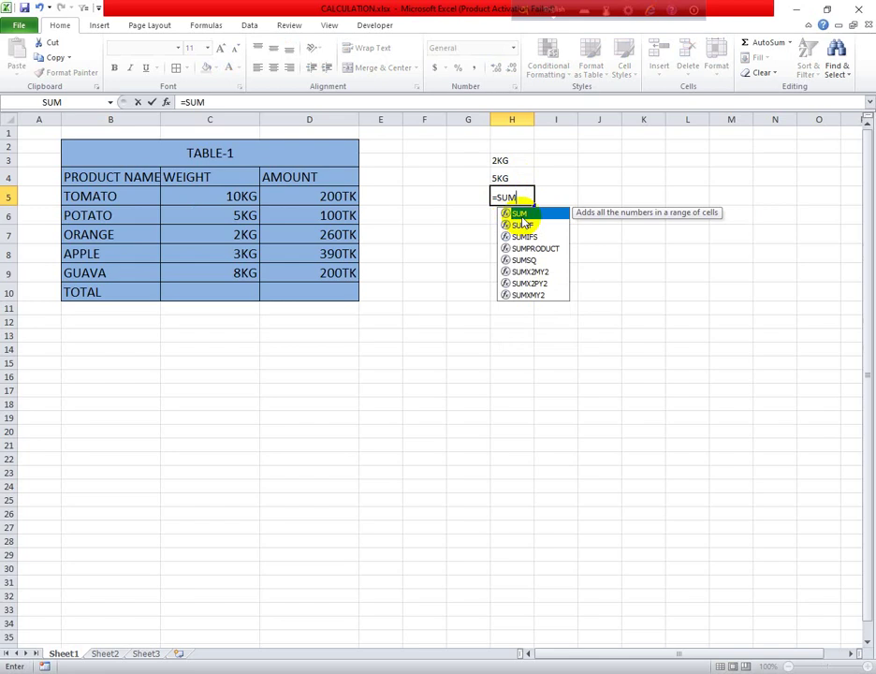
double_click(522, 214)
left_click_drag(510, 160, 514, 184)
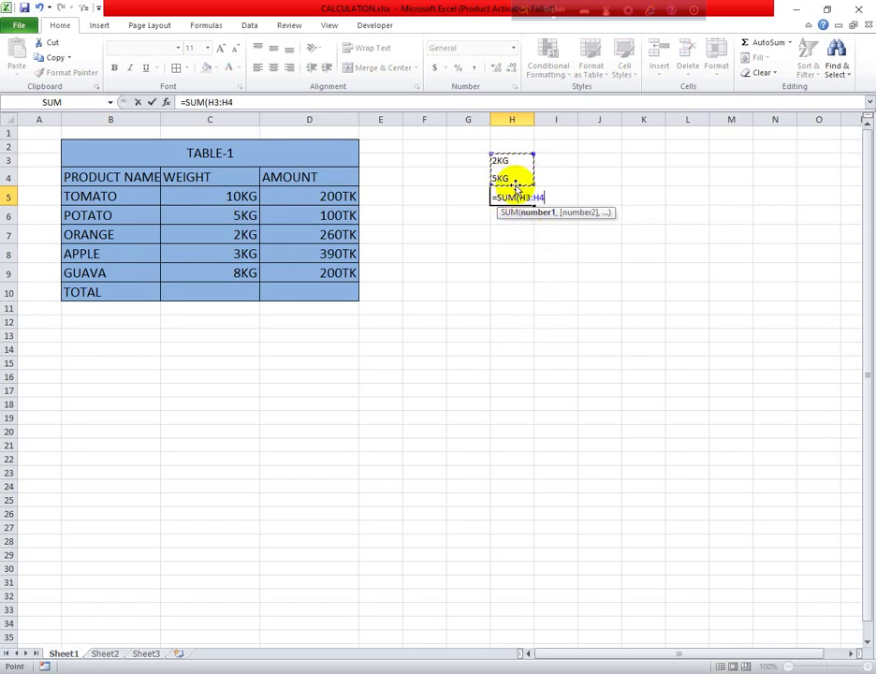
type(")")
key("Return")
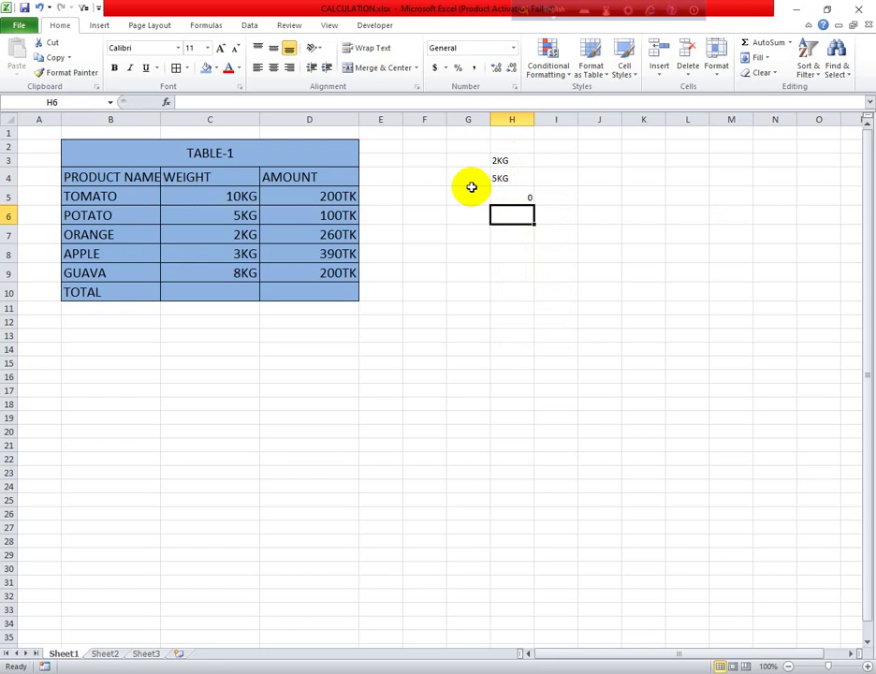
left_click(512, 195)
left_click_drag(512, 159, 519, 233)
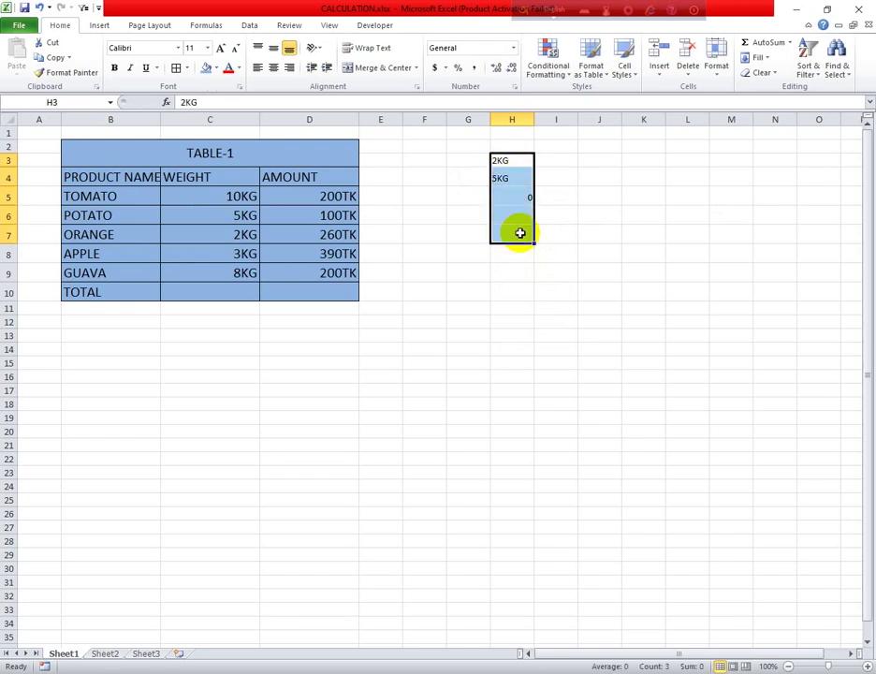
key("Delete")
left_click(511, 271)
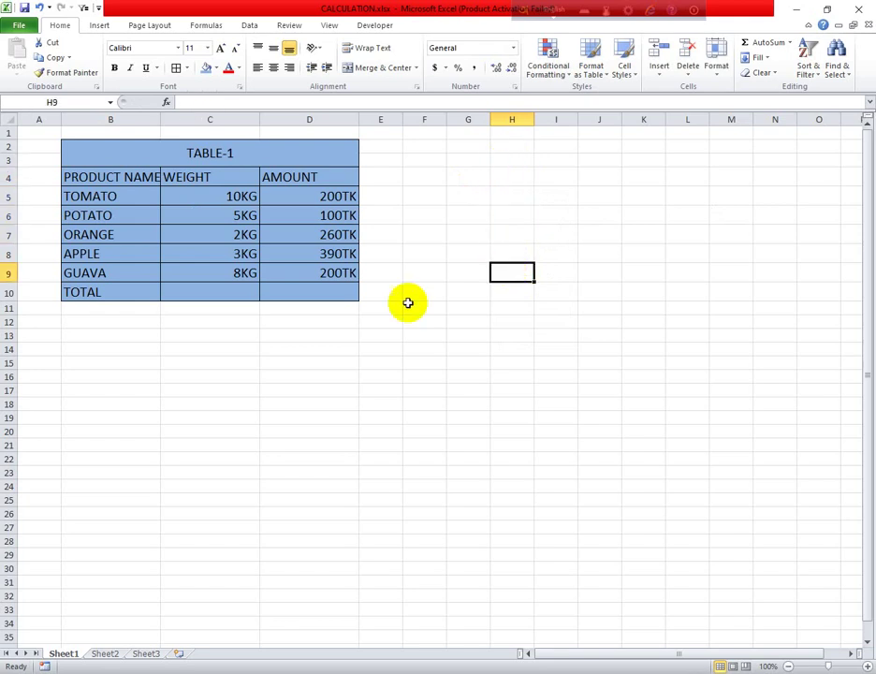
left_click(232, 287)
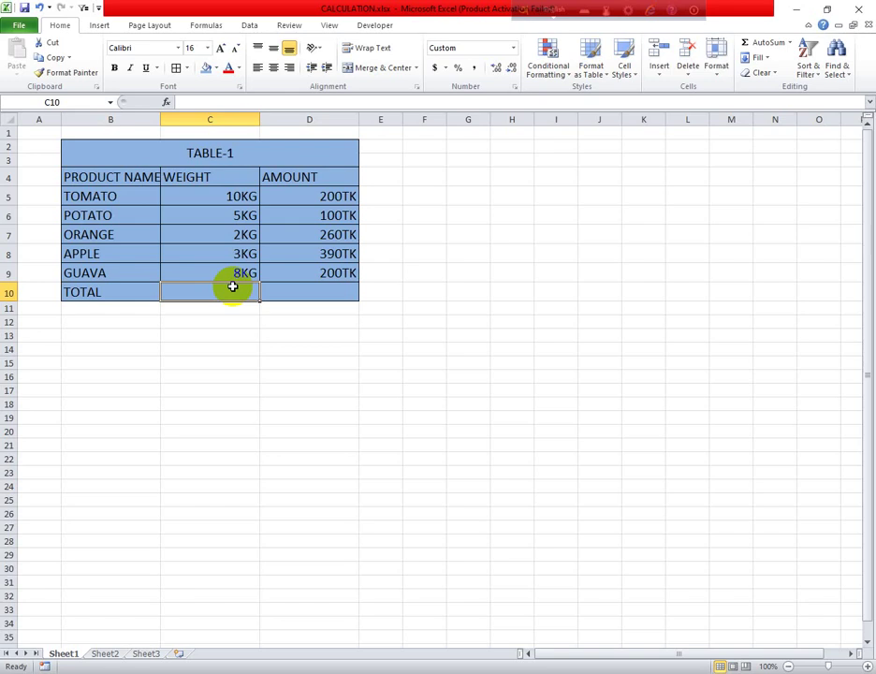
Step: In C10 begin the formula =SUM(SUBSTITUTE(C5:C9, over the weights
type("=")
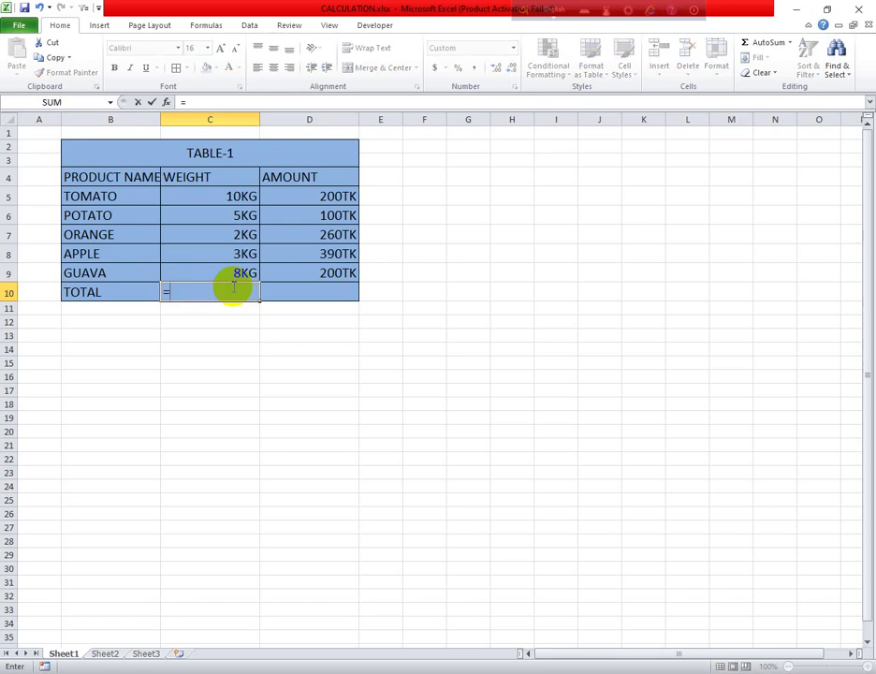
type("SUM")
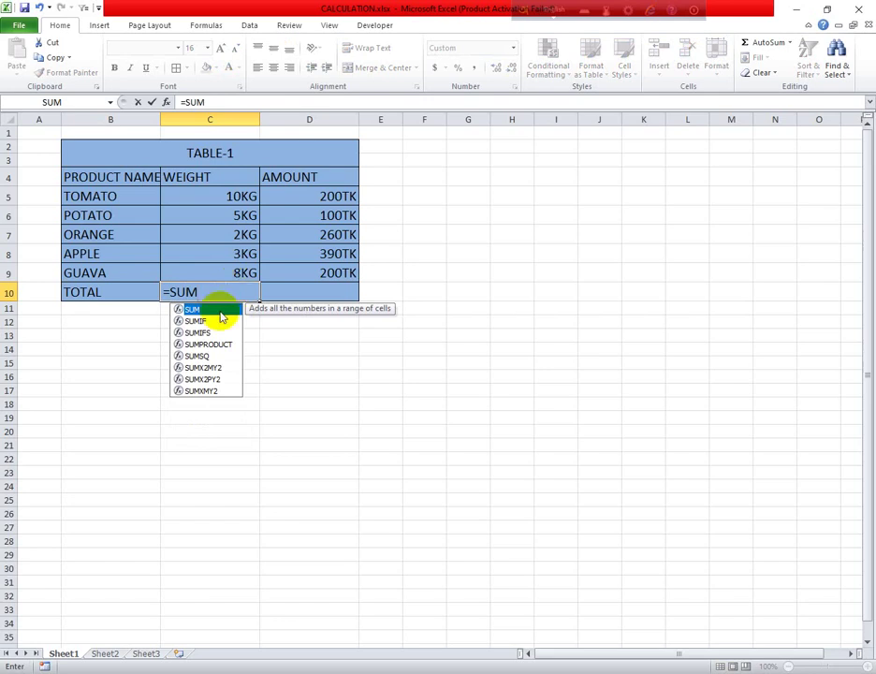
double_click(219, 310)
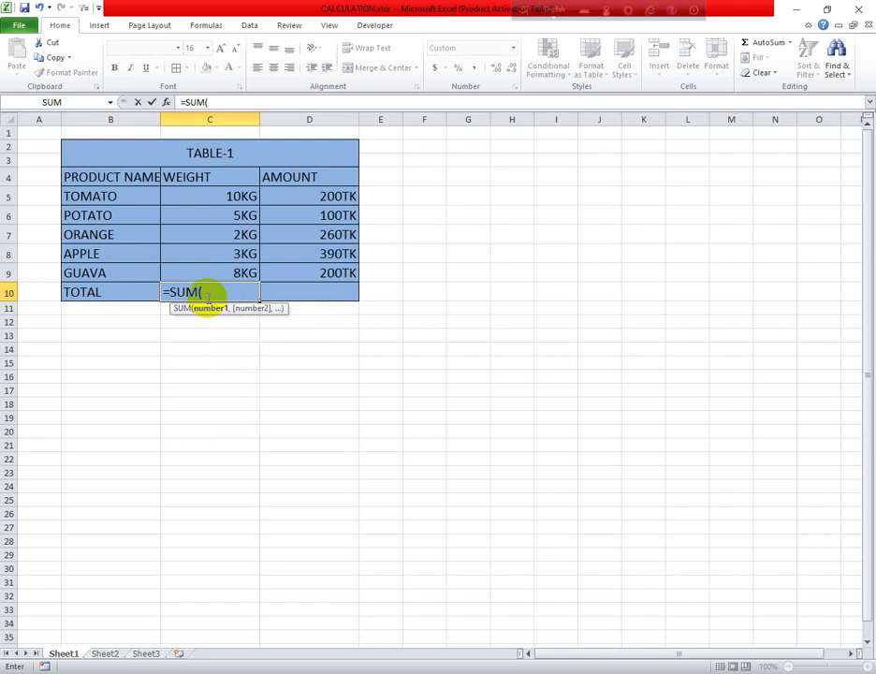
type("SUBS")
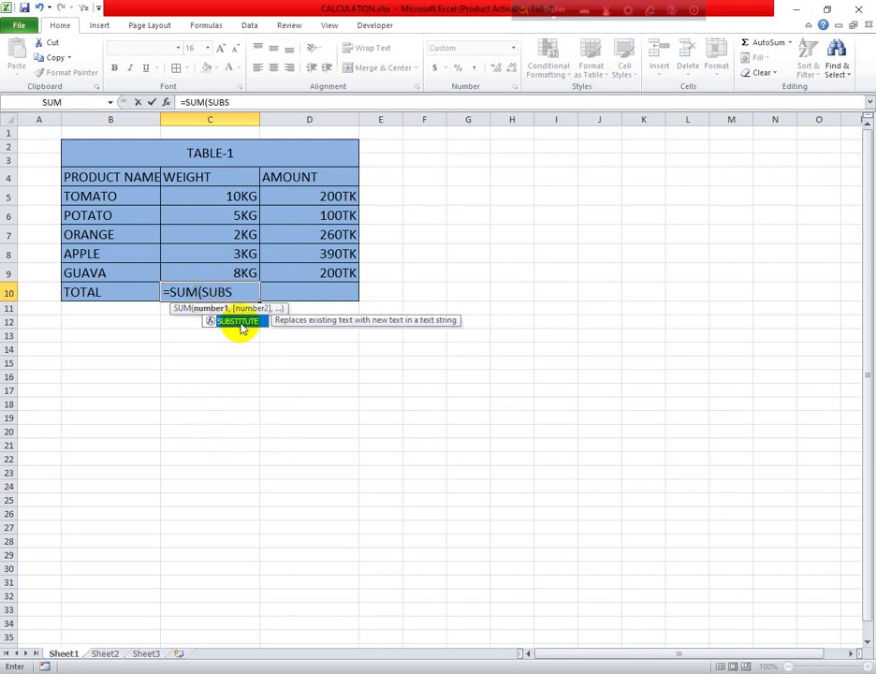
left_click(239, 322)
double_click(240, 322)
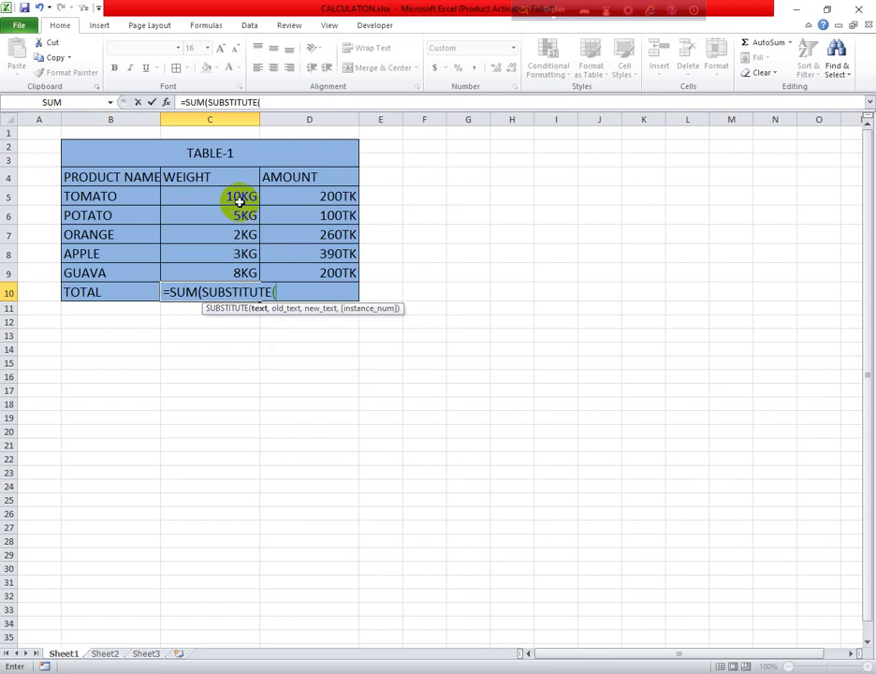
left_click_drag(239, 202, 238, 270)
left_click(239, 273)
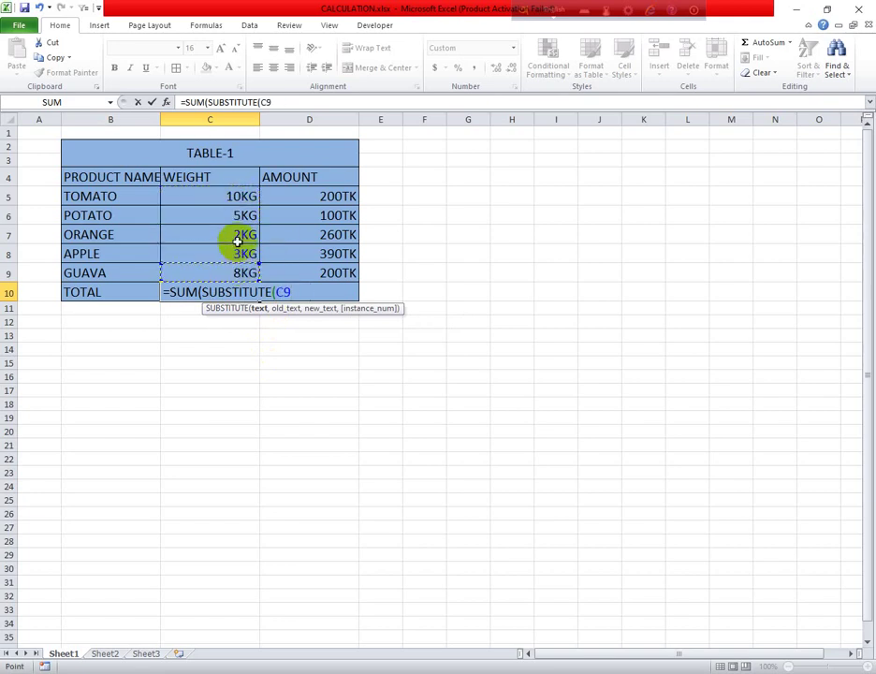
left_click_drag(237, 195, 242, 255)
left_click(247, 270)
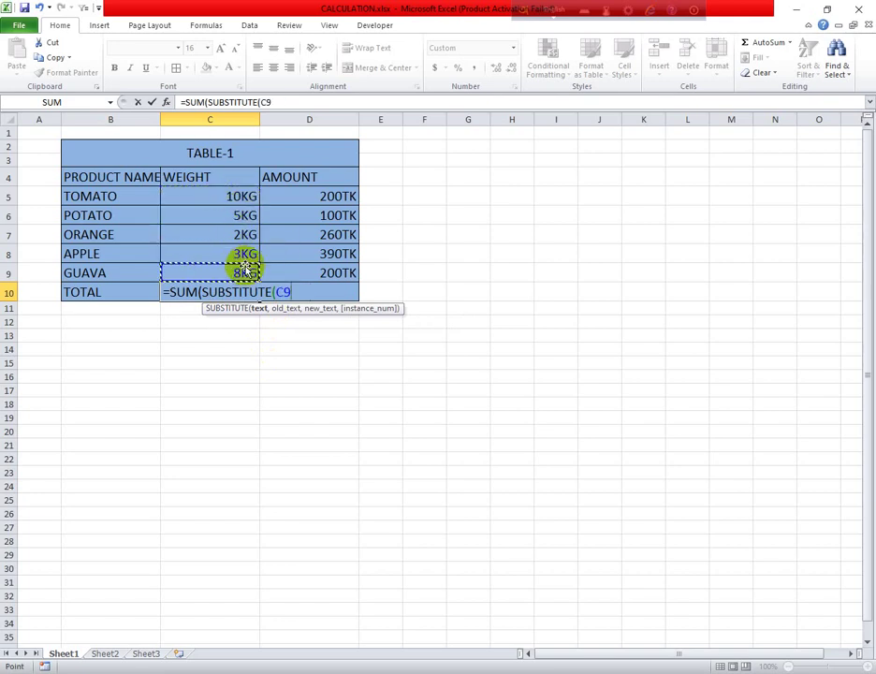
left_click_drag(230, 194, 250, 271)
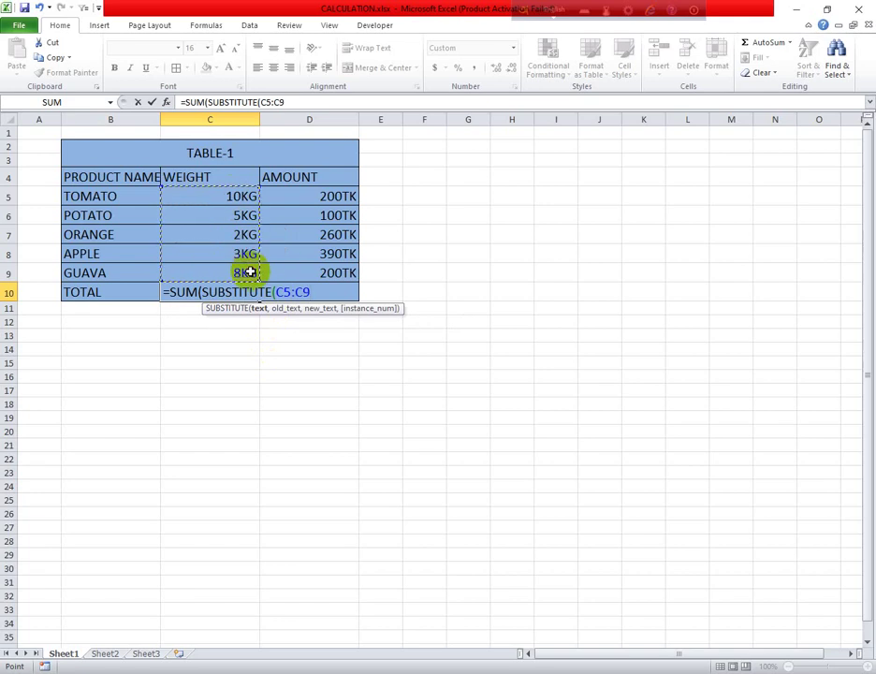
type(",")
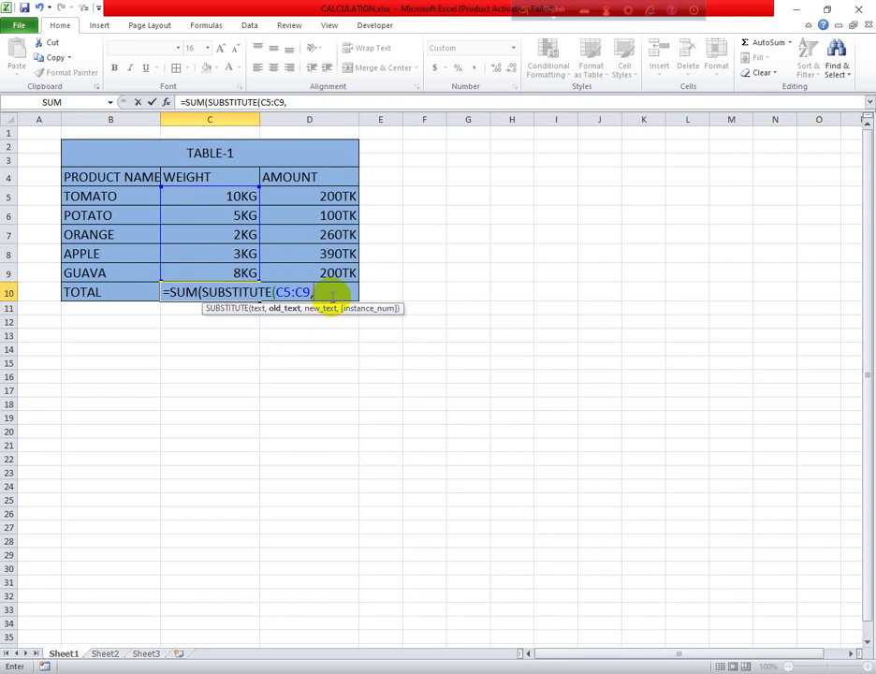
Step: Complete C10 as =SUM(SUBSTITUTE(C5:C9,"KG","")+0 and submit it
type("\"")
type("KG\"")
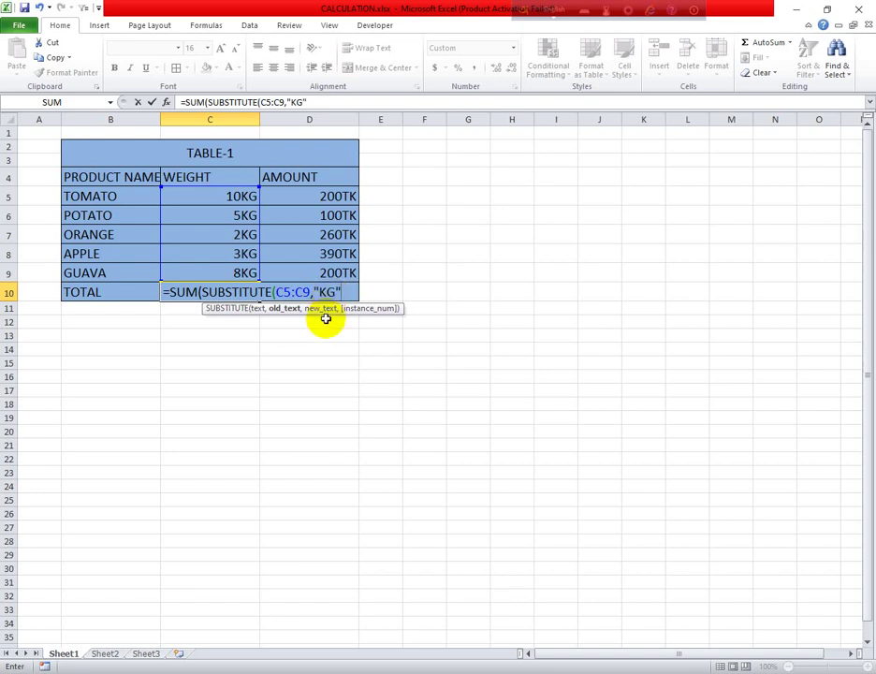
type(",")
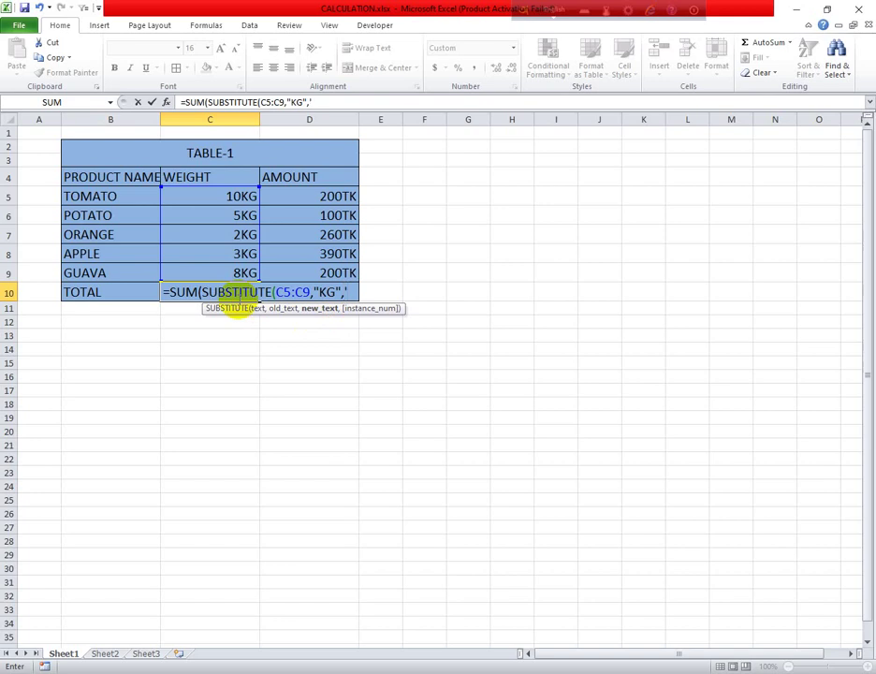
type("\"\",")
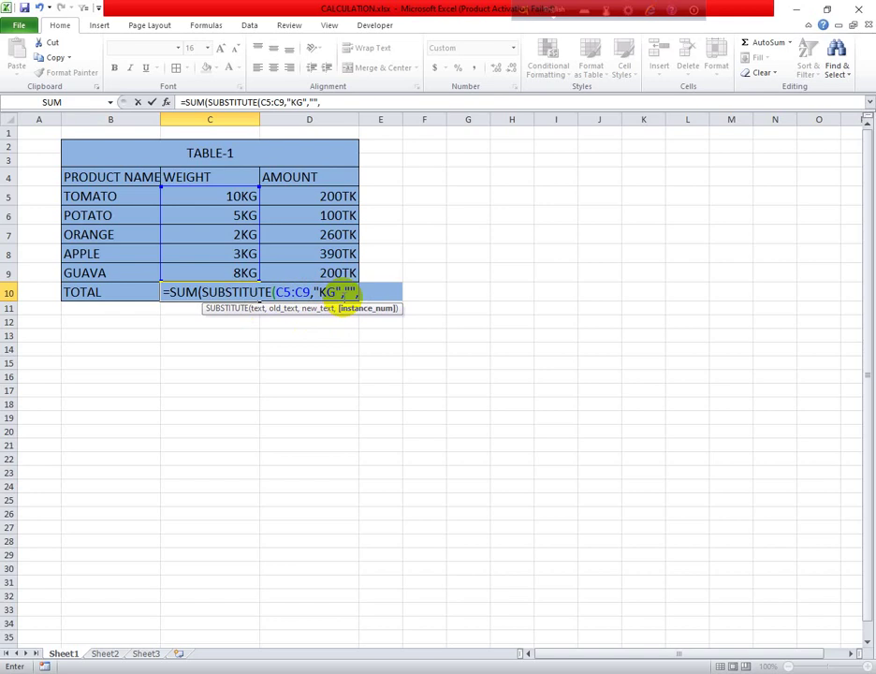
key("BackSpace")
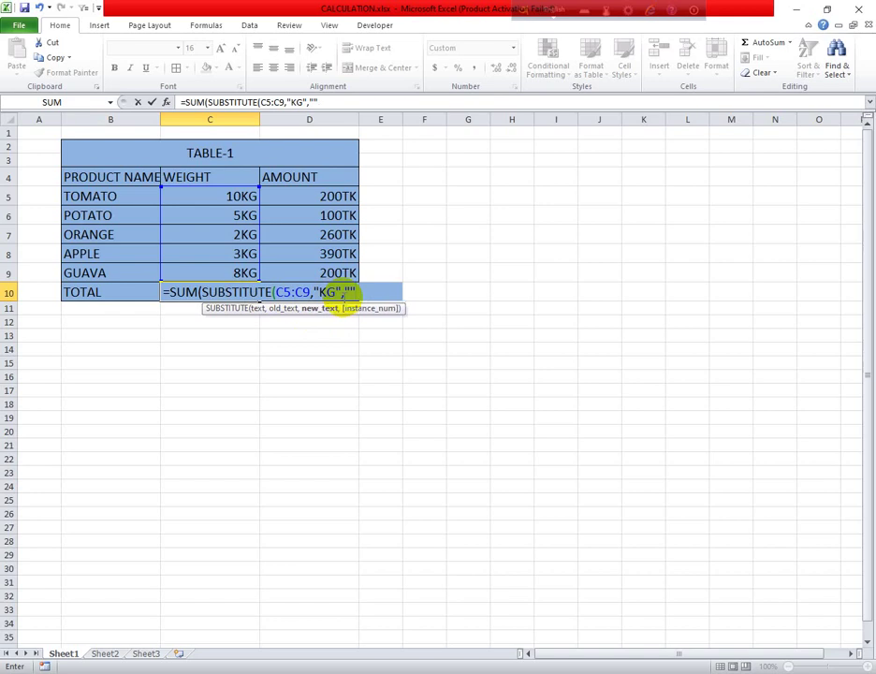
type("))")
type(")")
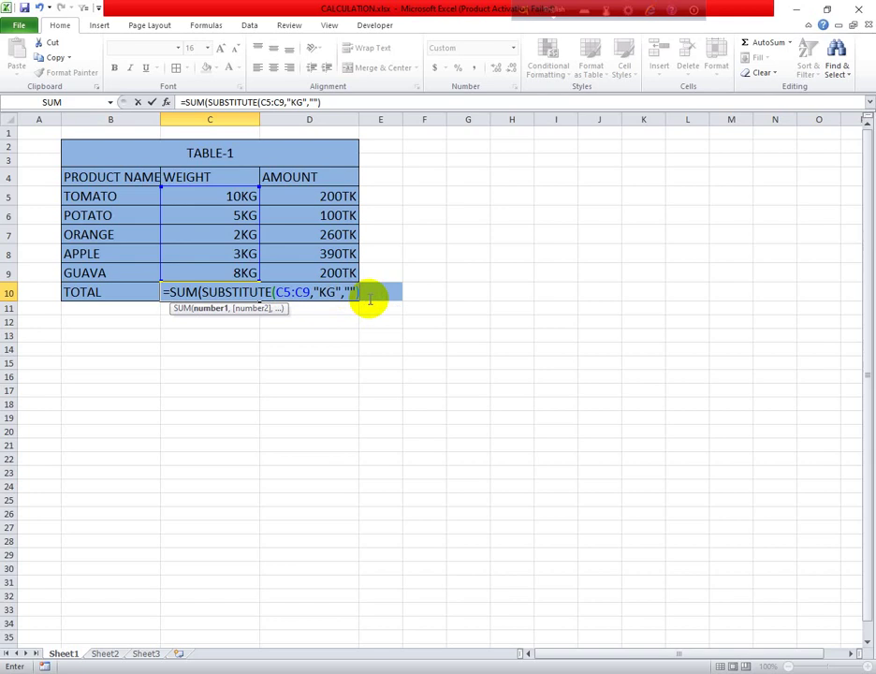
type("+0")
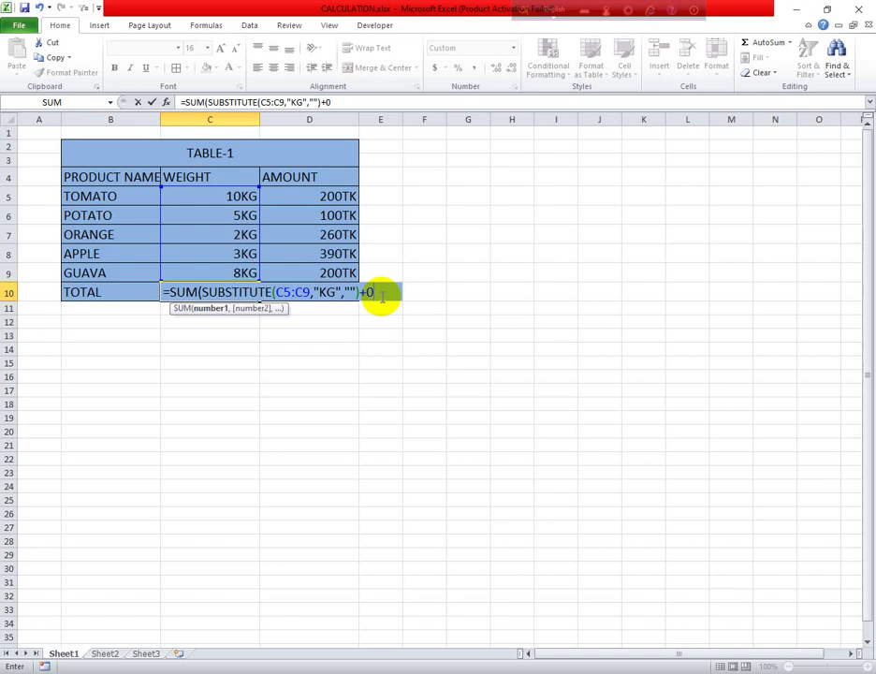
key("Return")
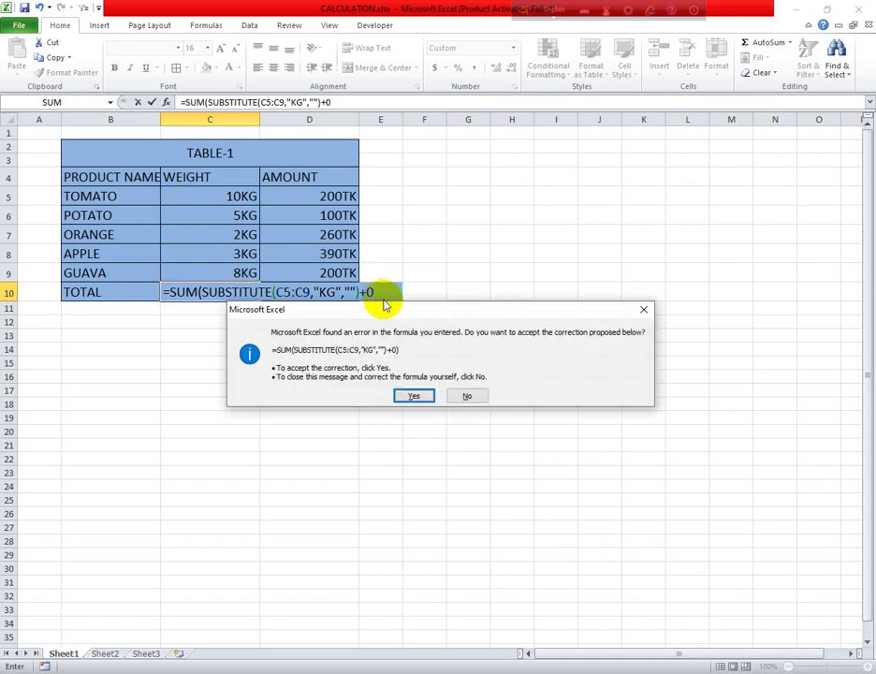
Step: Dismiss the error dialogs, resubmit, and accept Excel's corrected formula so C10 shows 28KG
left_click(643, 308)
left_click(654, 323)
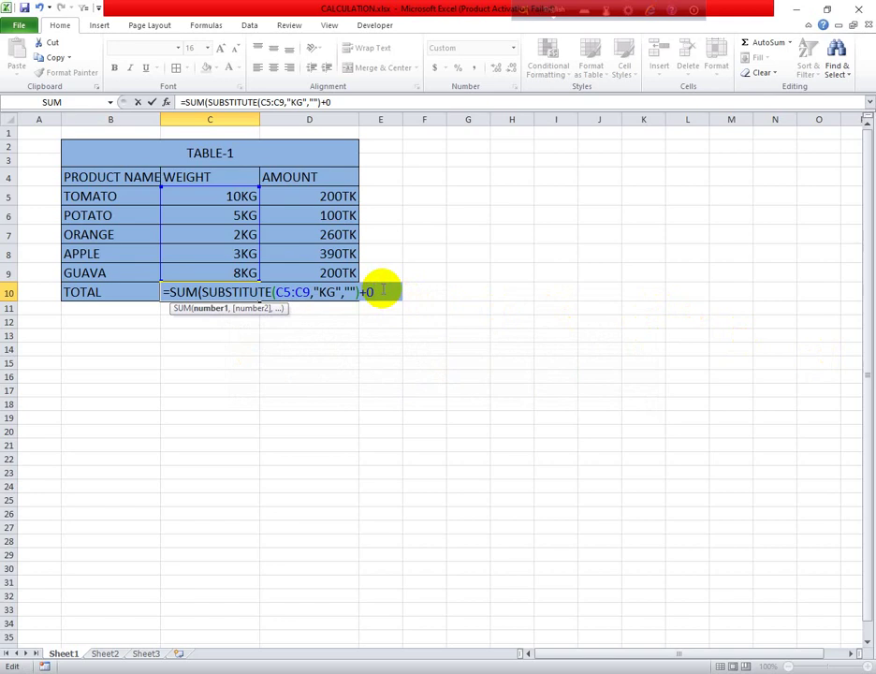
key("Return")
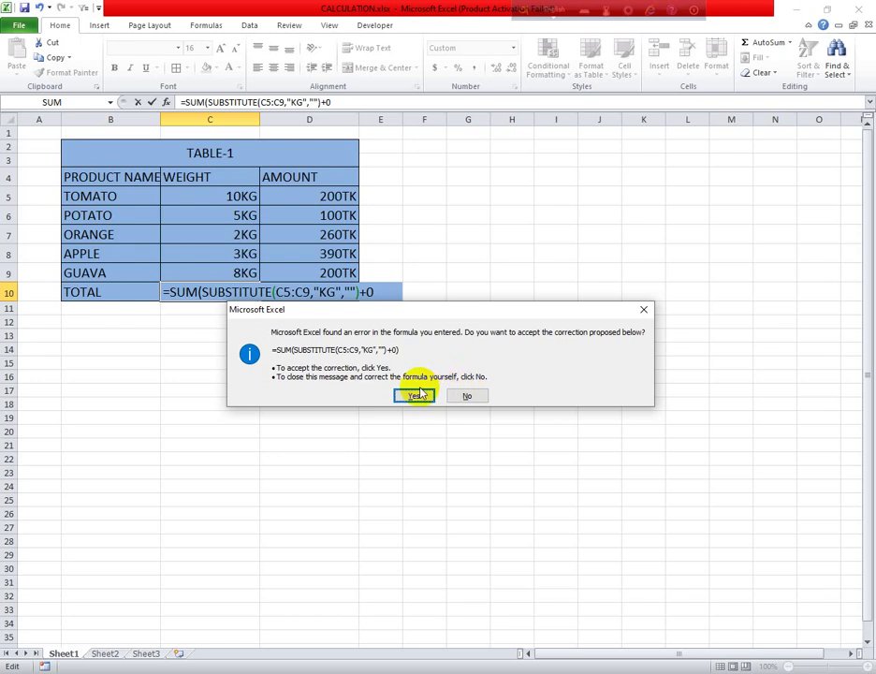
left_click(408, 394)
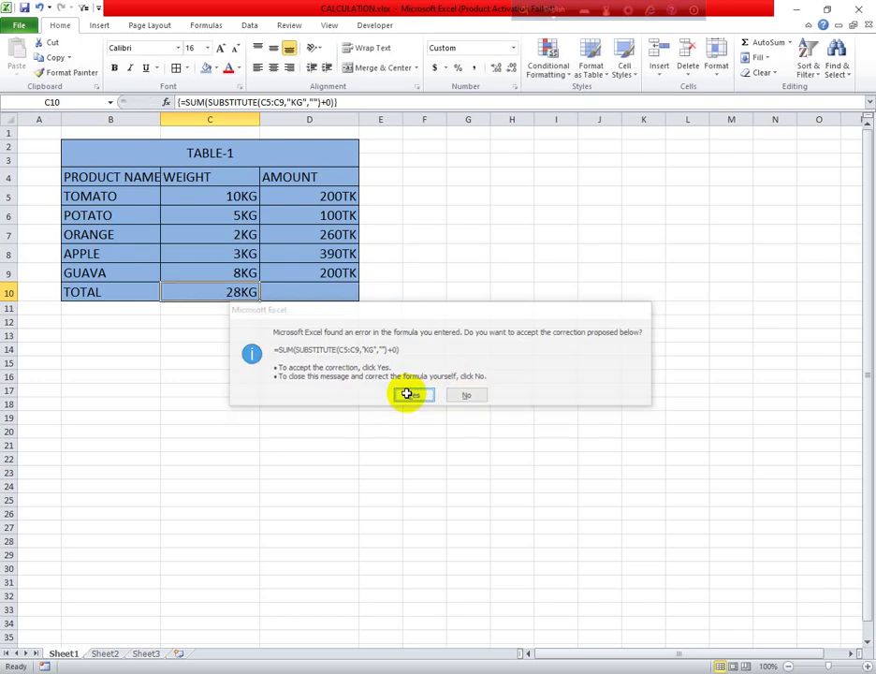
Step: Re-enter C10's formula with Ctrl+Shift+Enter as an array formula, giving a weight total of 28
left_click(269, 292)
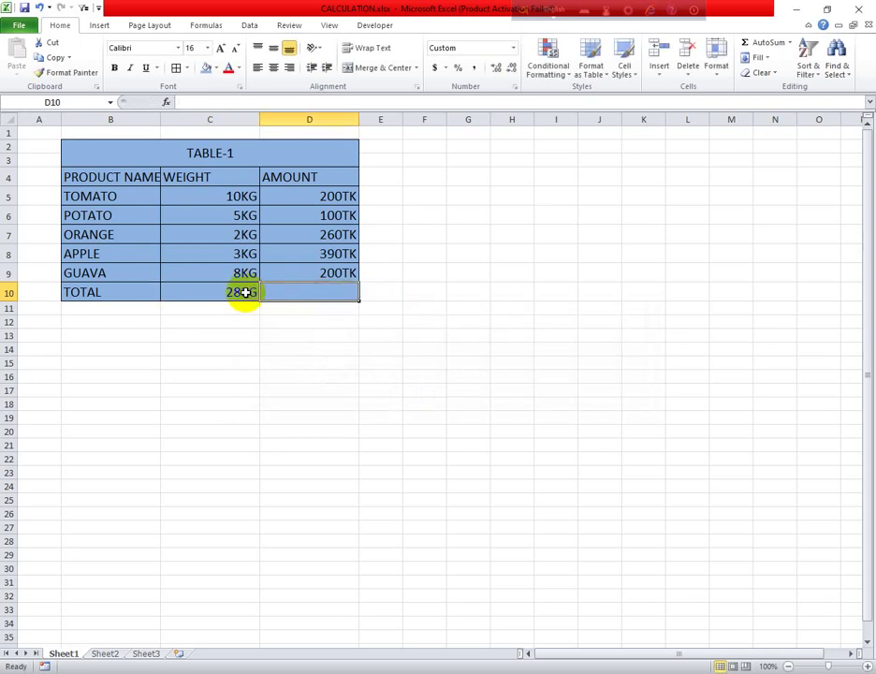
double_click(240, 296)
left_click(389, 293)
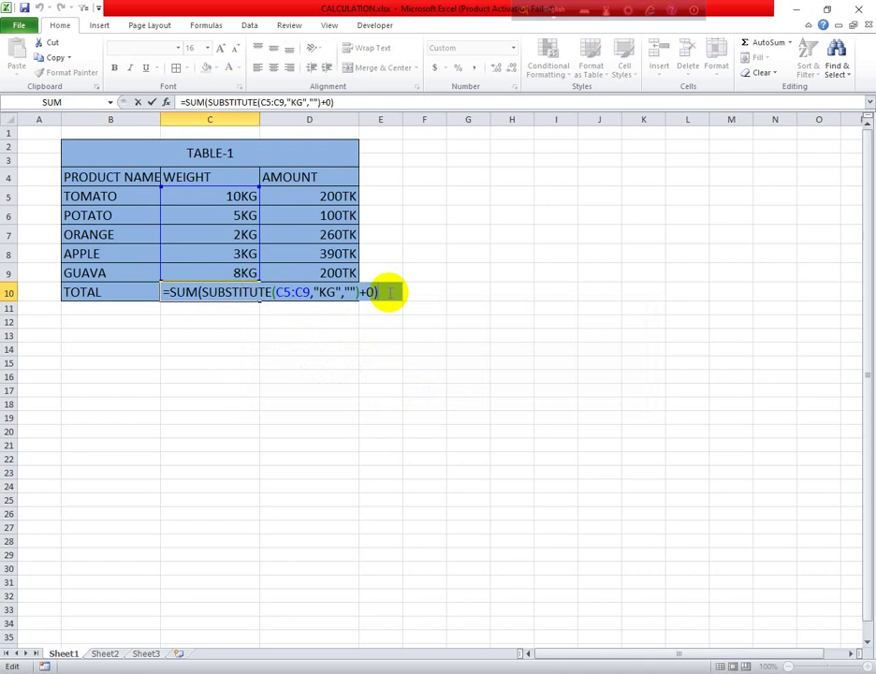
key("Return")
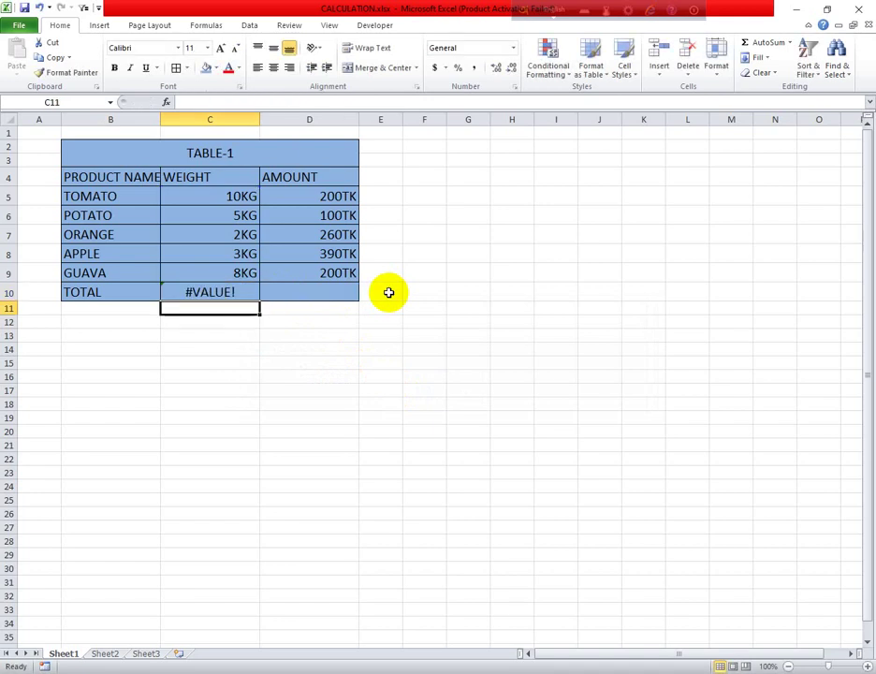
left_click(227, 292)
double_click(228, 292)
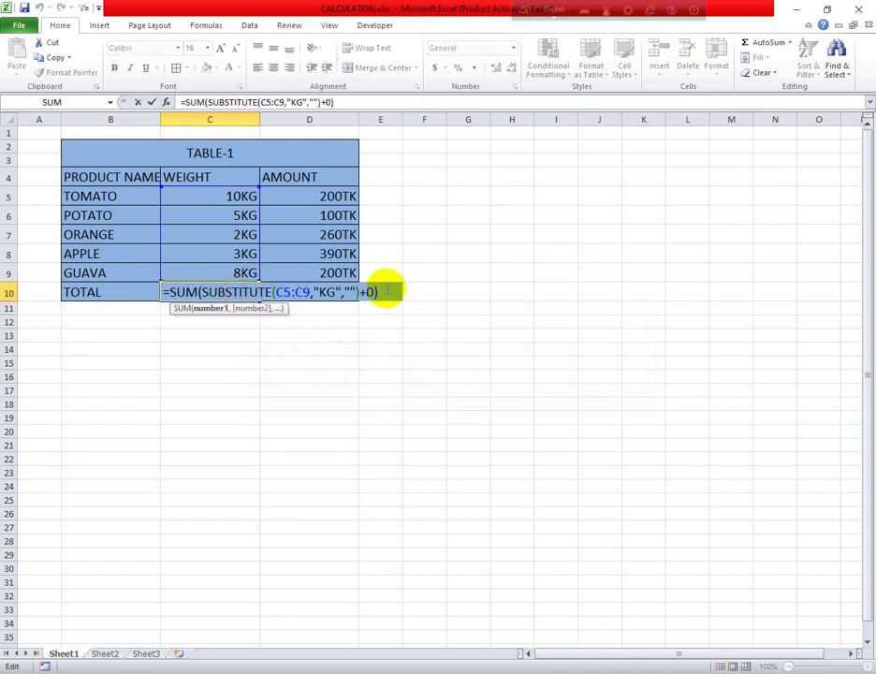
left_click(385, 292)
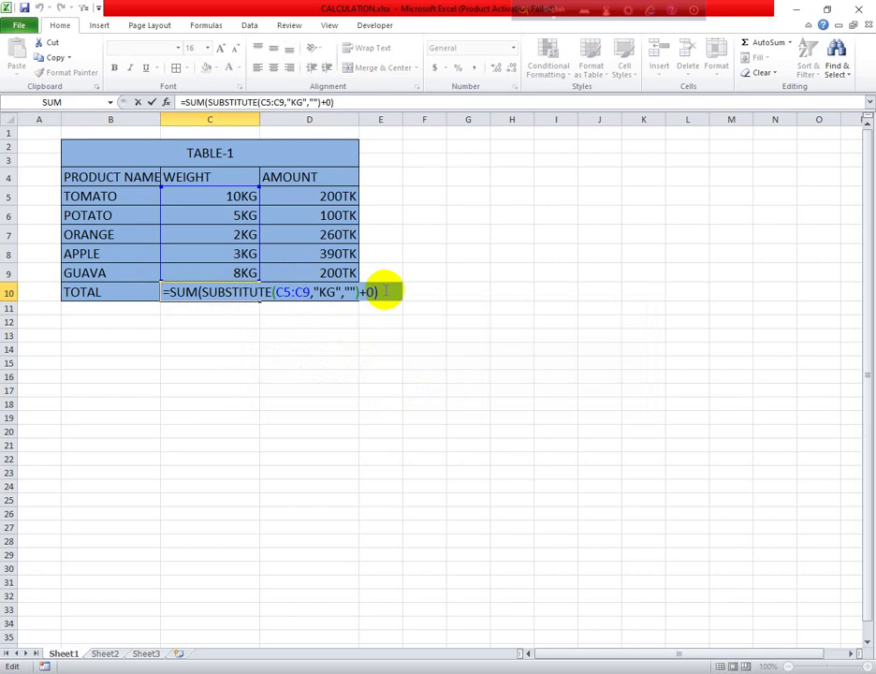
key("ctrl+shift+Return")
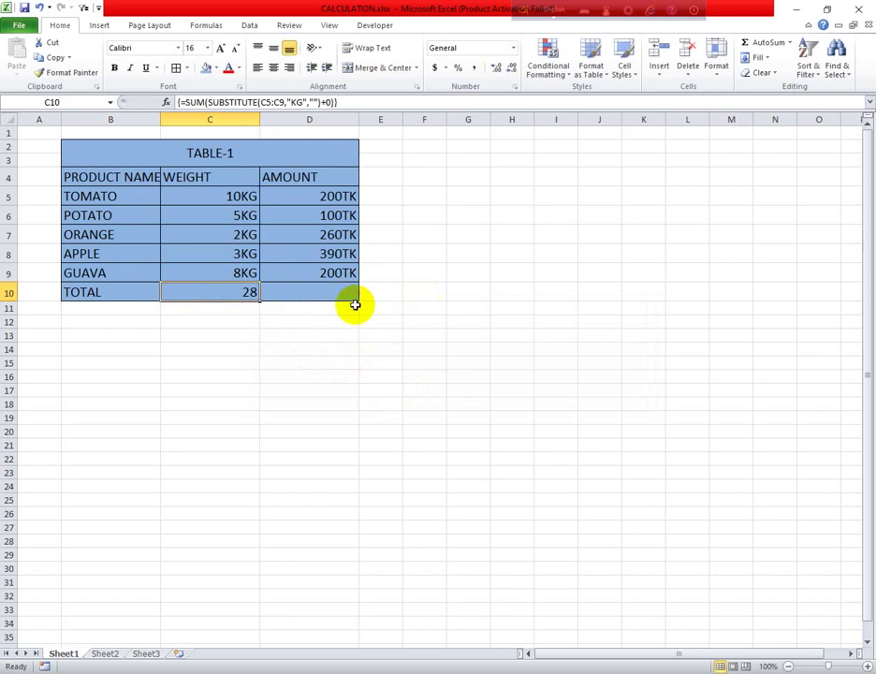
left_click(298, 289)
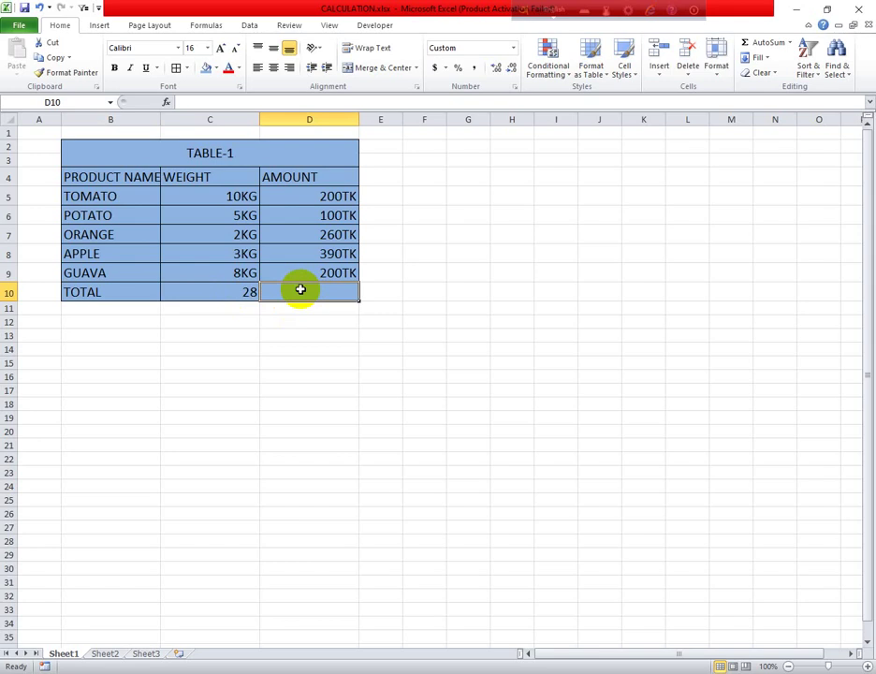
left_click(242, 291)
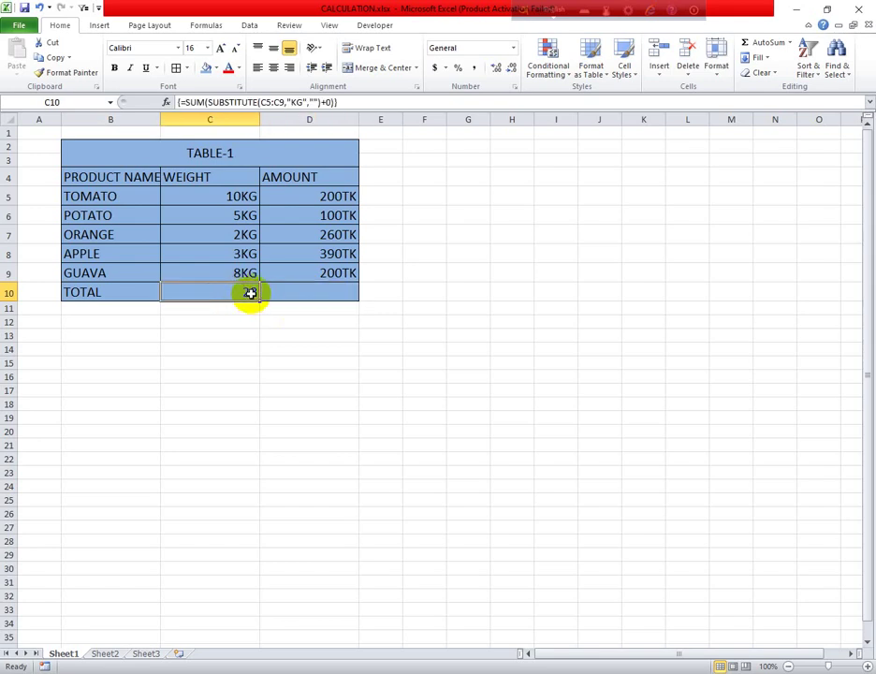
double_click(251, 293)
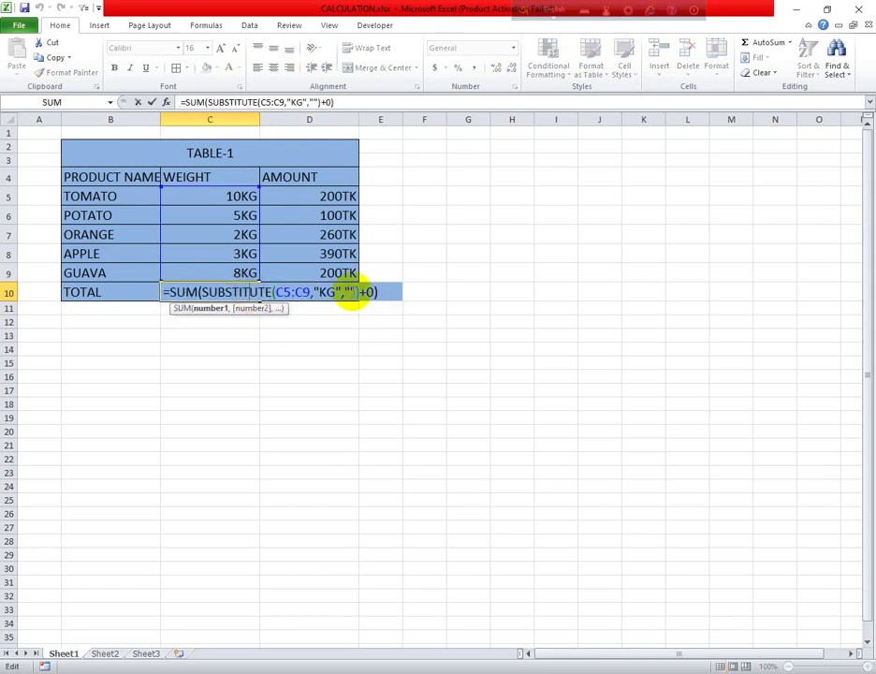
left_click(354, 292)
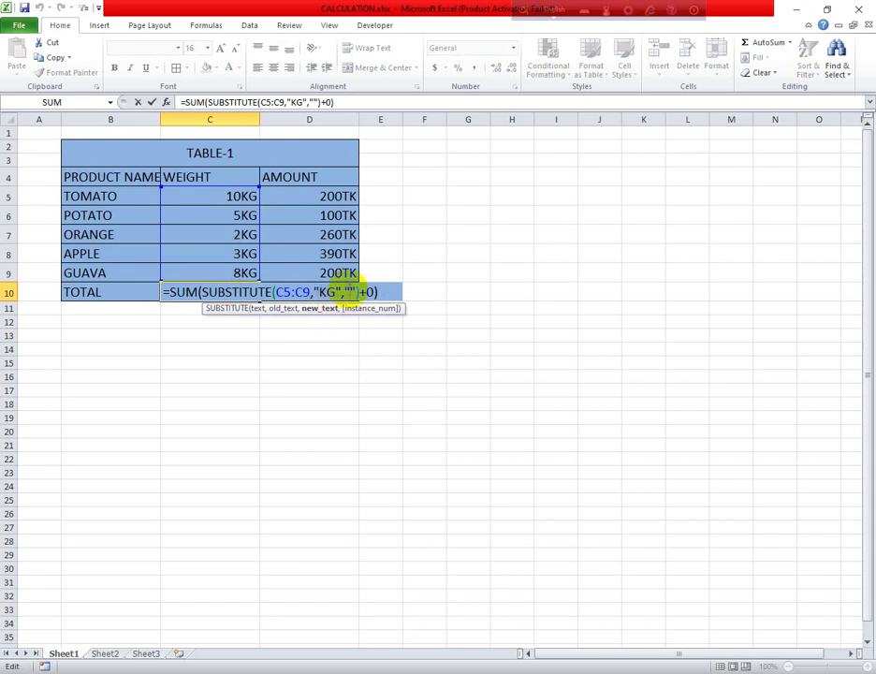
type("K")
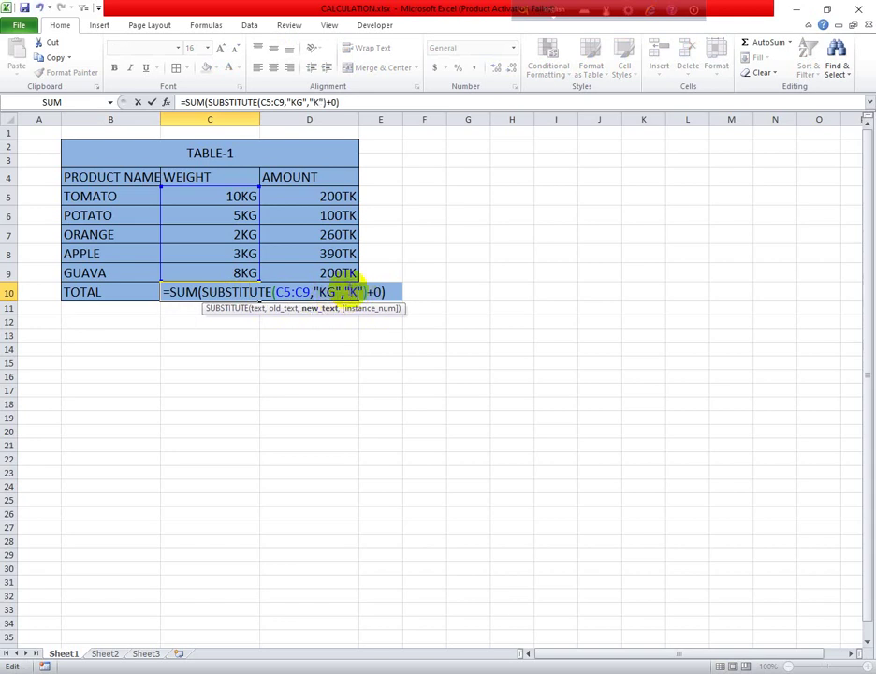
type("G")
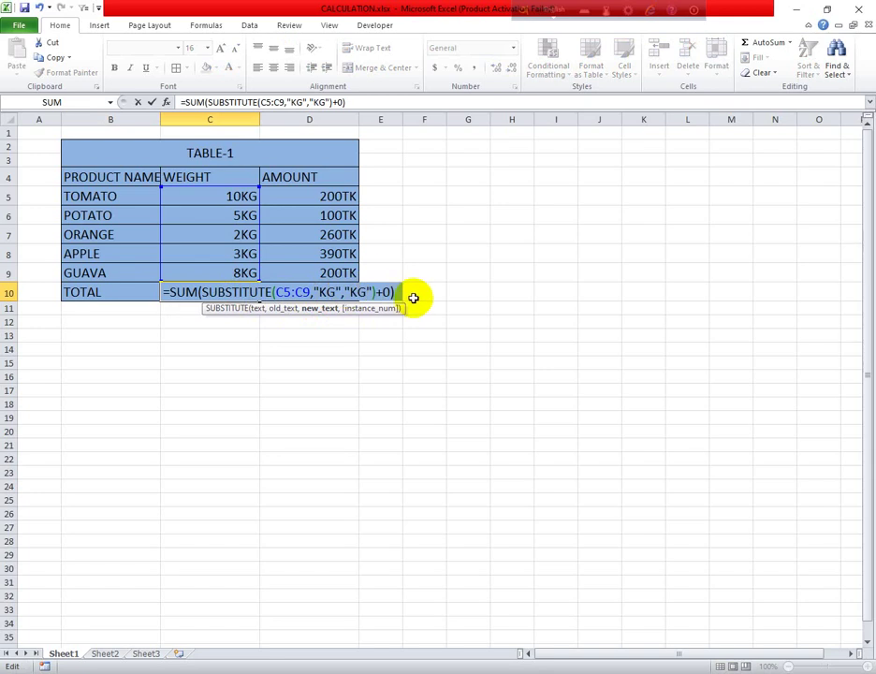
left_click(396, 291)
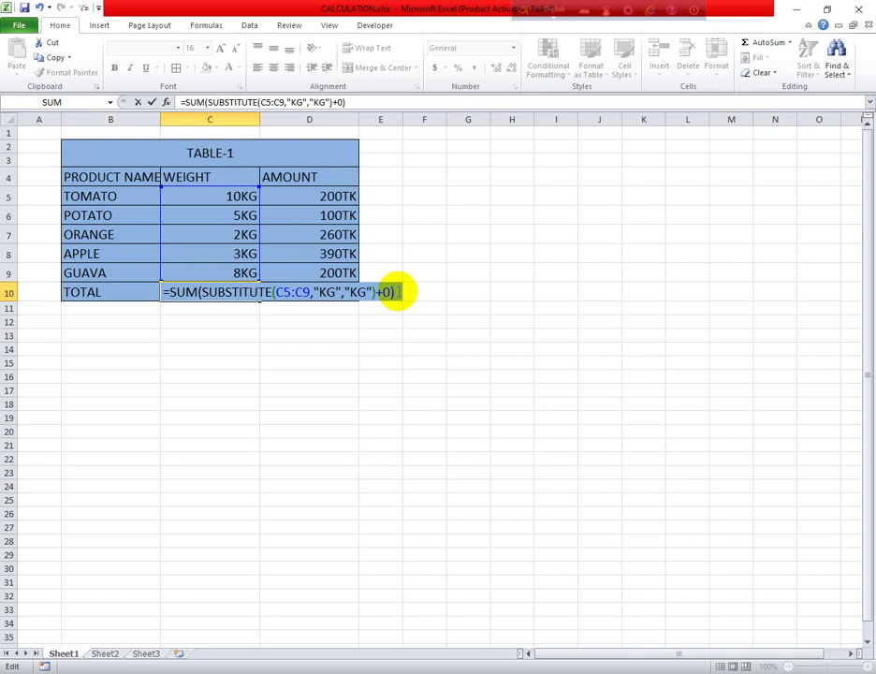
key("ctrl+shift+Return")
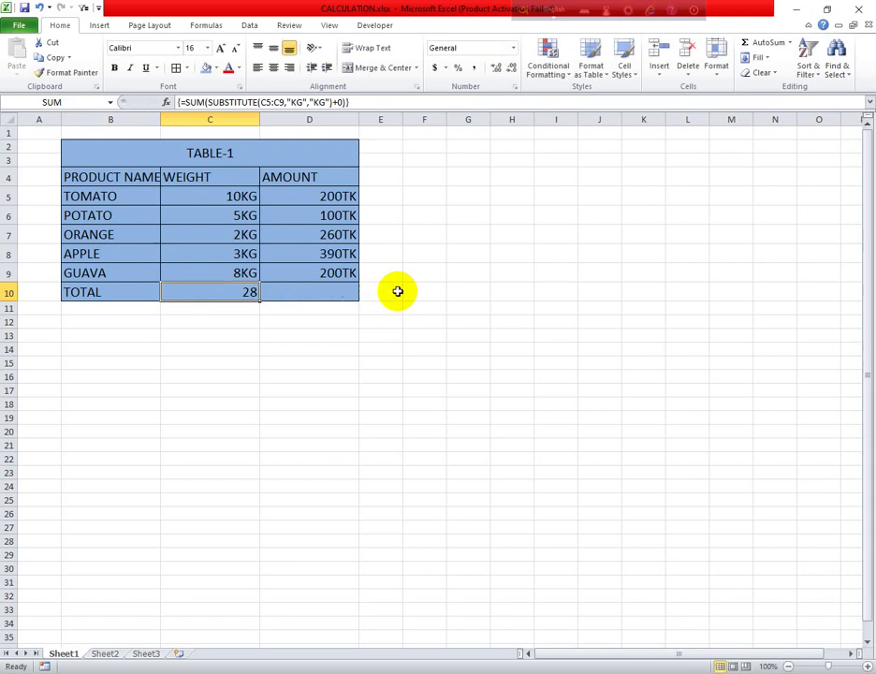
double_click(242, 291)
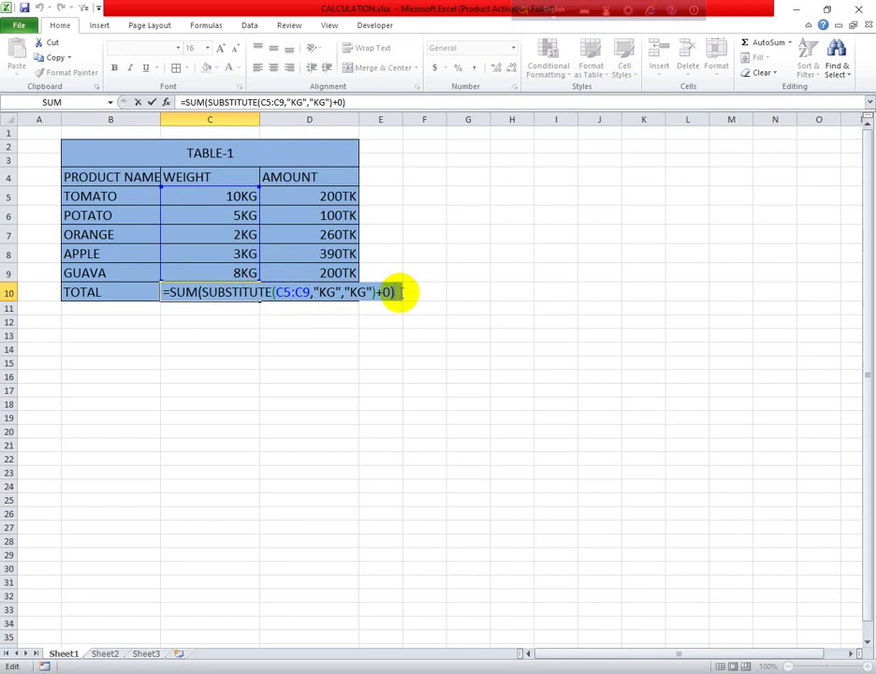
key("ctrl+shift+Return")
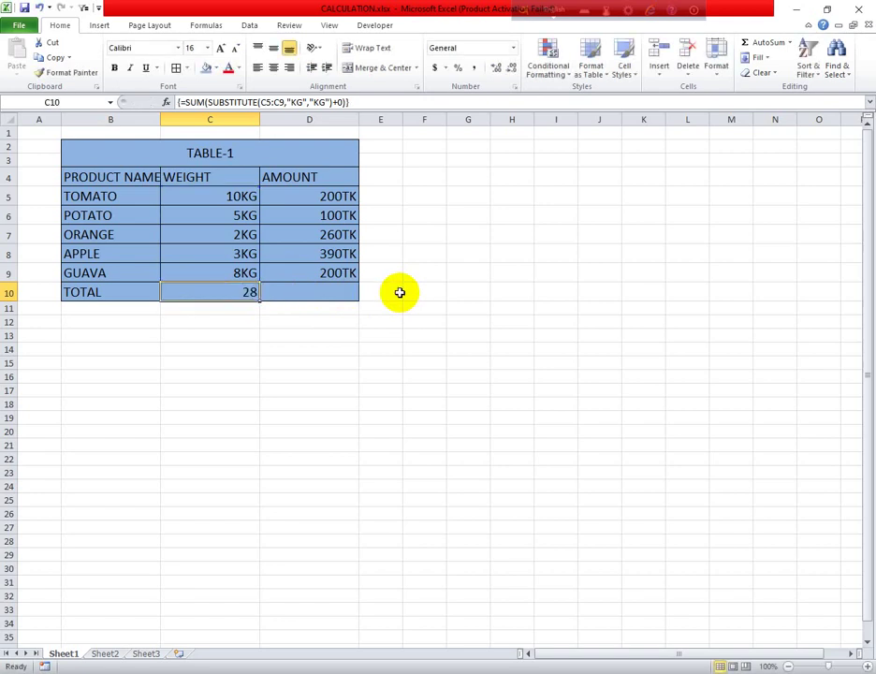
double_click(239, 291)
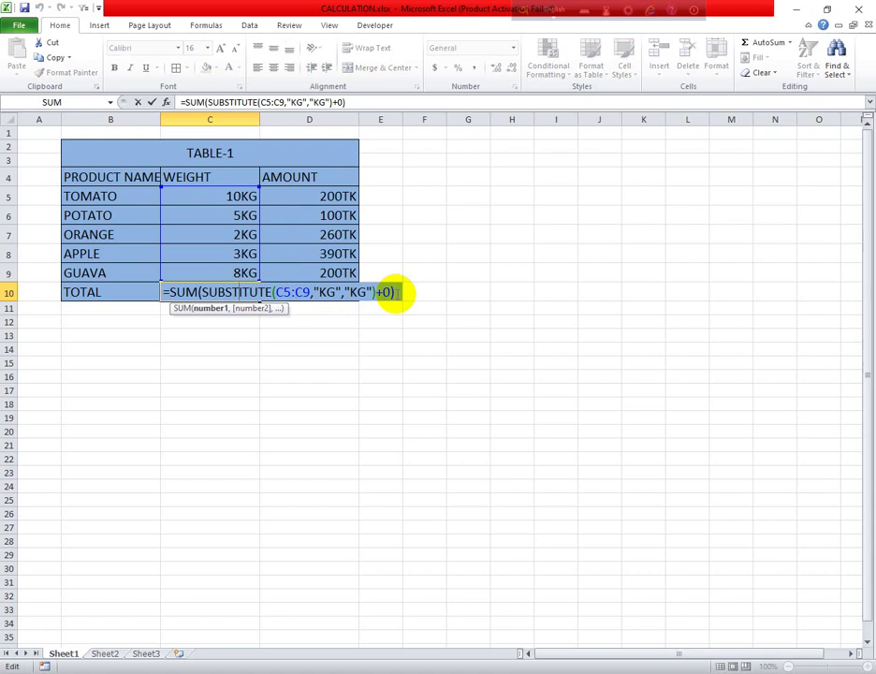
key("Home")
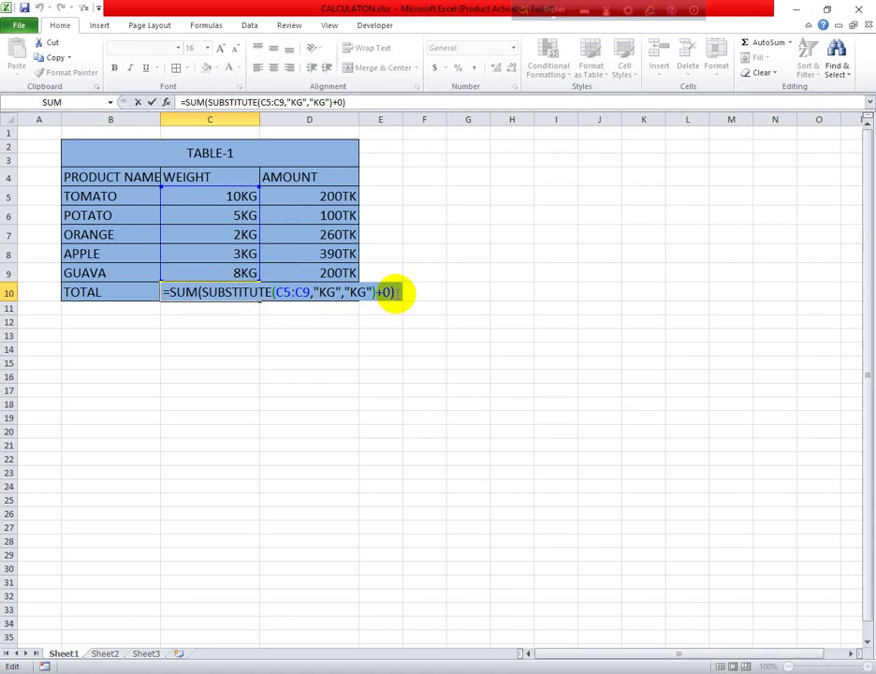
key("ctrl+shift+Return")
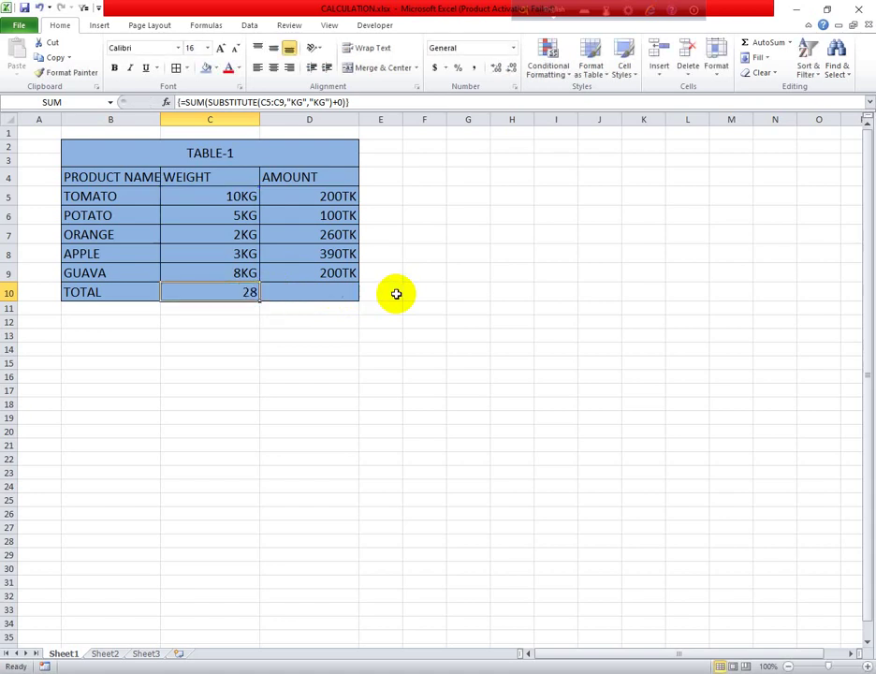
left_click(324, 289)
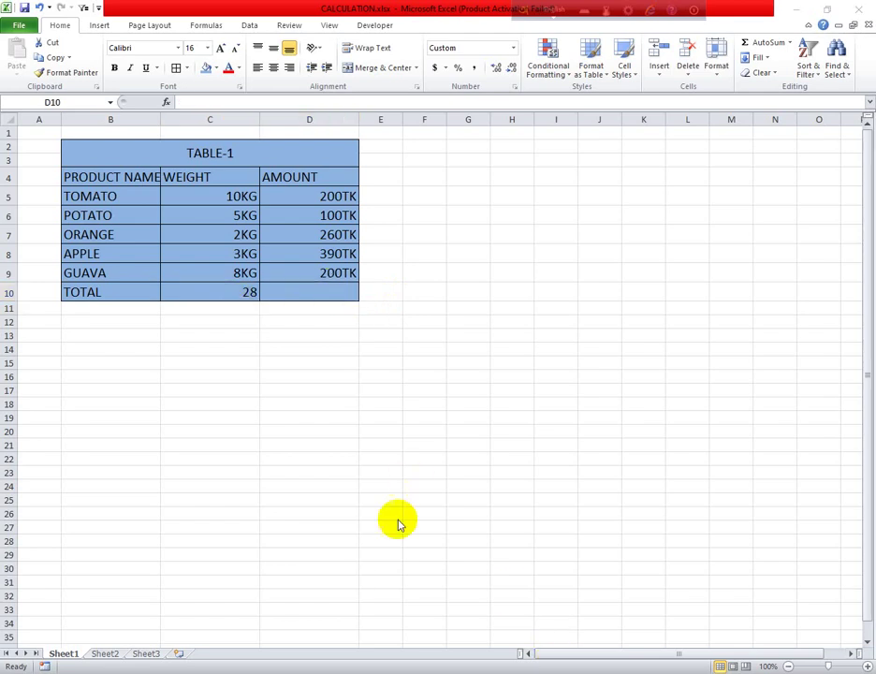
left_click(242, 291)
double_click(242, 291)
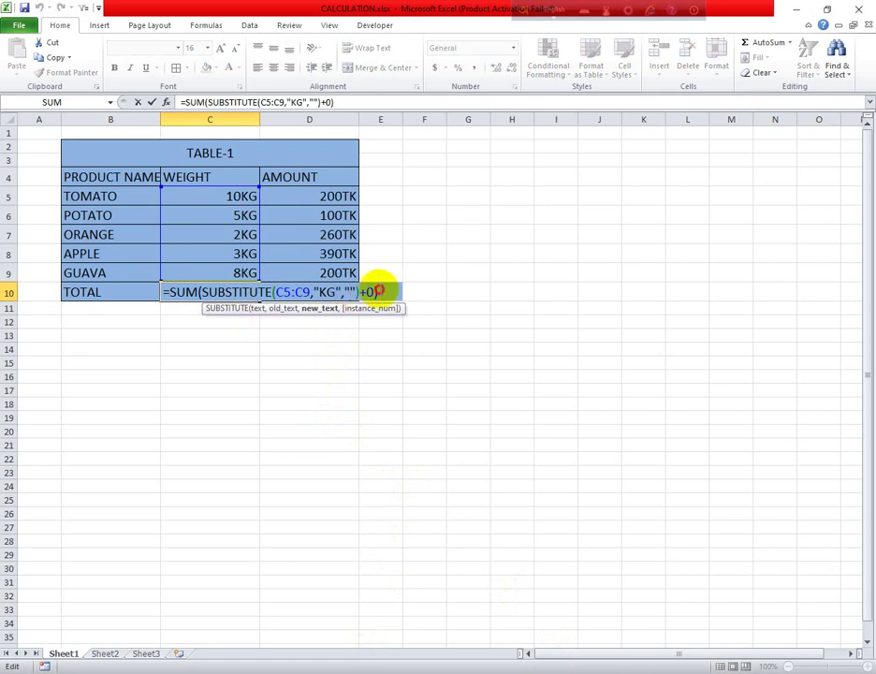
left_click(377, 293)
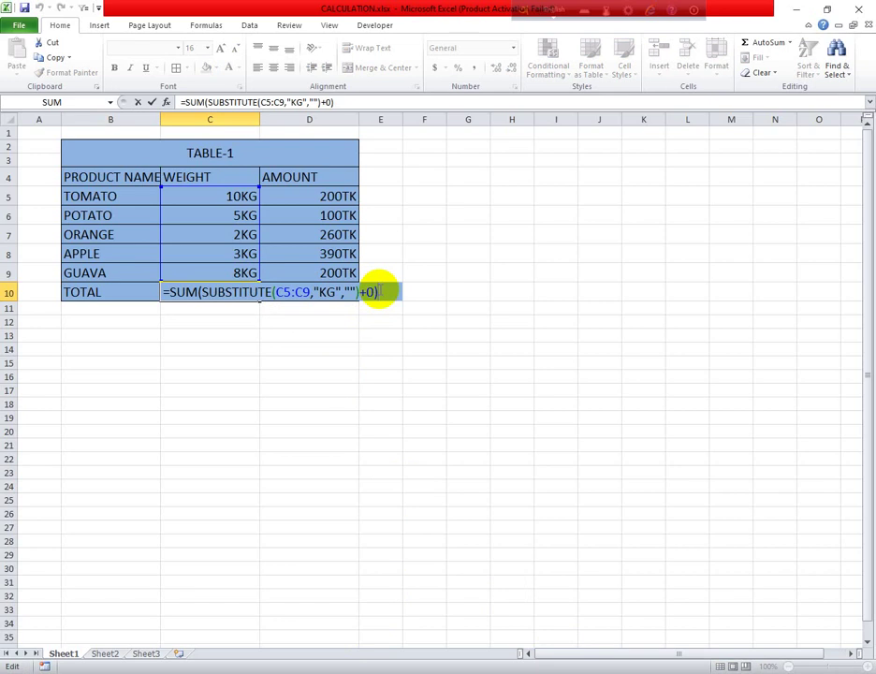
key("ctrl+shift+Return")
left_click(341, 296)
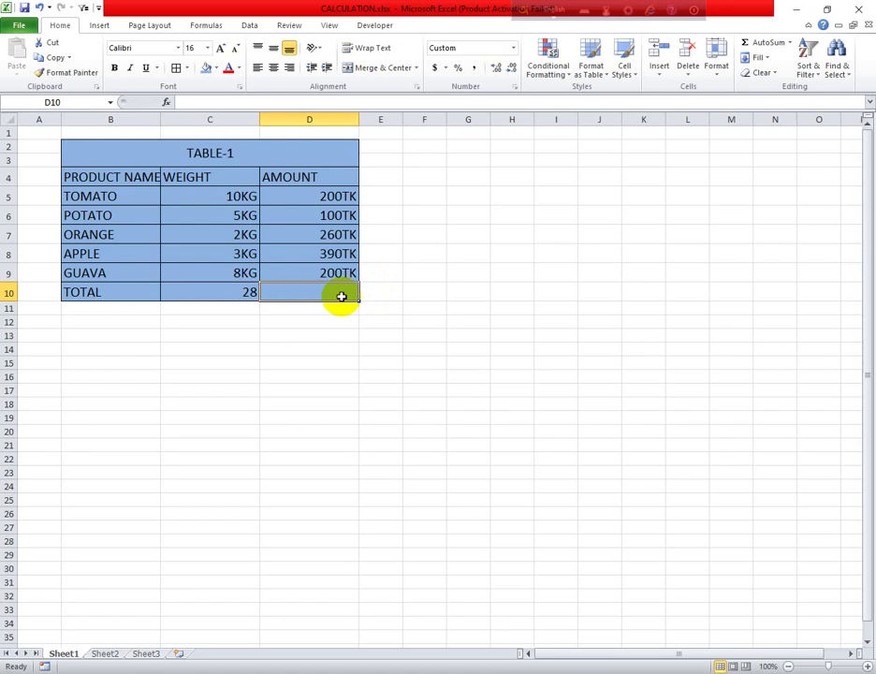
Step: In D10 start =SUM(SUBSTITUTE(D5:D9 over the amount cells
type("=")
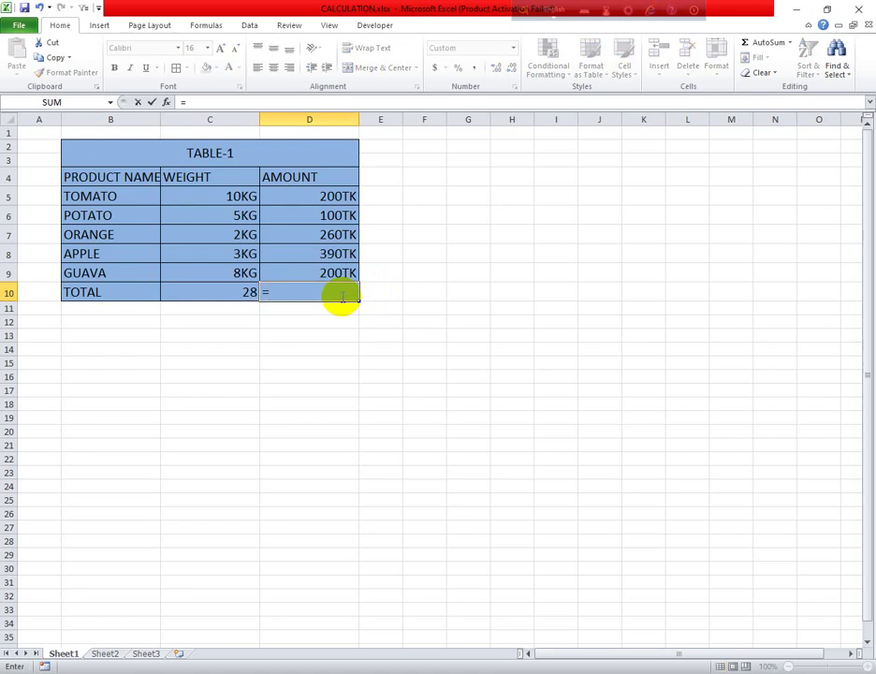
type("SUM")
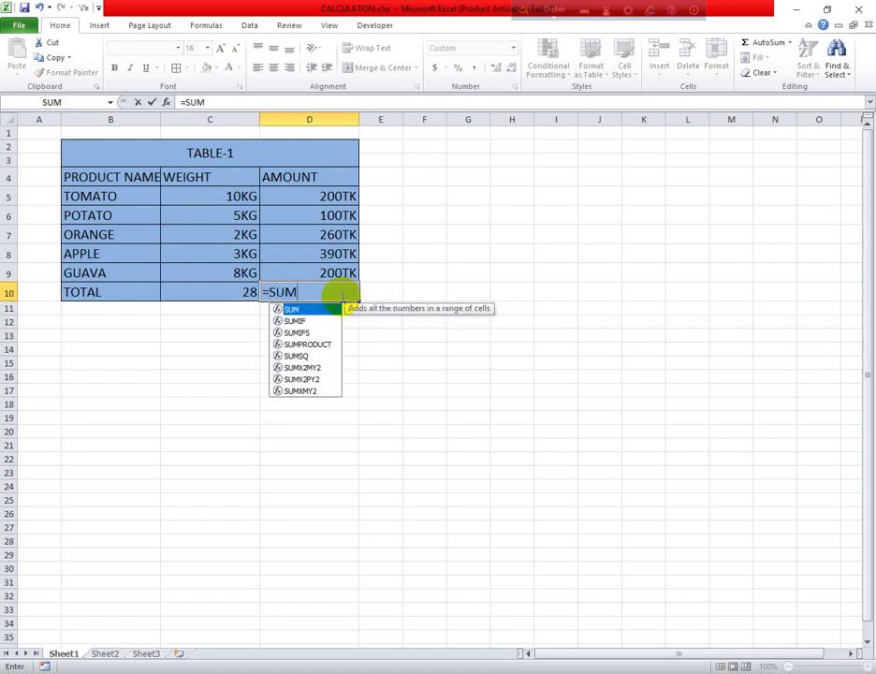
double_click(286, 309)
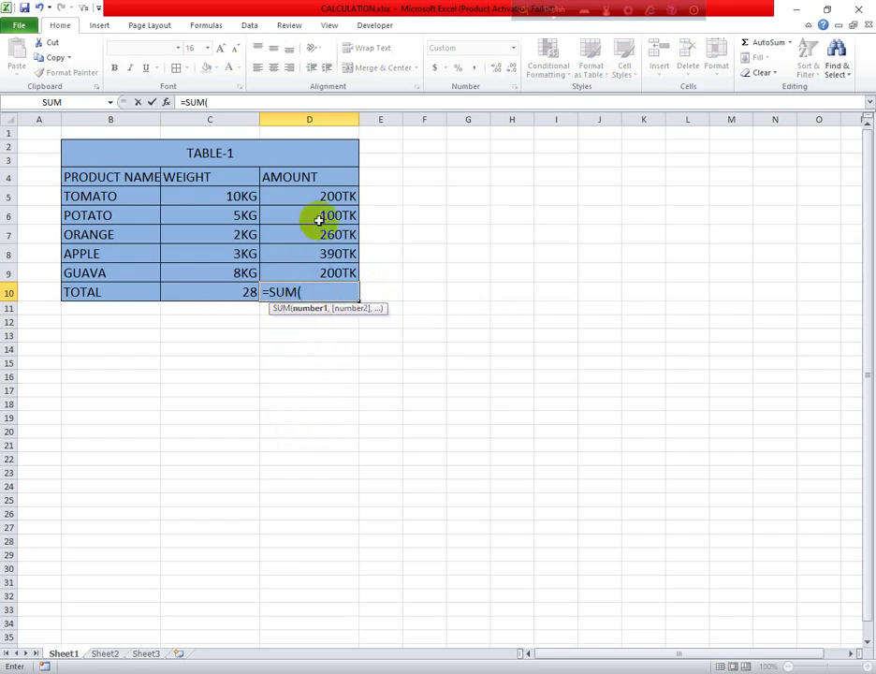
type("SUB")
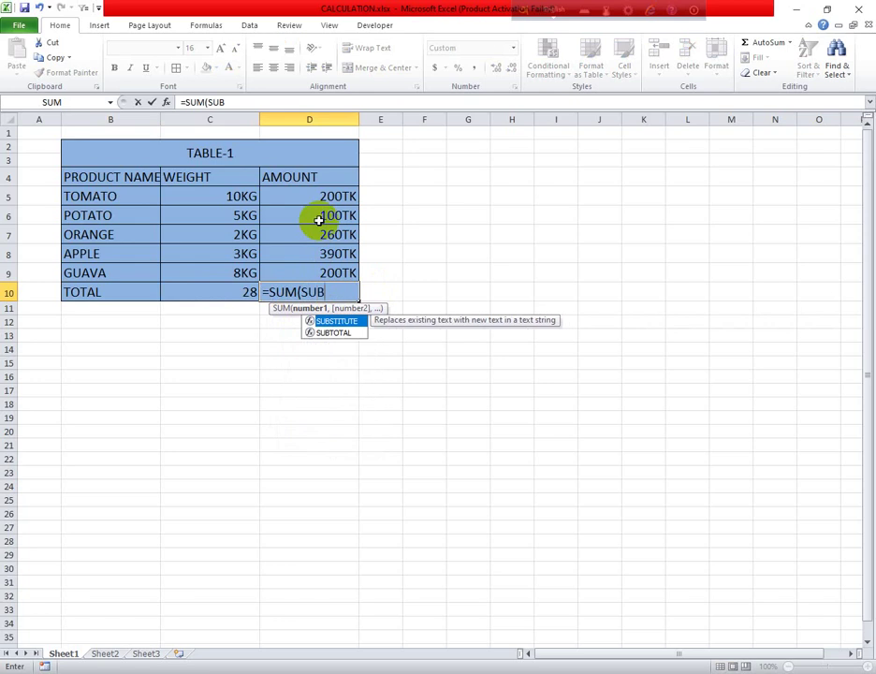
double_click(349, 320)
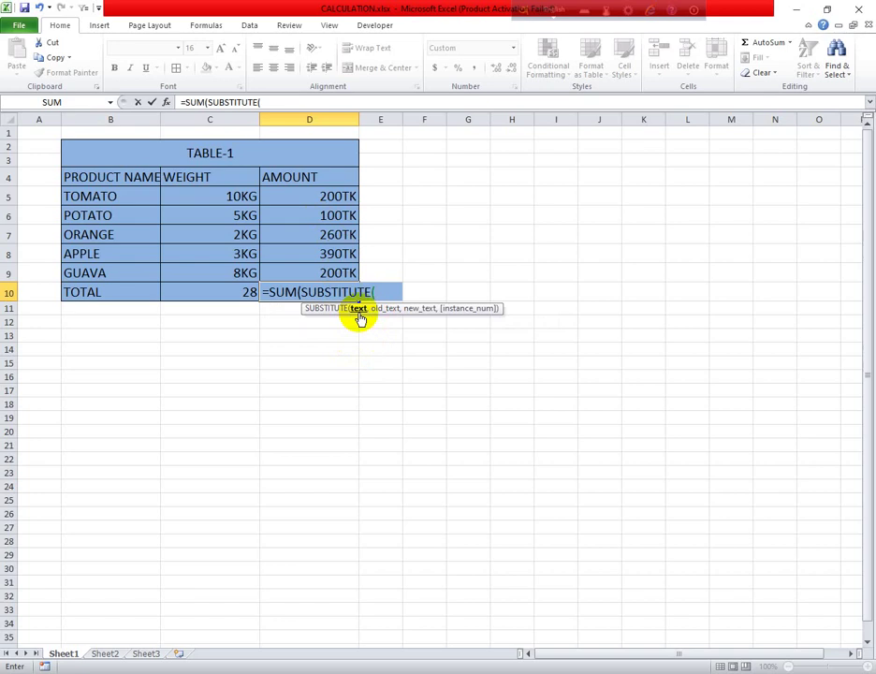
left_click(297, 195)
left_click_drag(298, 196, 317, 270)
left_click(316, 270)
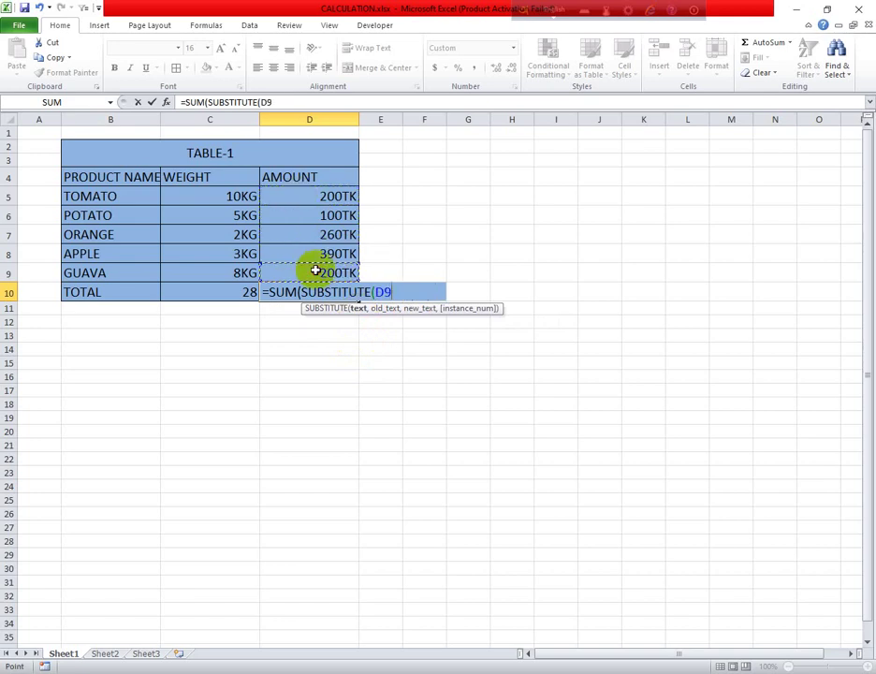
left_click_drag(301, 196, 316, 265)
left_click(316, 266)
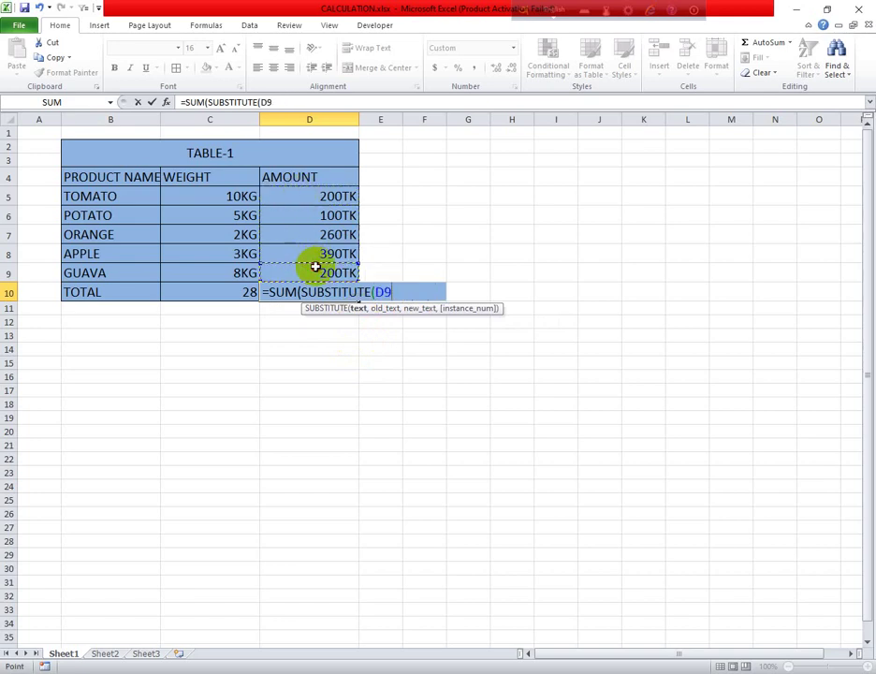
left_click(297, 197)
left_click_drag(297, 197, 307, 269)
left_click(307, 269)
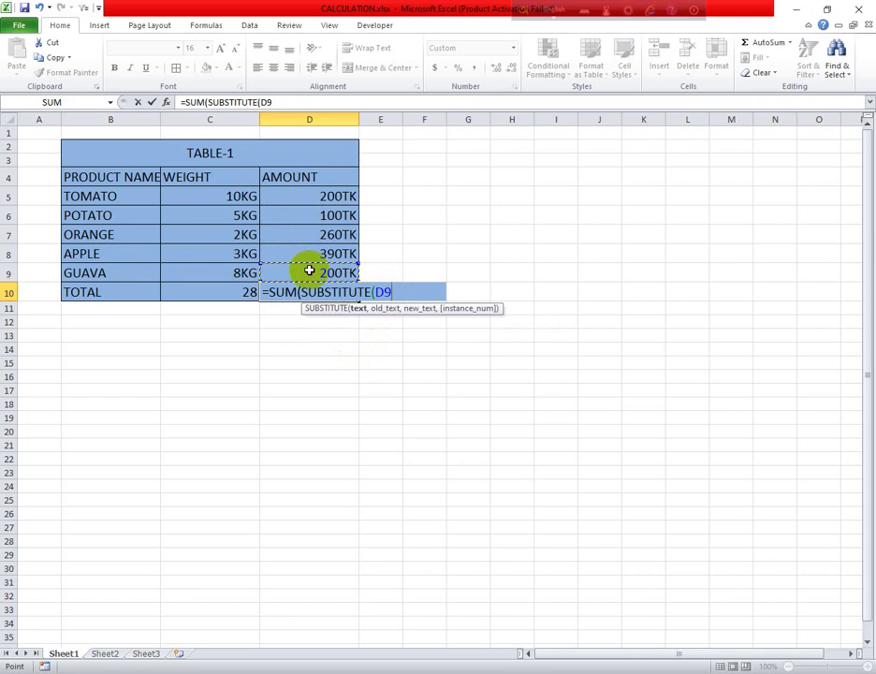
left_click_drag(297, 199, 315, 270)
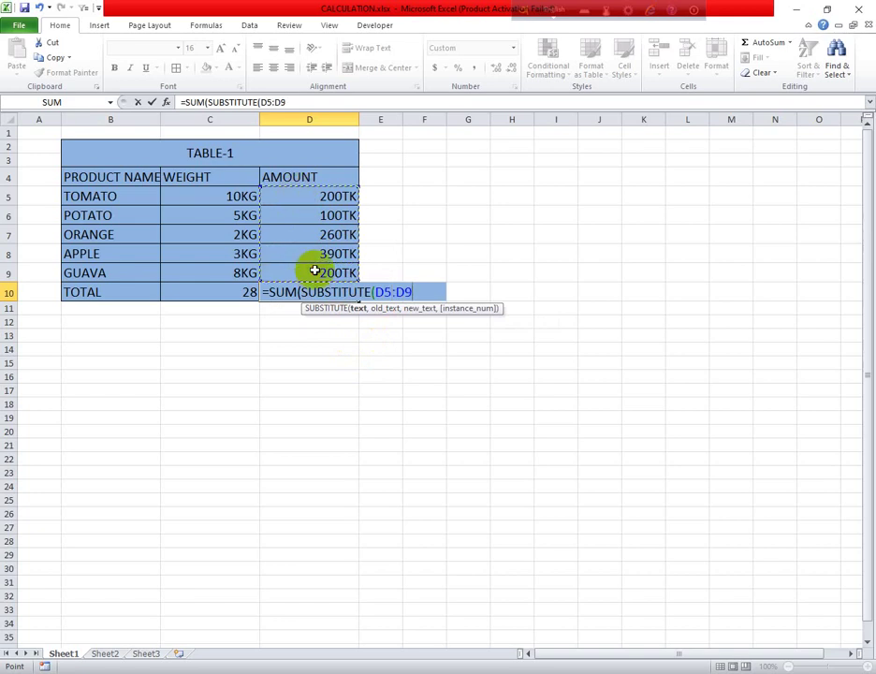
Step: Finish the D10 formula with ,"TK","")+0 and submit it
type(",")
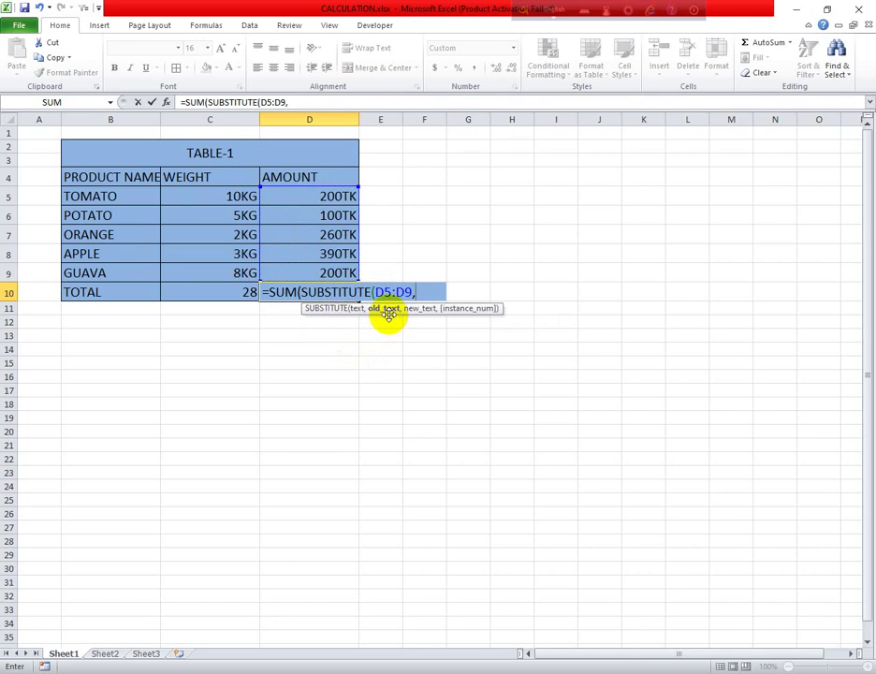
type("\"TK\",")
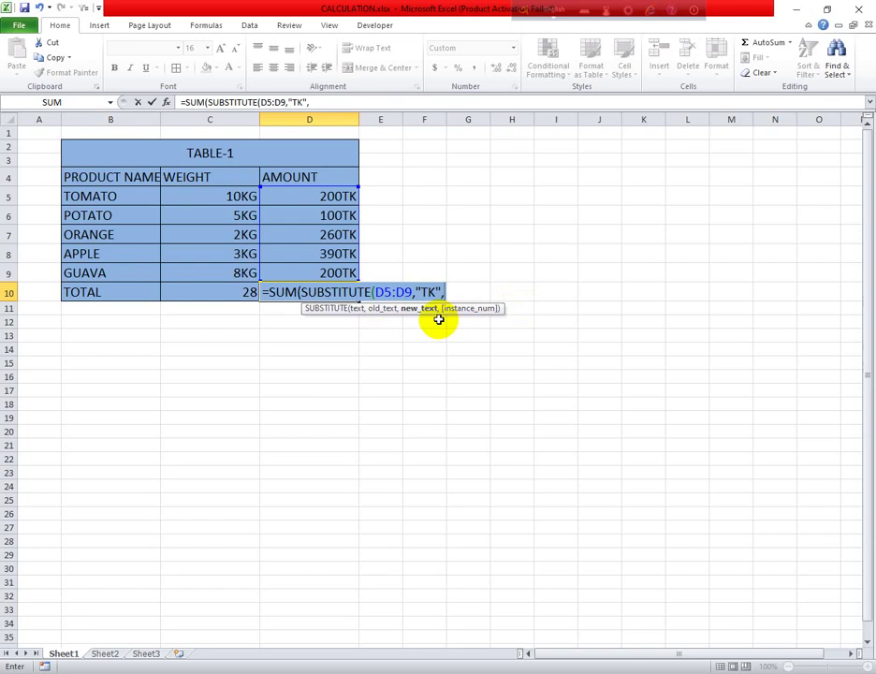
type("\"\"")
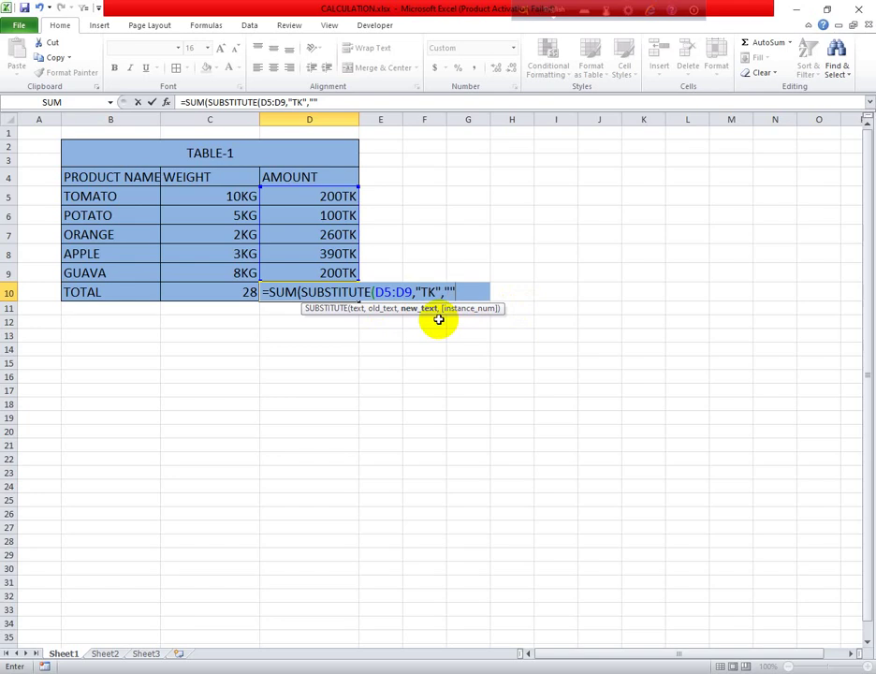
type(")")
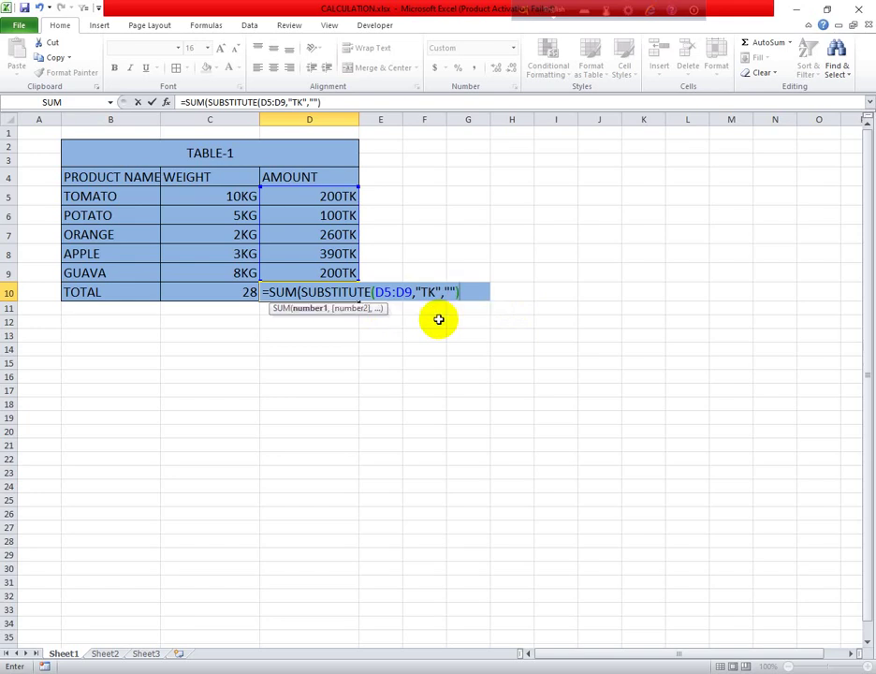
type("+0")
key("Return")
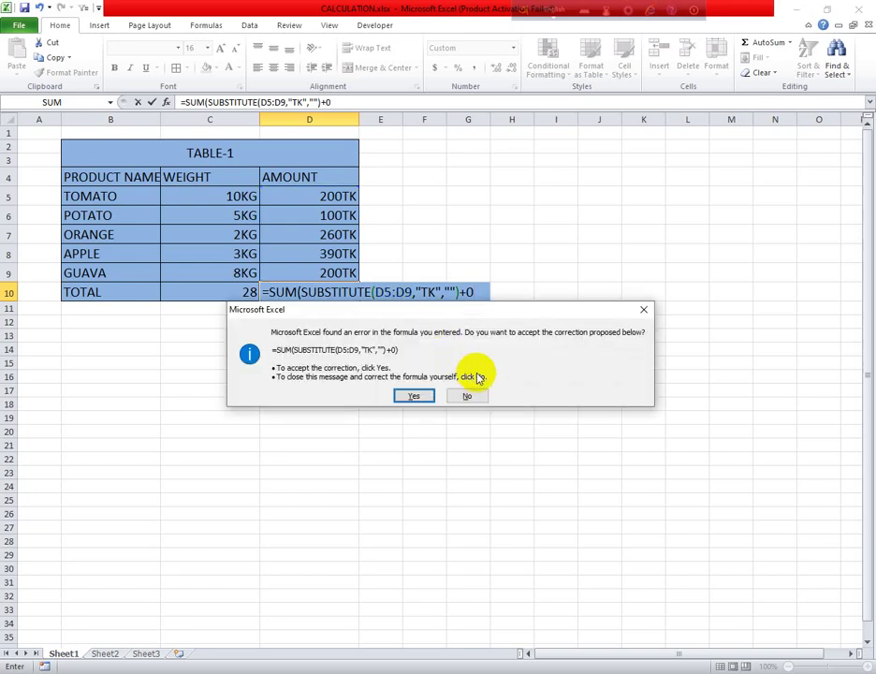
Step: Accept the correction and confirm D10 as an array formula totalling 1150TK
left_click(414, 396)
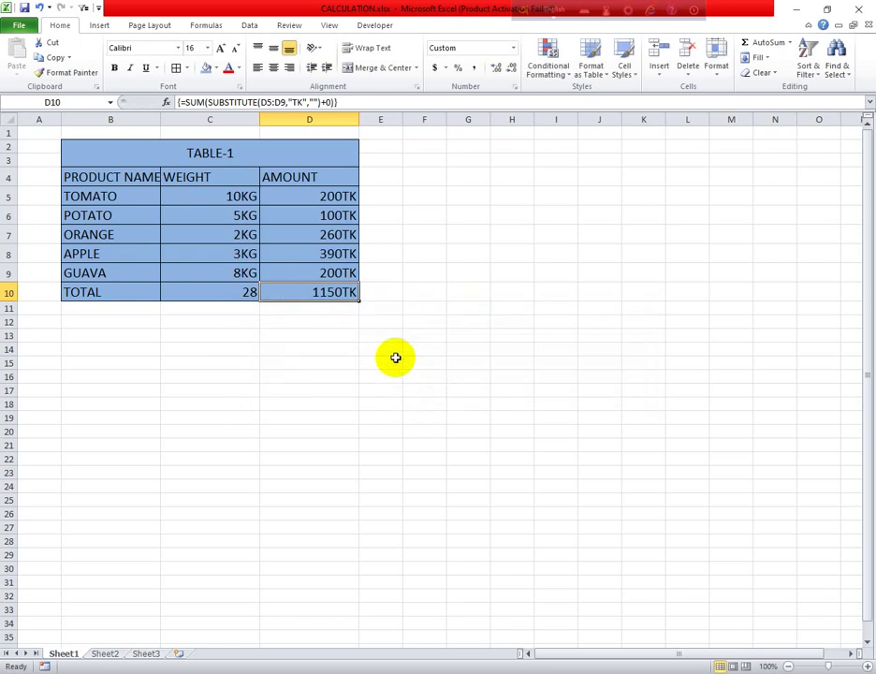
left_click(238, 293)
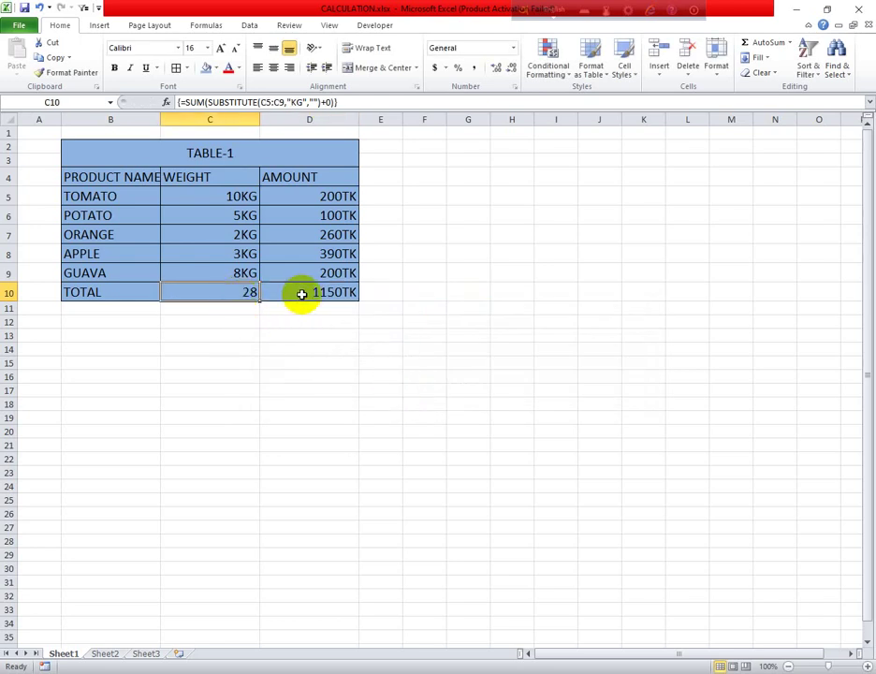
left_click(301, 294)
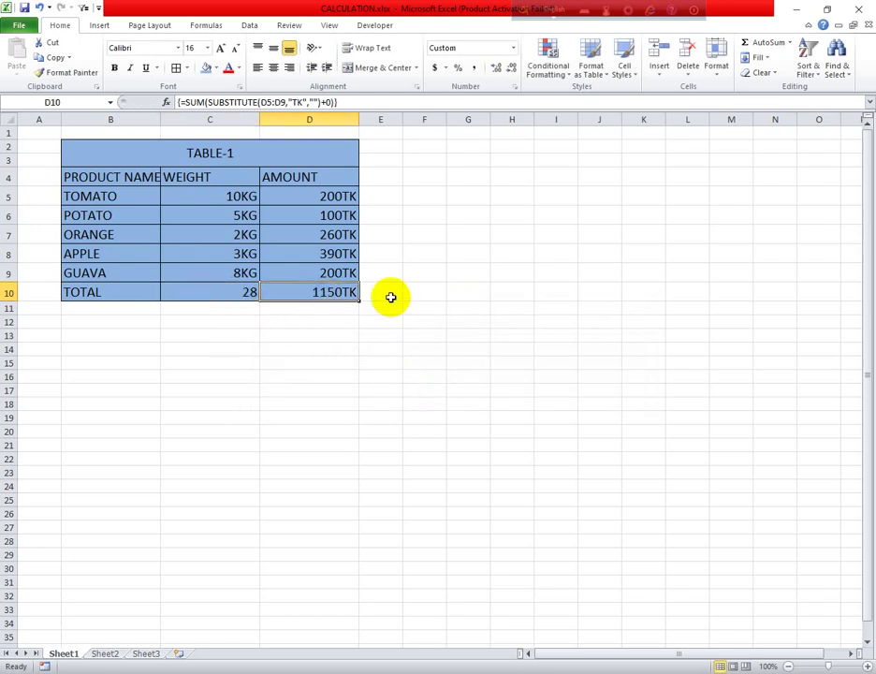
double_click(339, 292)
left_click_drag(372, 292, 484, 292)
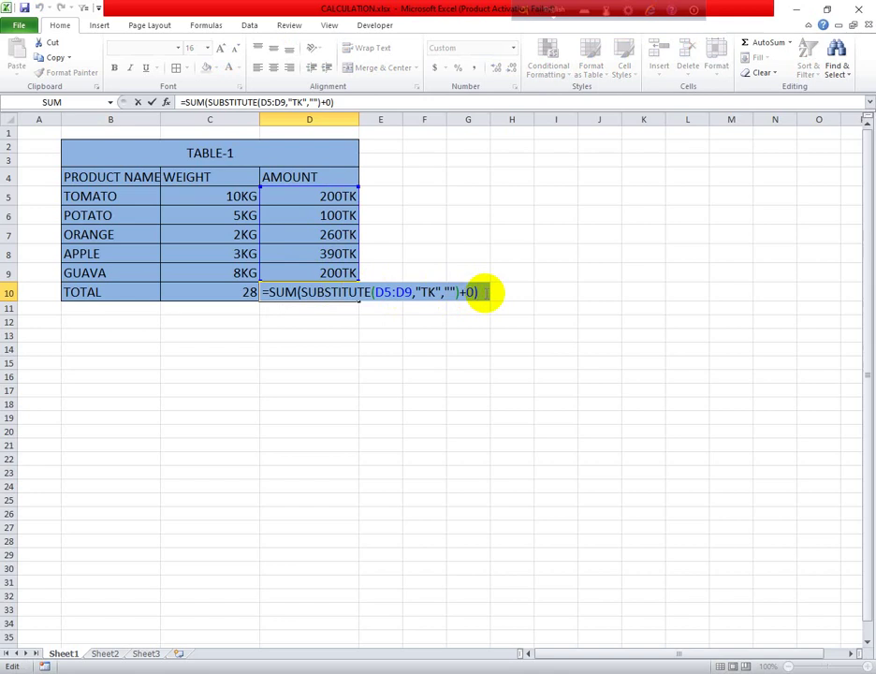
key("ctrl+shift+Return")
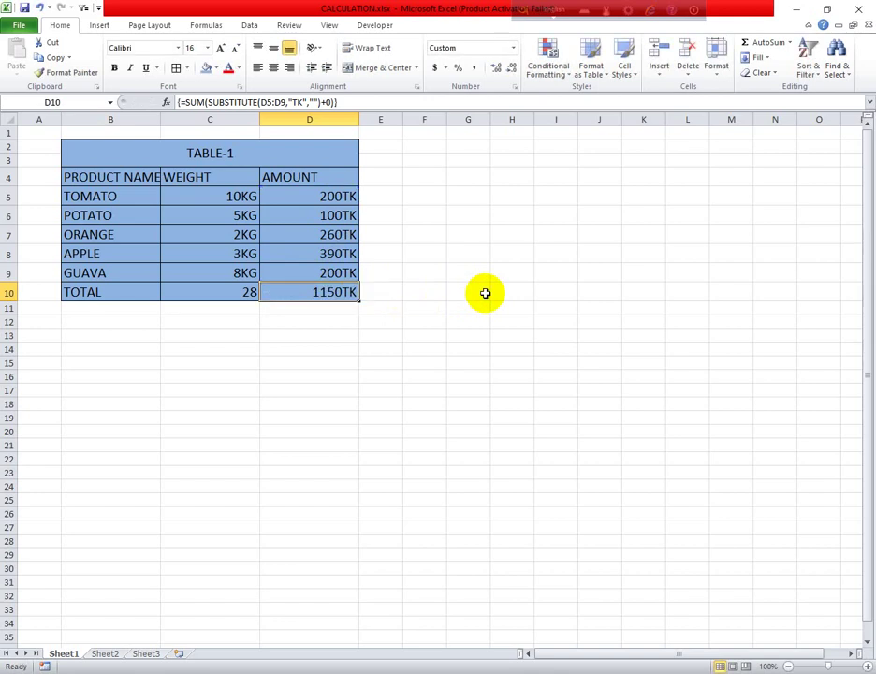
double_click(330, 291)
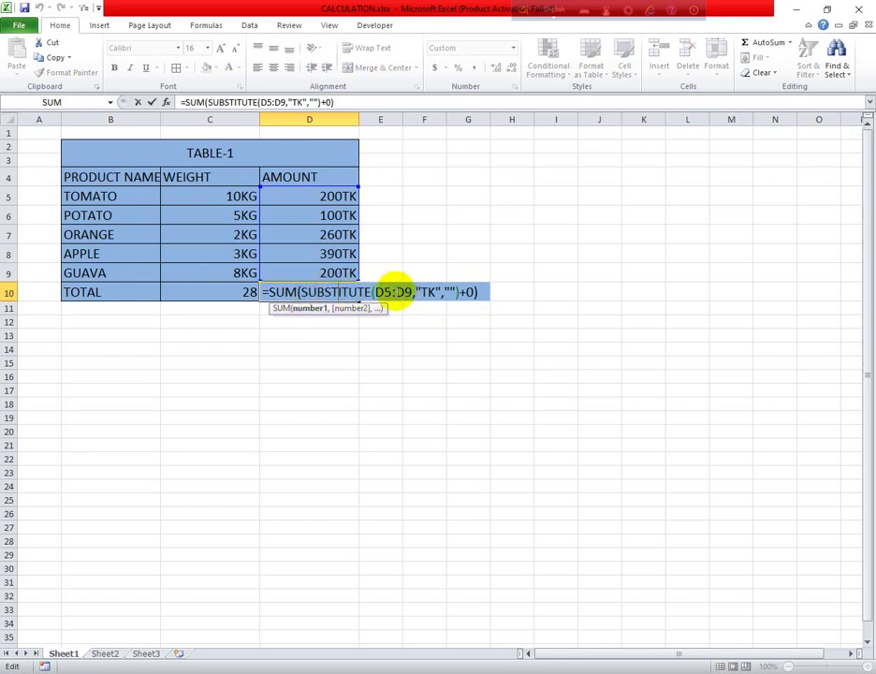
left_click(392, 291)
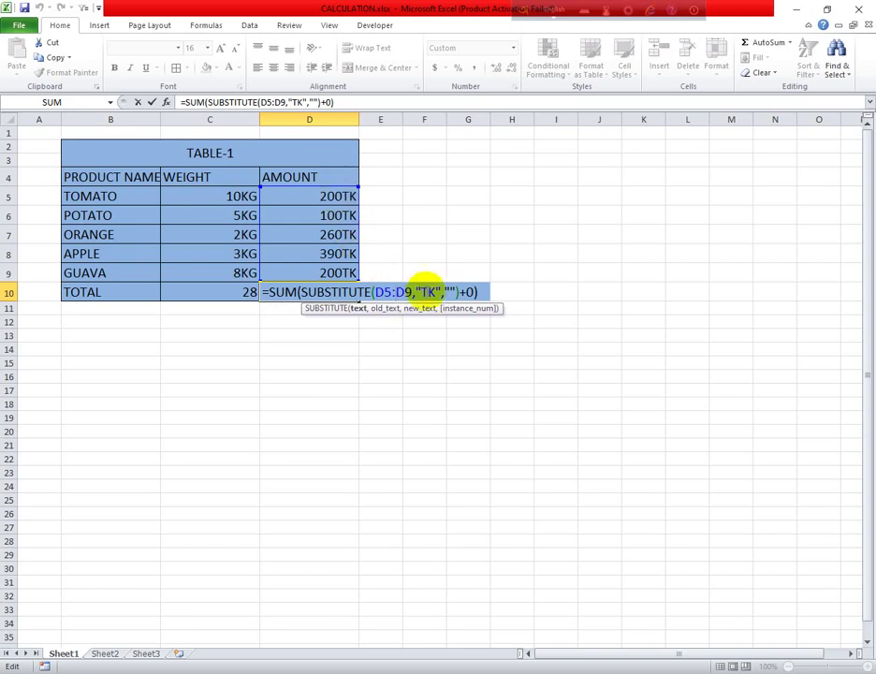
left_click(421, 293)
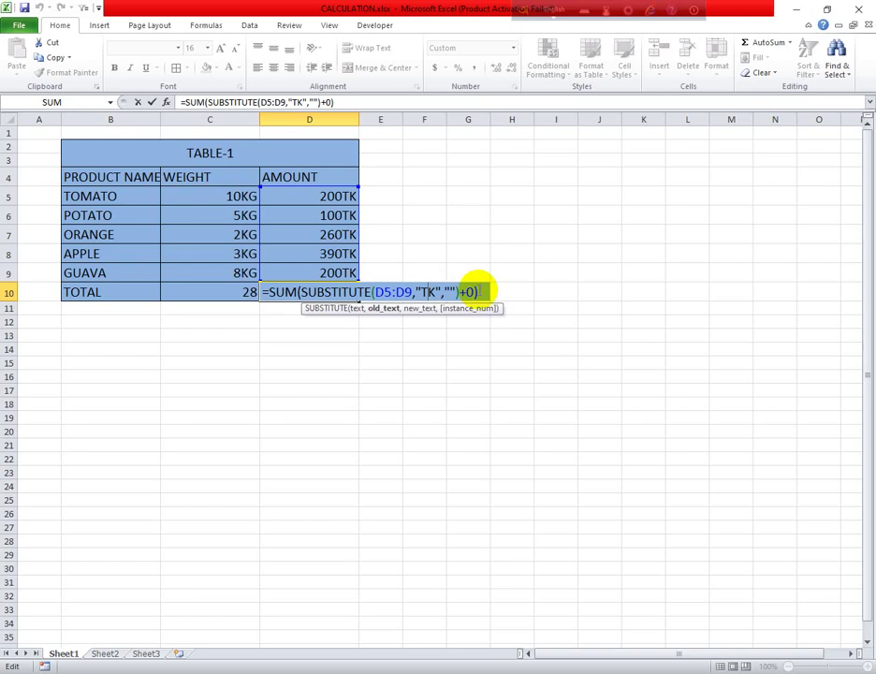
left_click(476, 292)
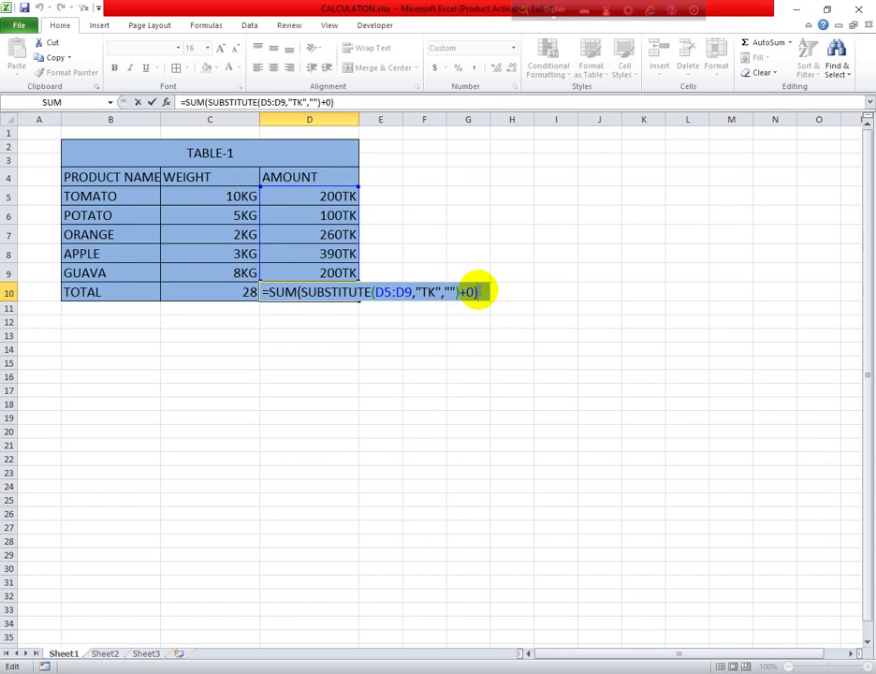
key("ctrl+shift+Return")
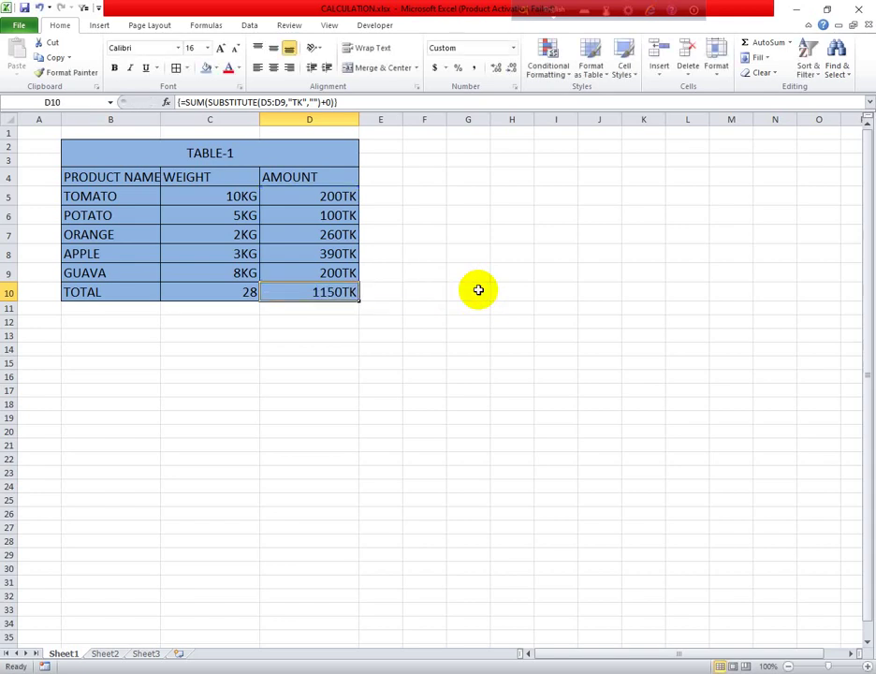
Step: Re-confirm C10's weight total formula as an array formula with Ctrl+Shift+Enter
left_click(219, 296)
double_click(220, 296)
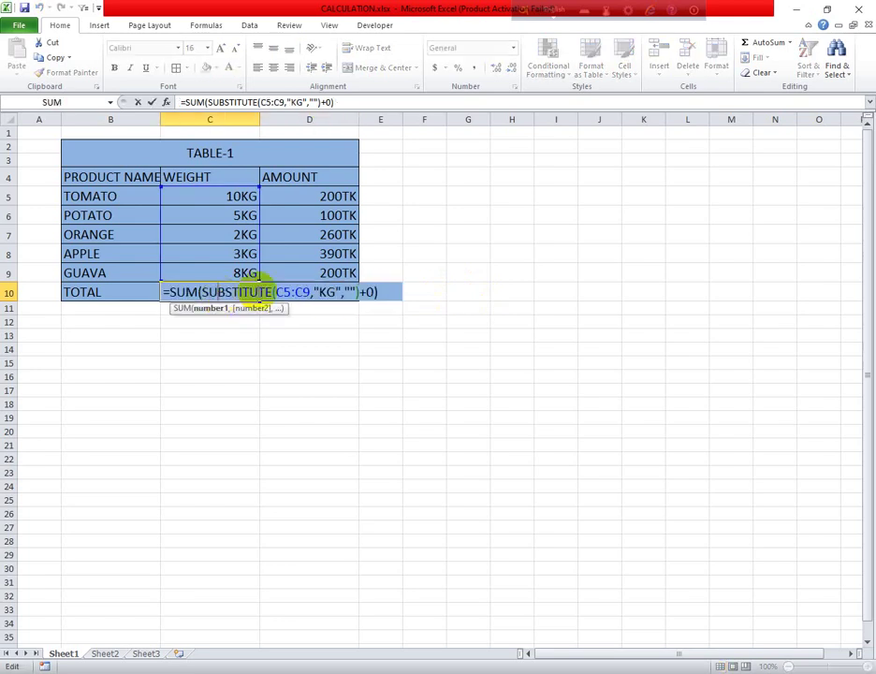
key("ctrl+shift+Return")
left_click(386, 294)
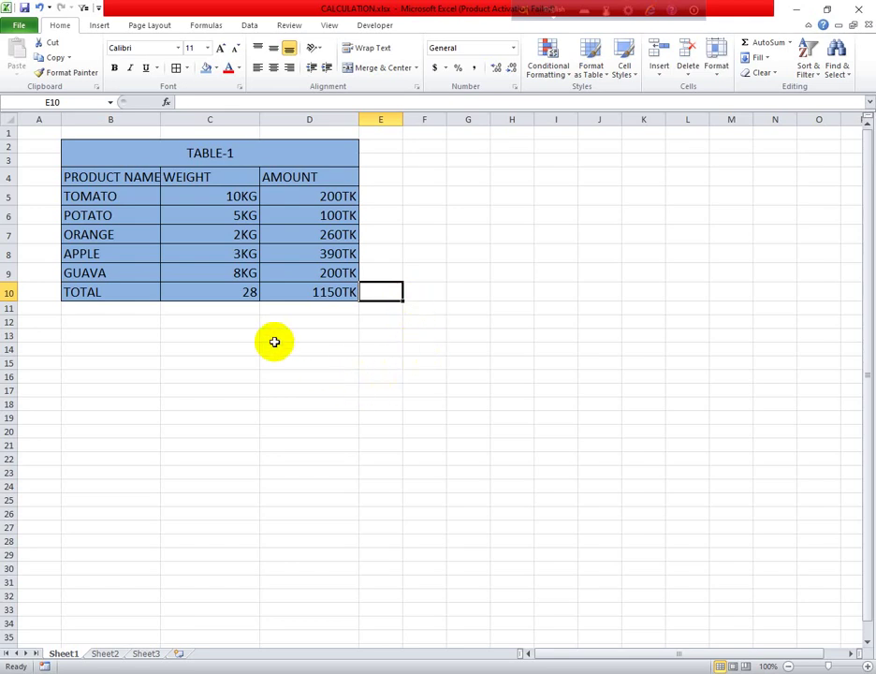
left_click(229, 309)
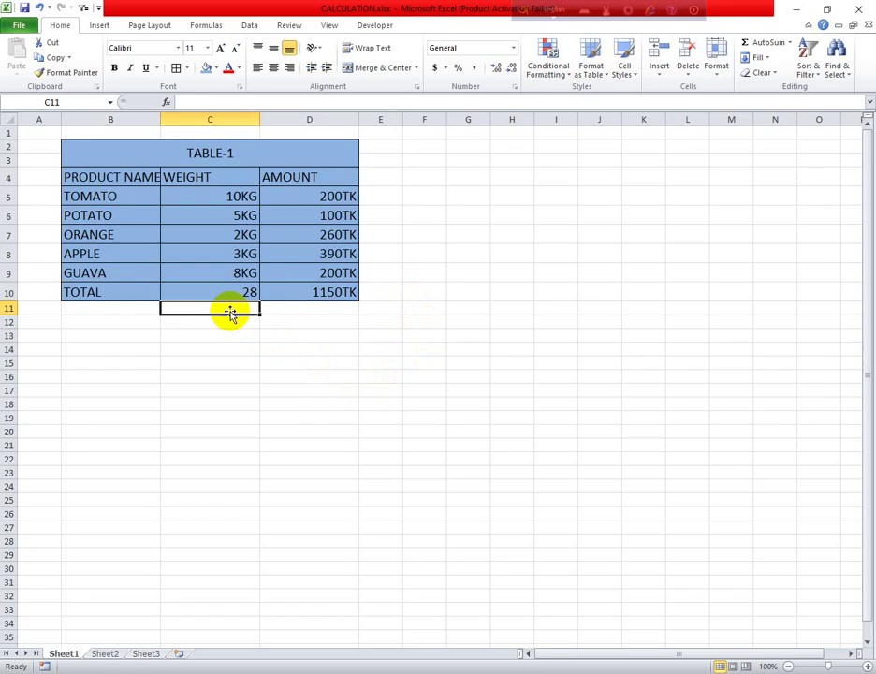
left_click(137, 320)
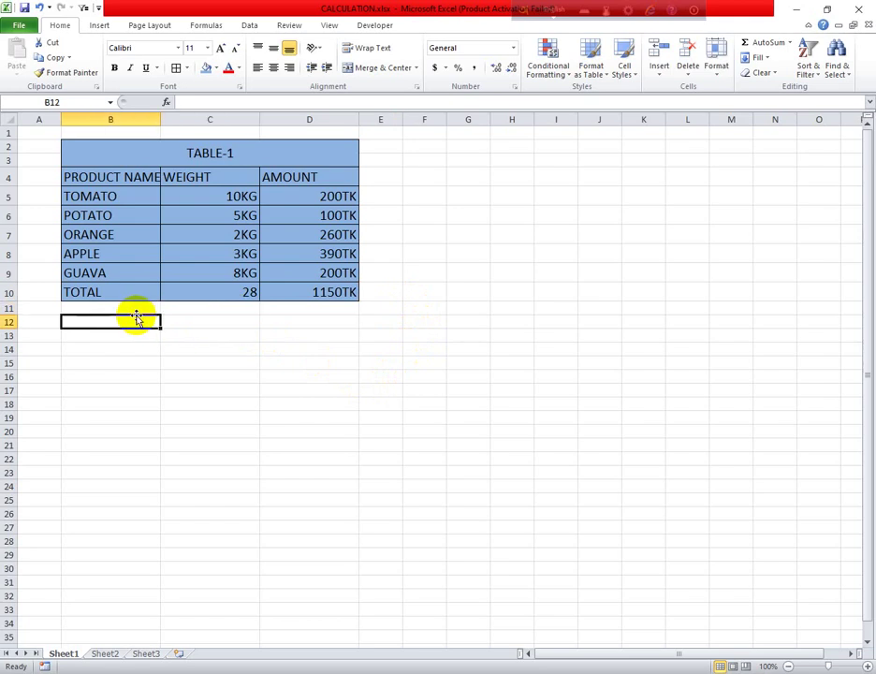
left_click(221, 312)
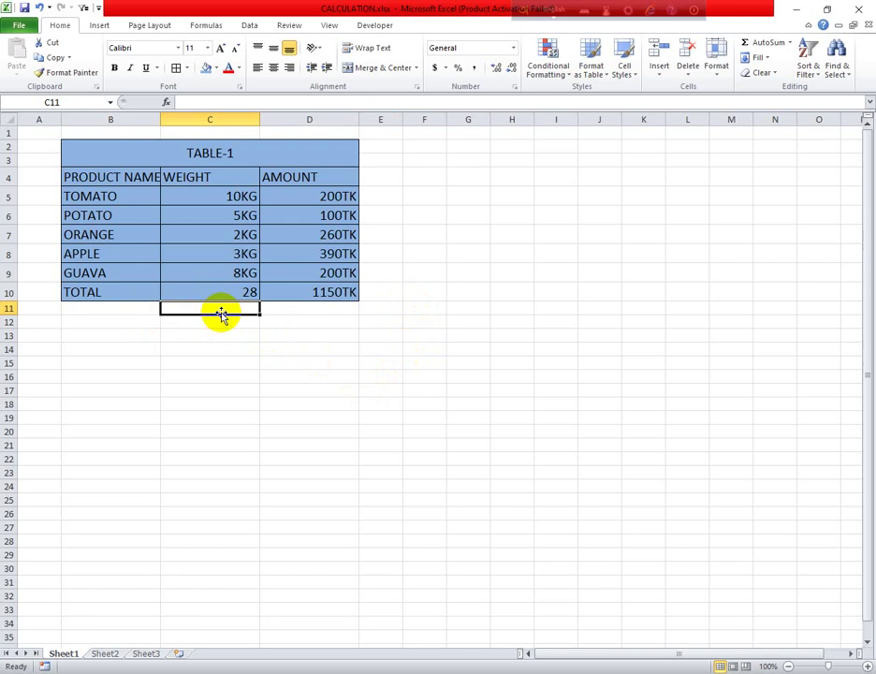
left_click(118, 311)
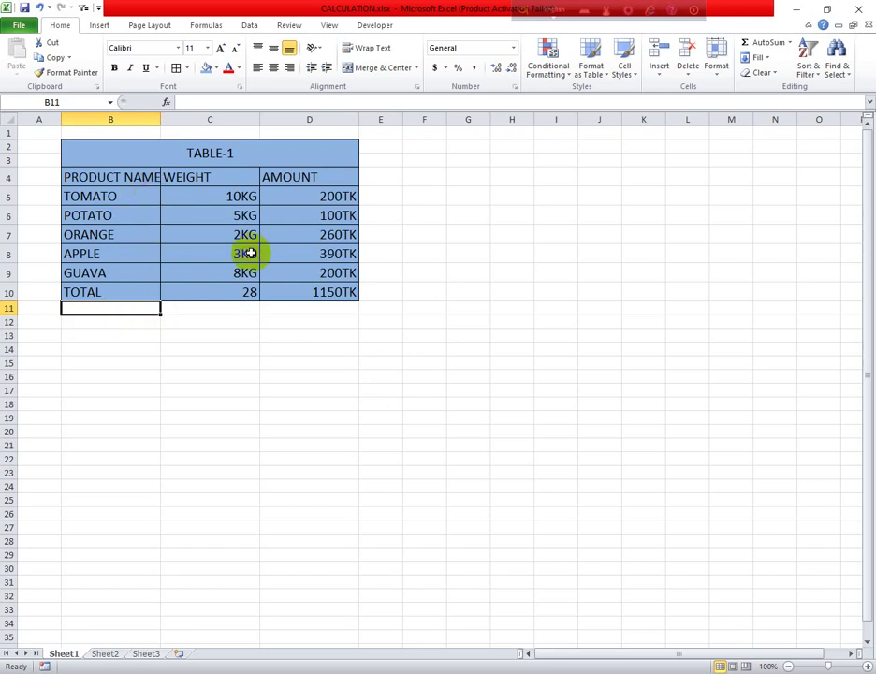
left_click(248, 316)
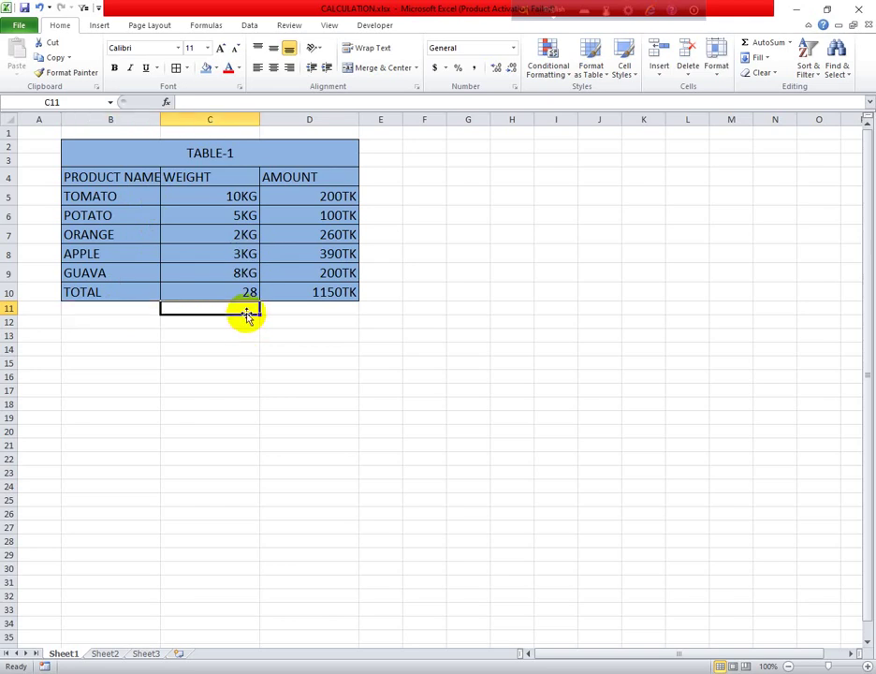
left_click(270, 310)
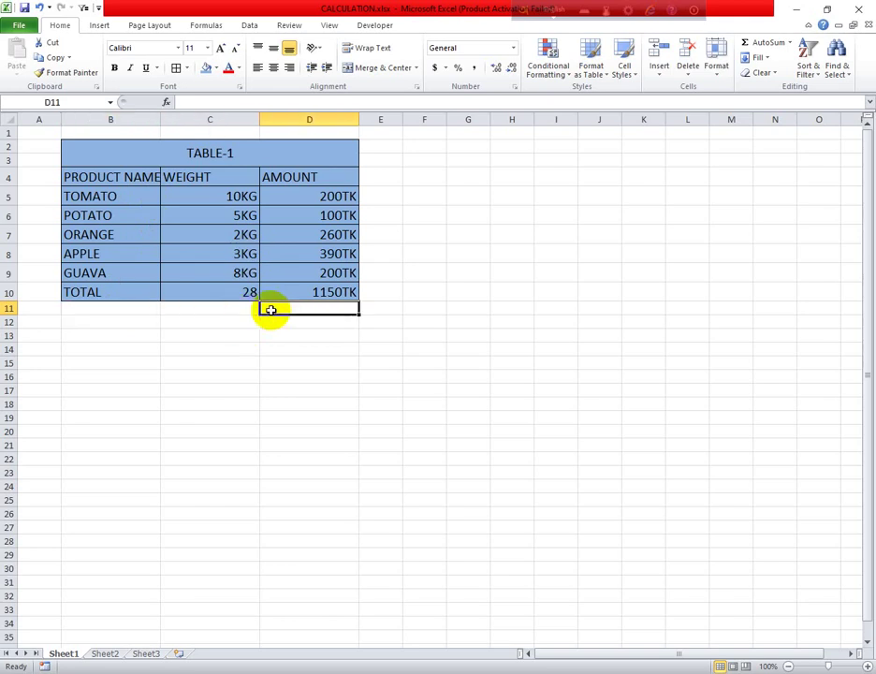
left_click(170, 310)
left_click(146, 310)
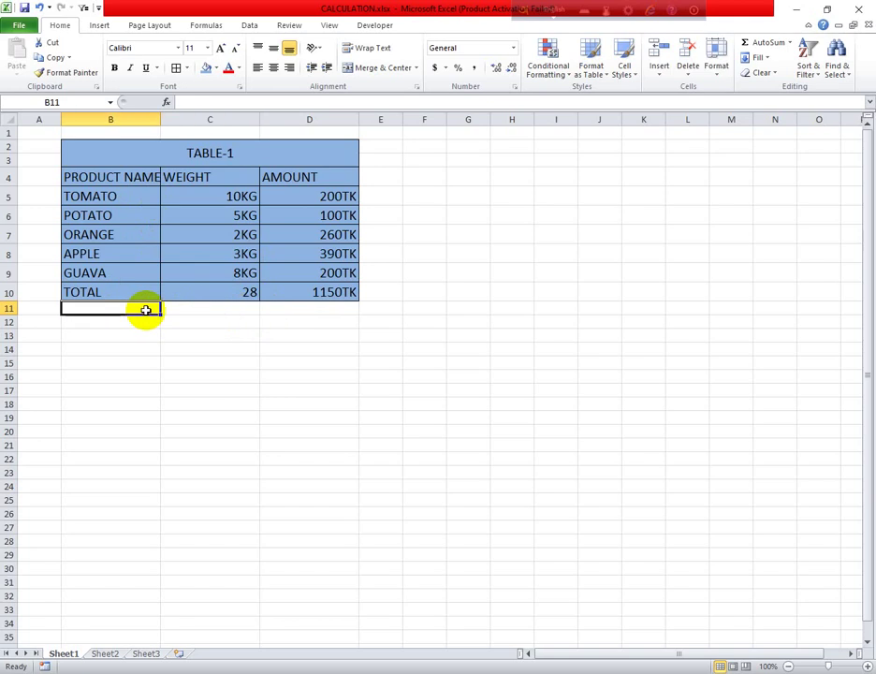